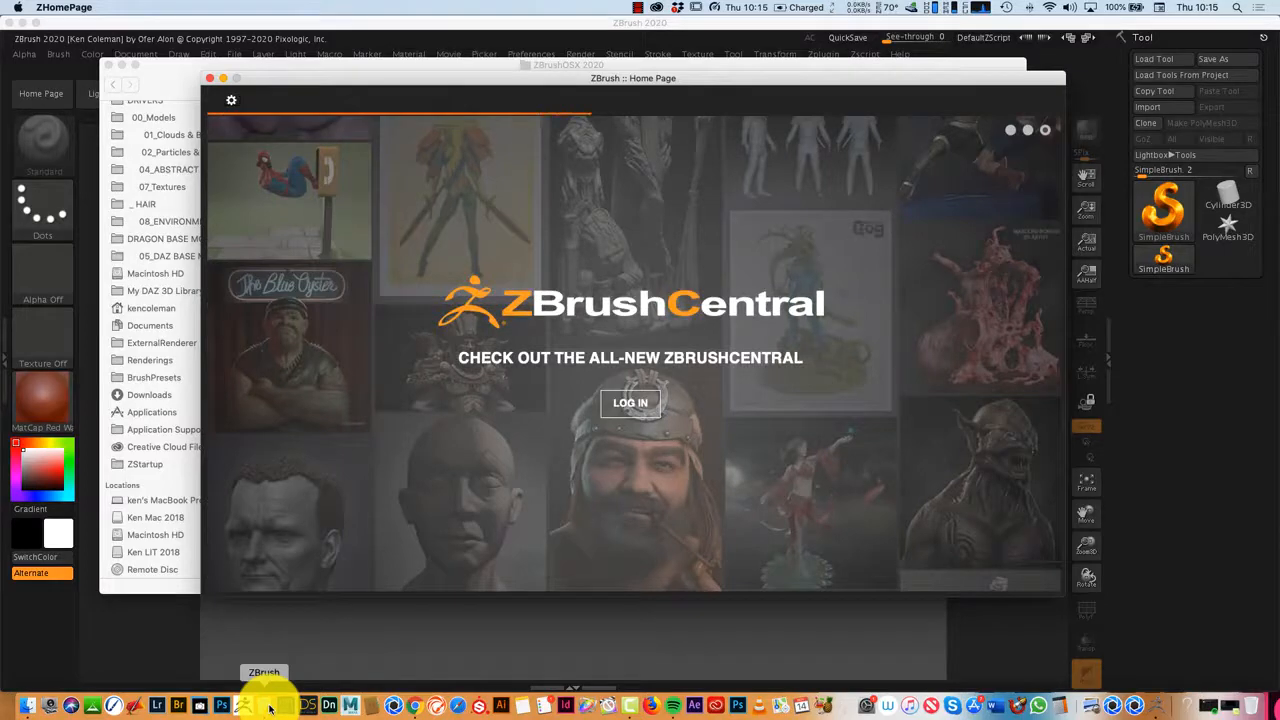
Step: Close the Home Page and Finder windows and load the DemoSoldier project without saving the current one
click(212, 80)
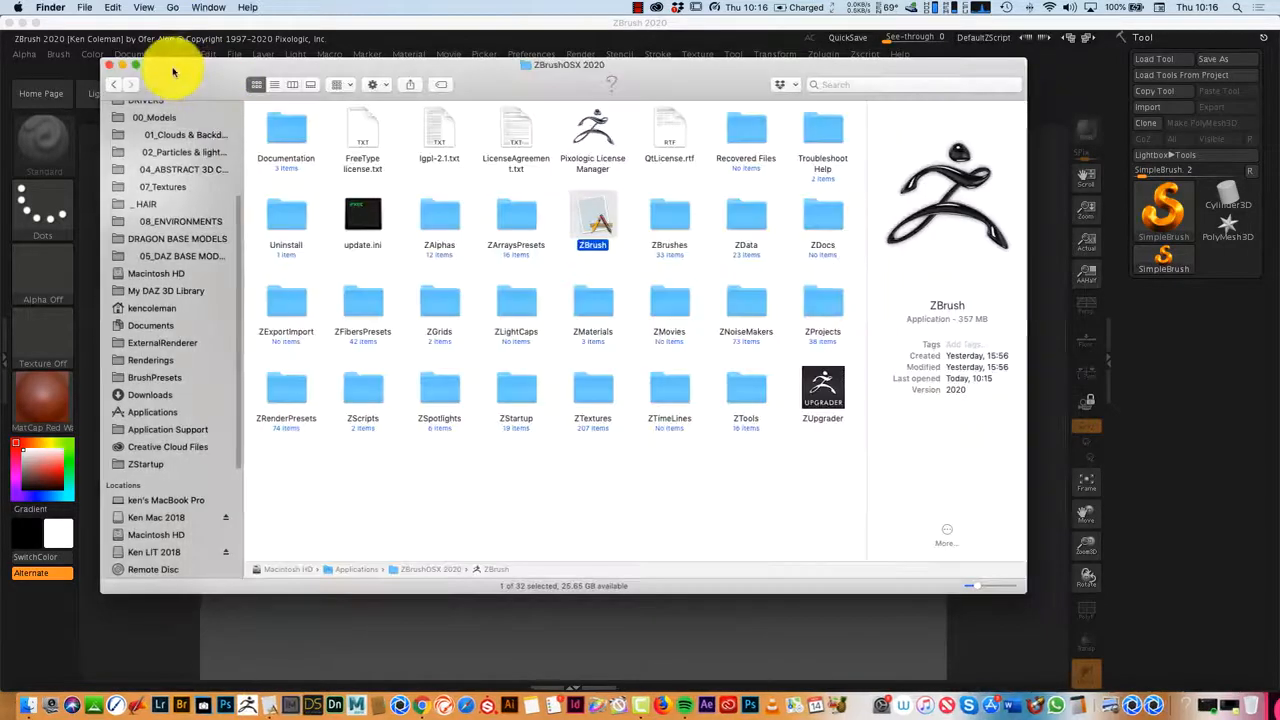
click(110, 67)
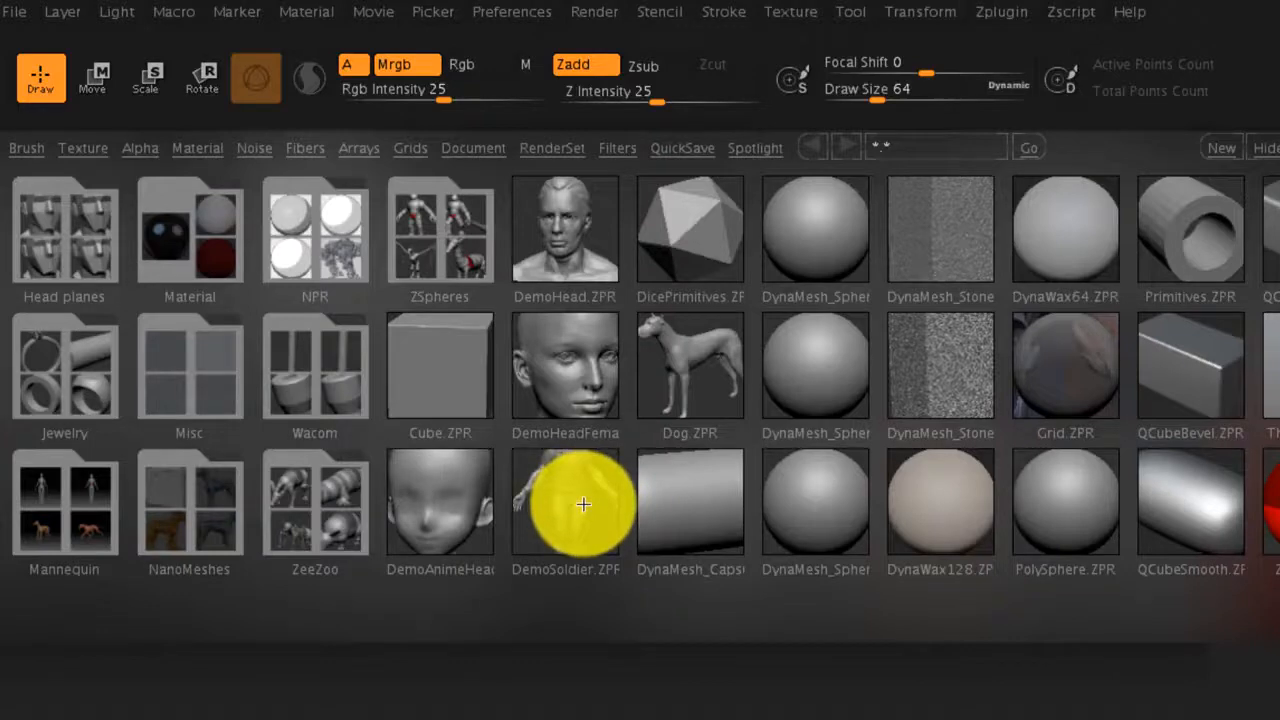
double_click(583, 505)
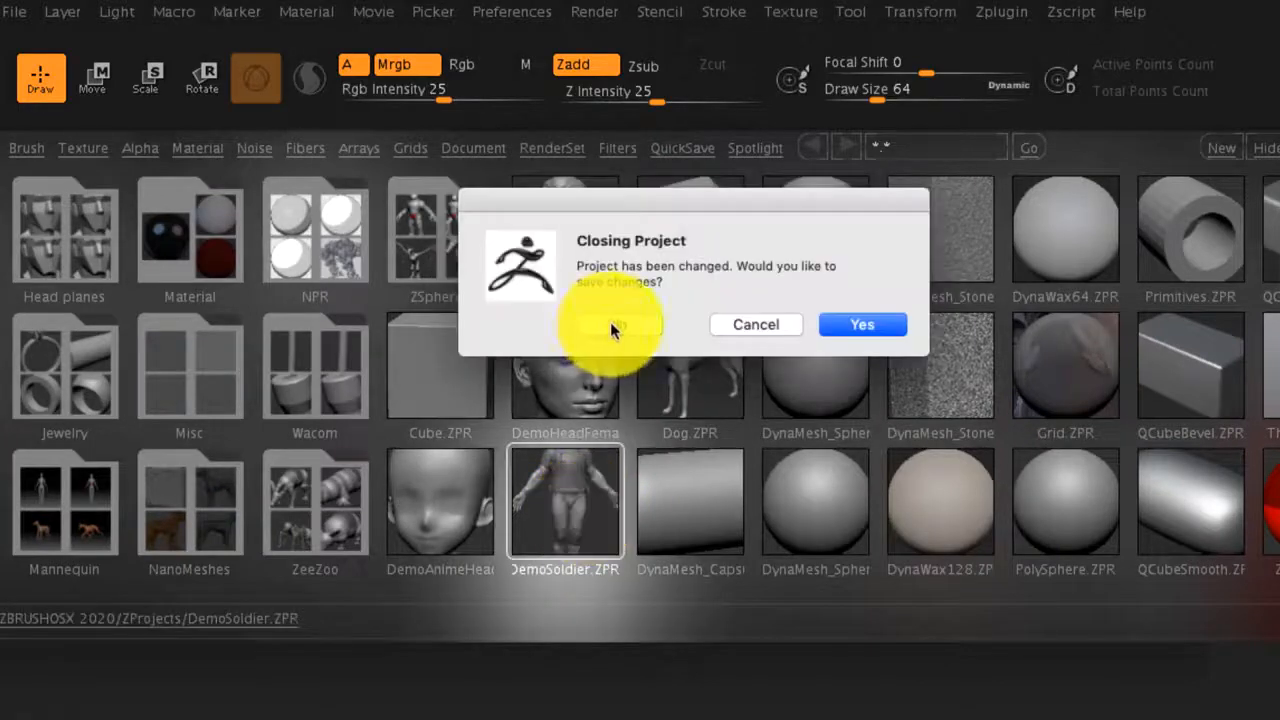
click(614, 323)
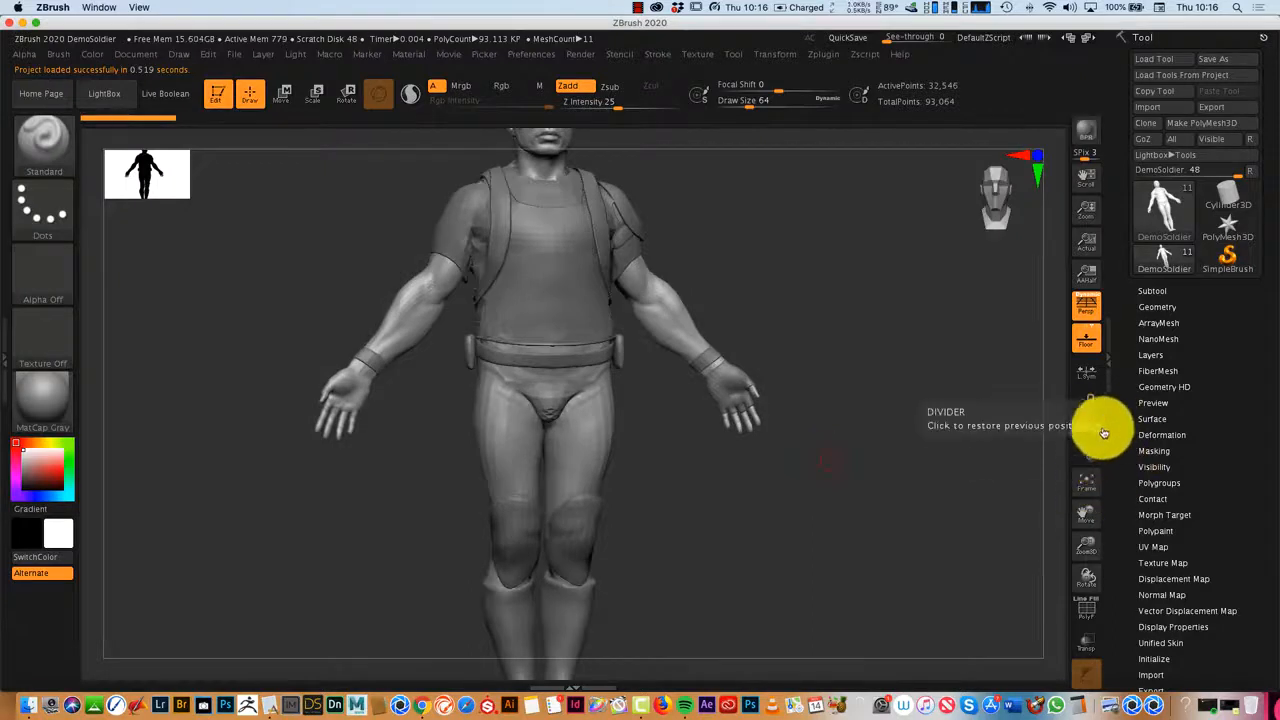
click(1090, 483)
drag(965, 528, 943, 550)
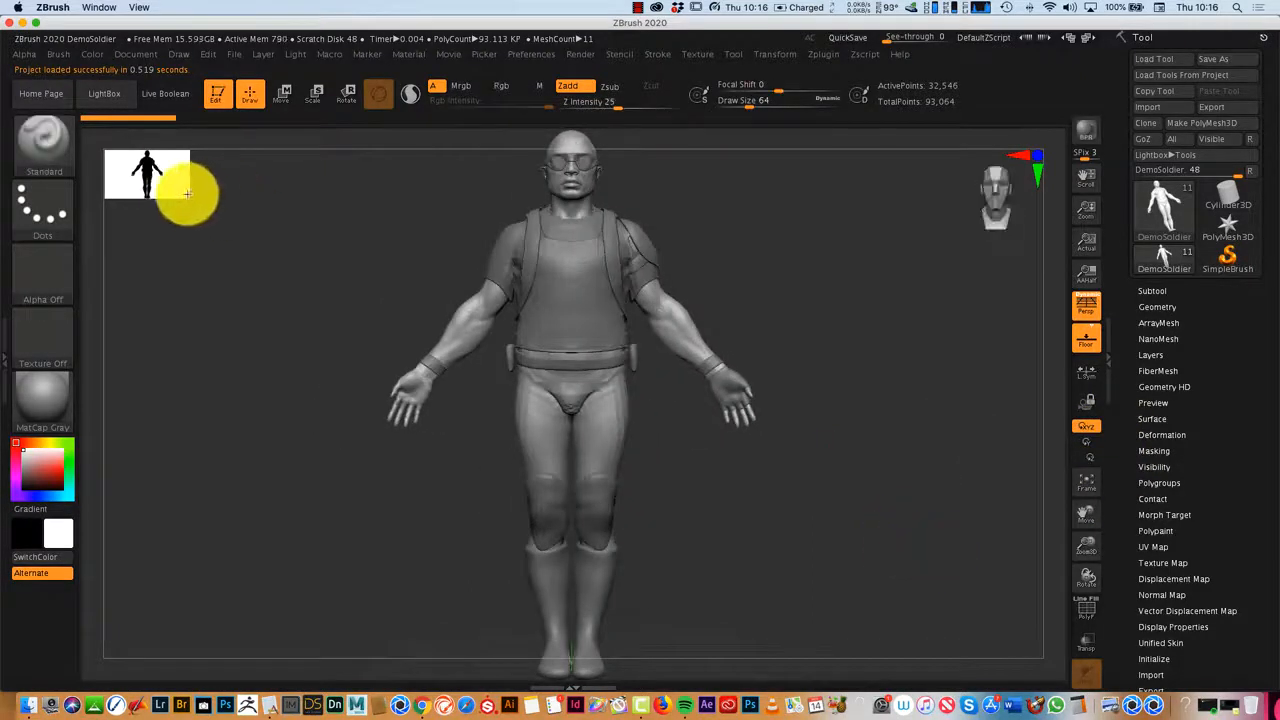
Step: Enlarge the silhouette thumbnail to size 512 and reduce it to 247
drag(187, 193, 442, 340)
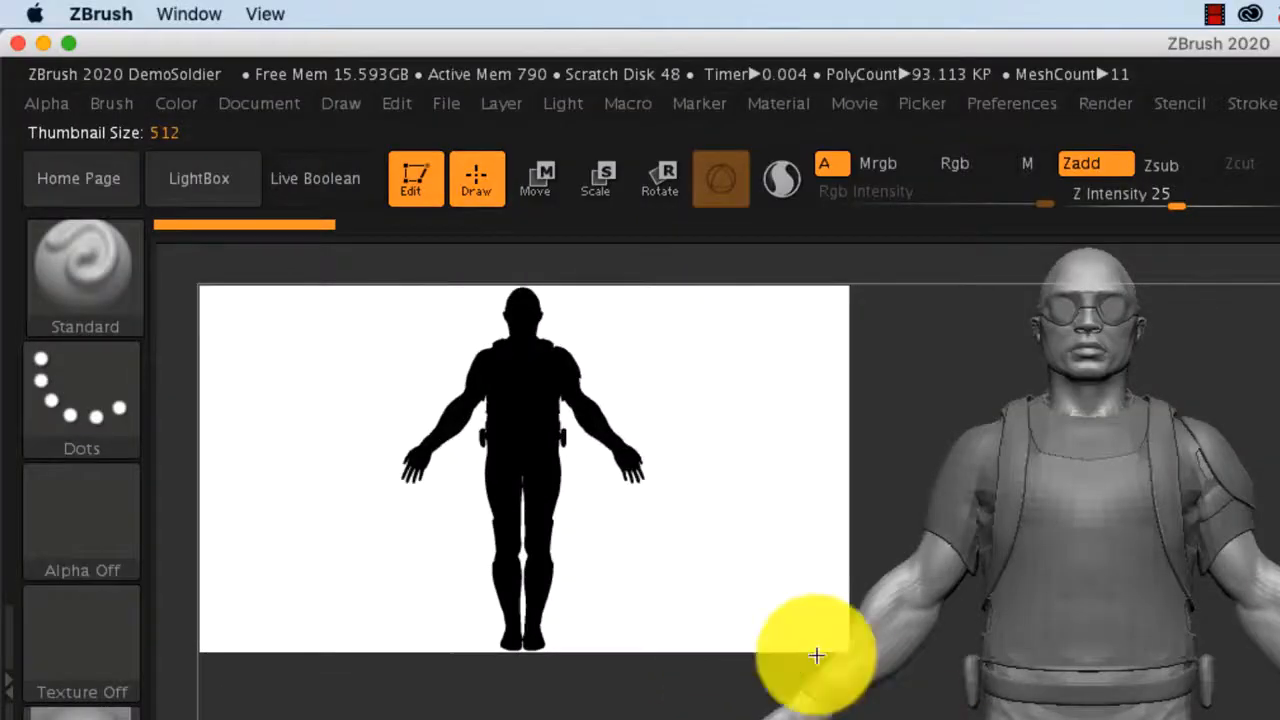
drag(814, 651, 512, 440)
mouse_move(903, 329)
mouse_down()
mouse_move(850, 430)
mouse_move(948, 349)
mouse_move(943, 326)
mouse_up()
mouse_move(1078, 488)
mouse_down()
mouse_move(1094, 423)
mouse_move(1171, 657)
mouse_move(1175, 715)
mouse_up()
drag(850, 490, 729, 489)
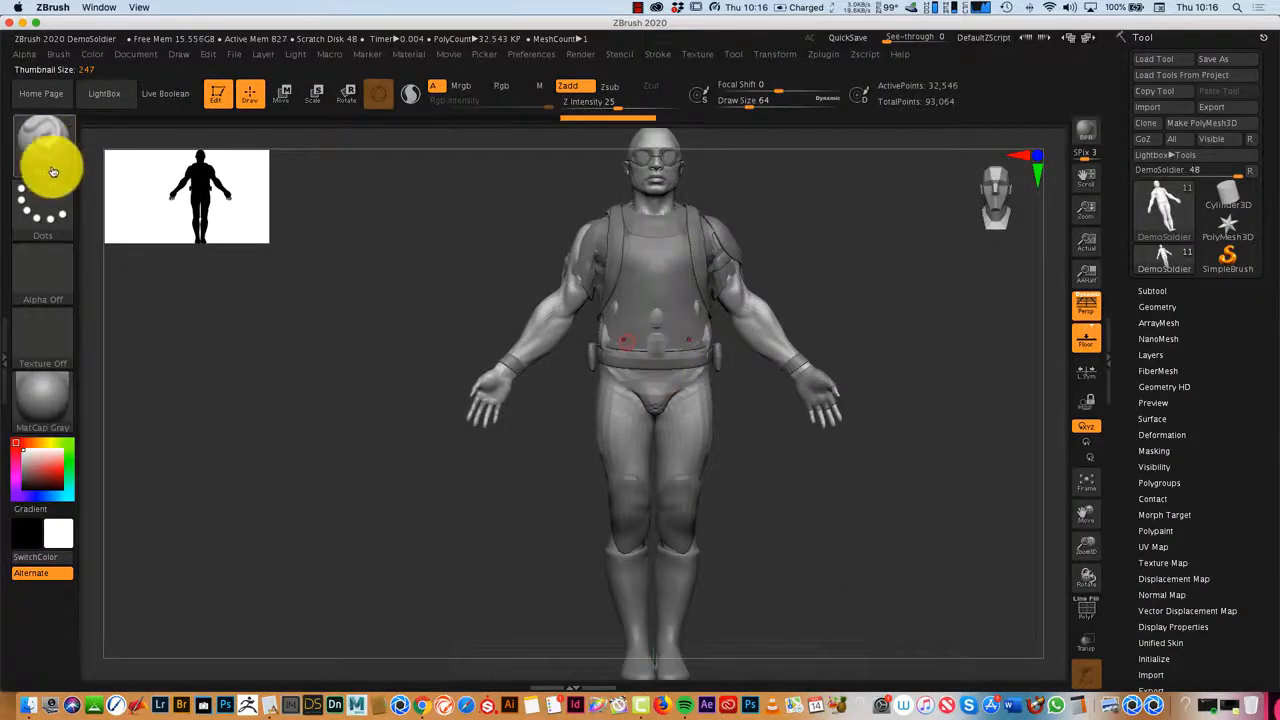
Step: Select the IMM Curve brush and try to draw a Hose01 curve outward from the soldier's shoulder
click(48, 150)
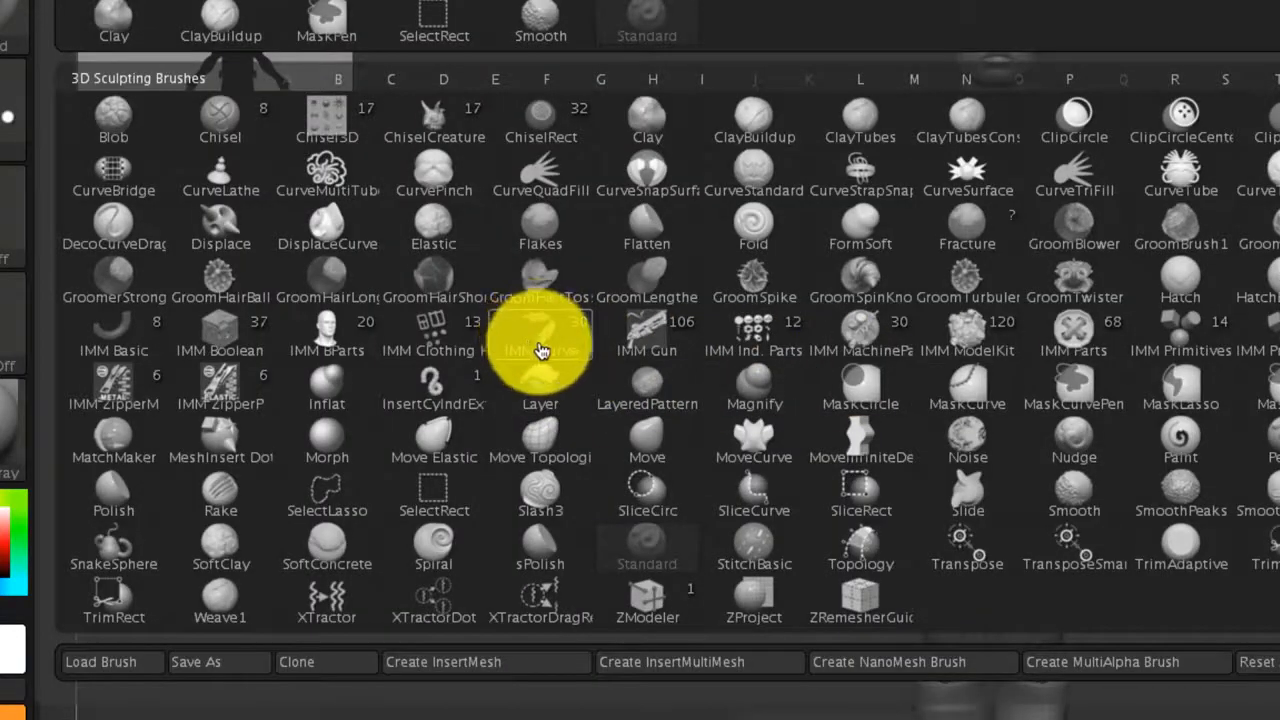
click(548, 337)
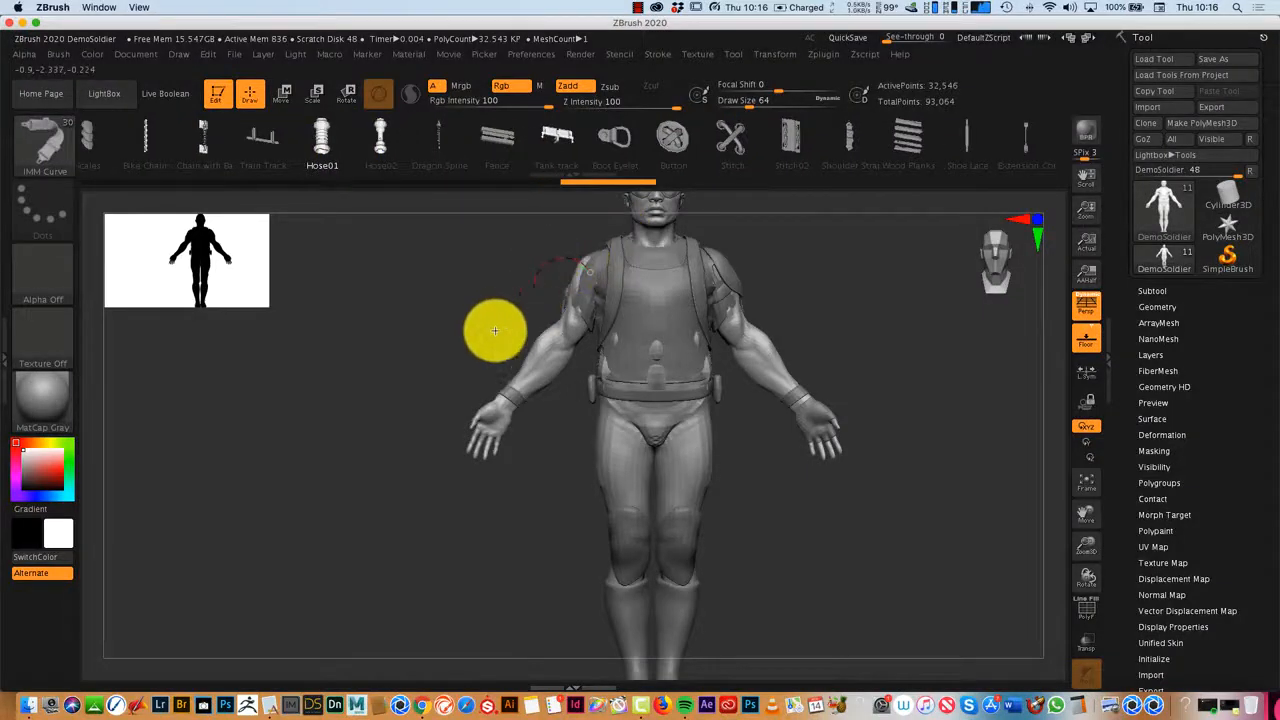
click(292, 340)
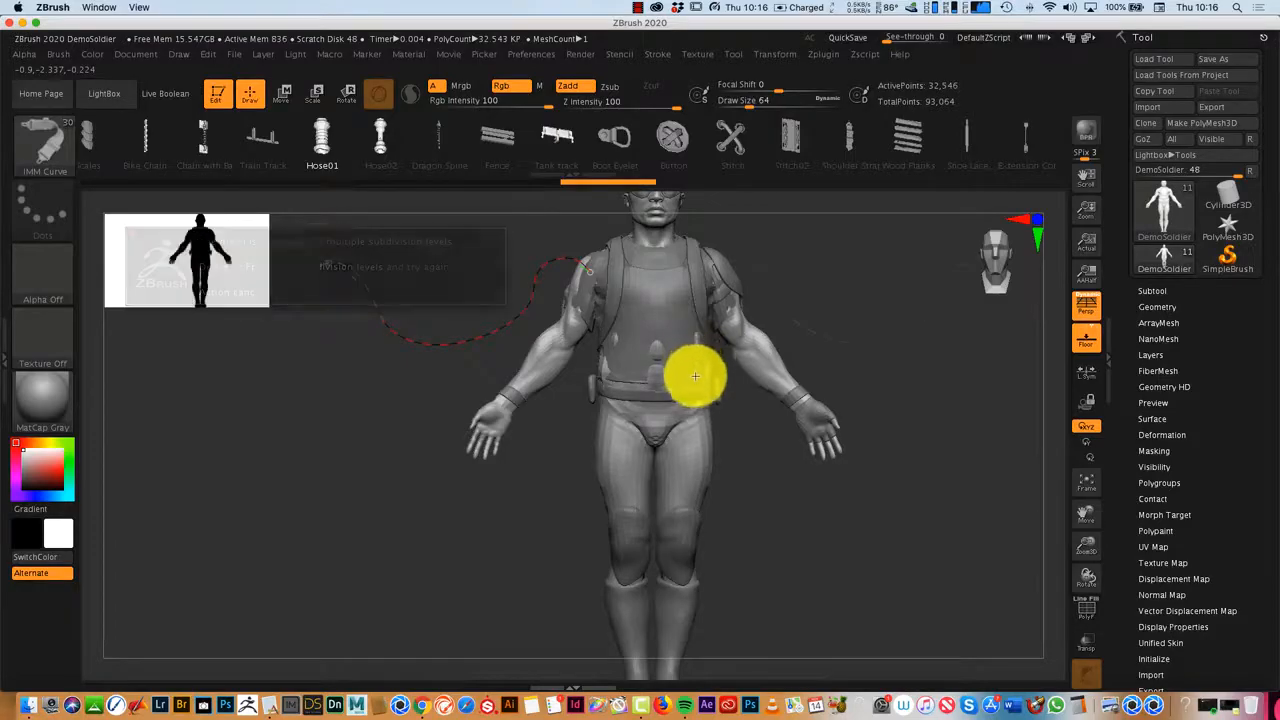
Step: Delete the soldier body's lower subdivision levels and draw looping, mirrored Hose01 curves around the arms, chest and legs
click(1160, 306)
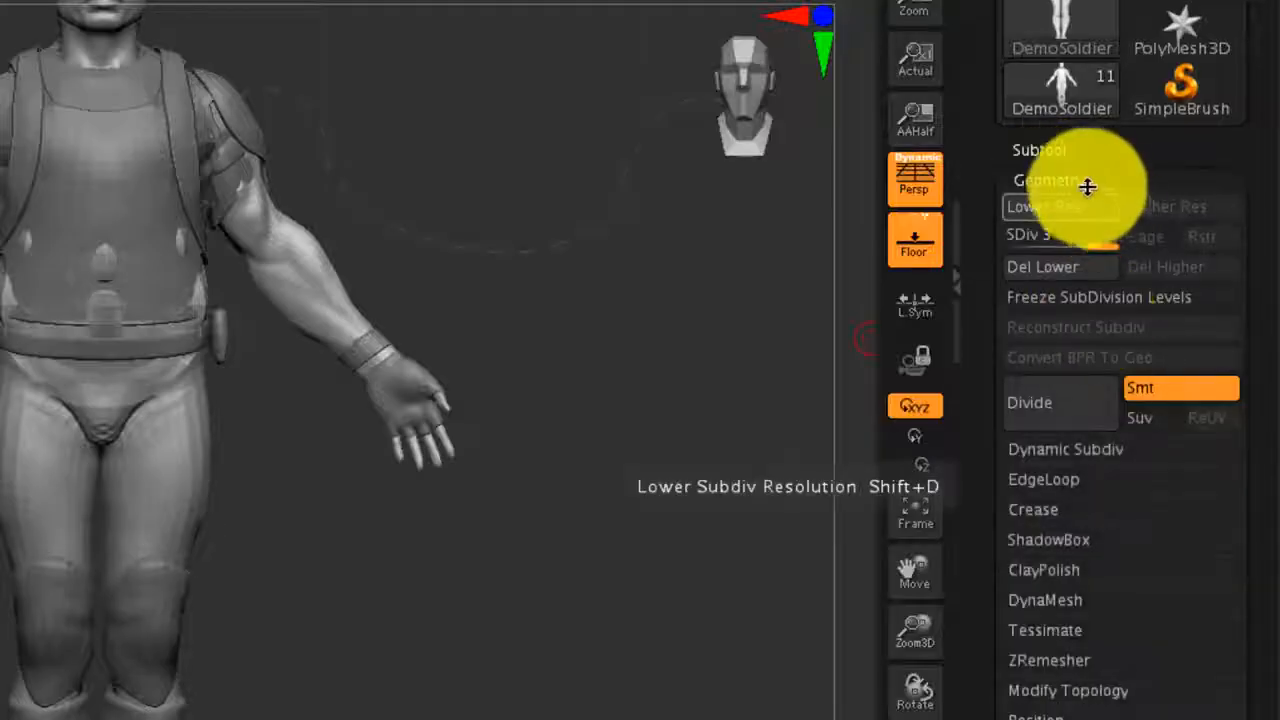
click(1083, 281)
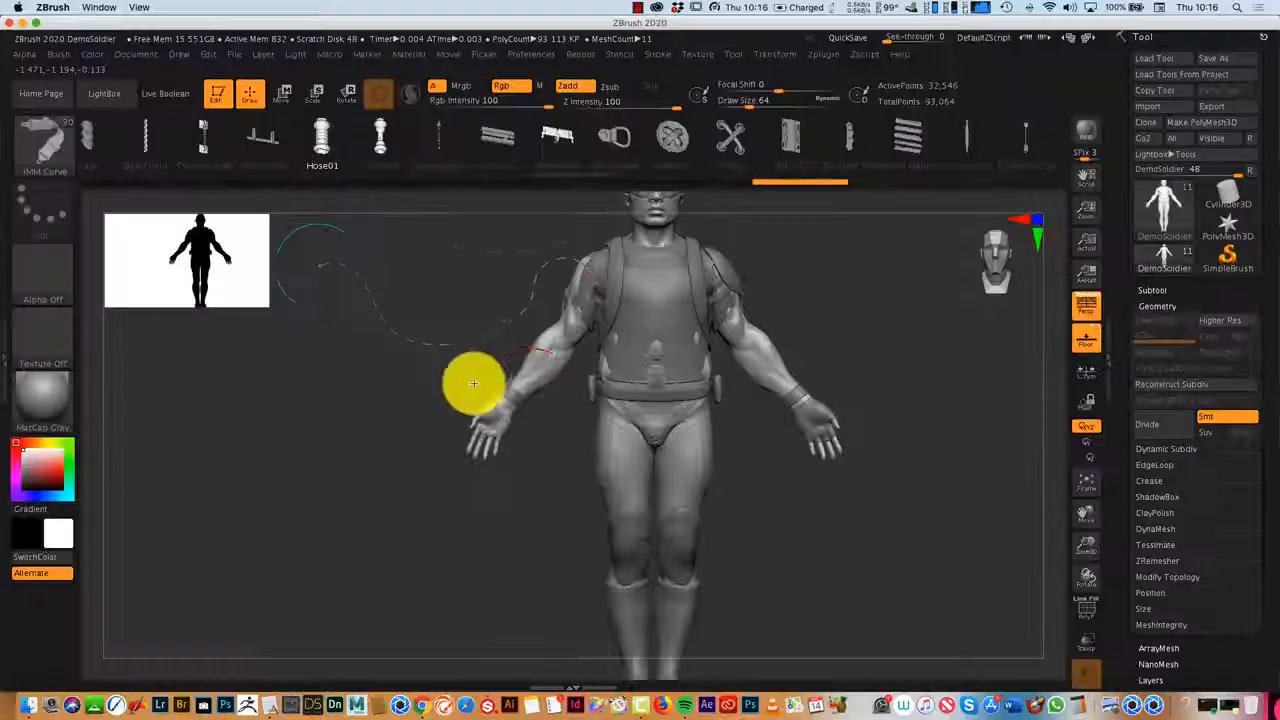
click(243, 343)
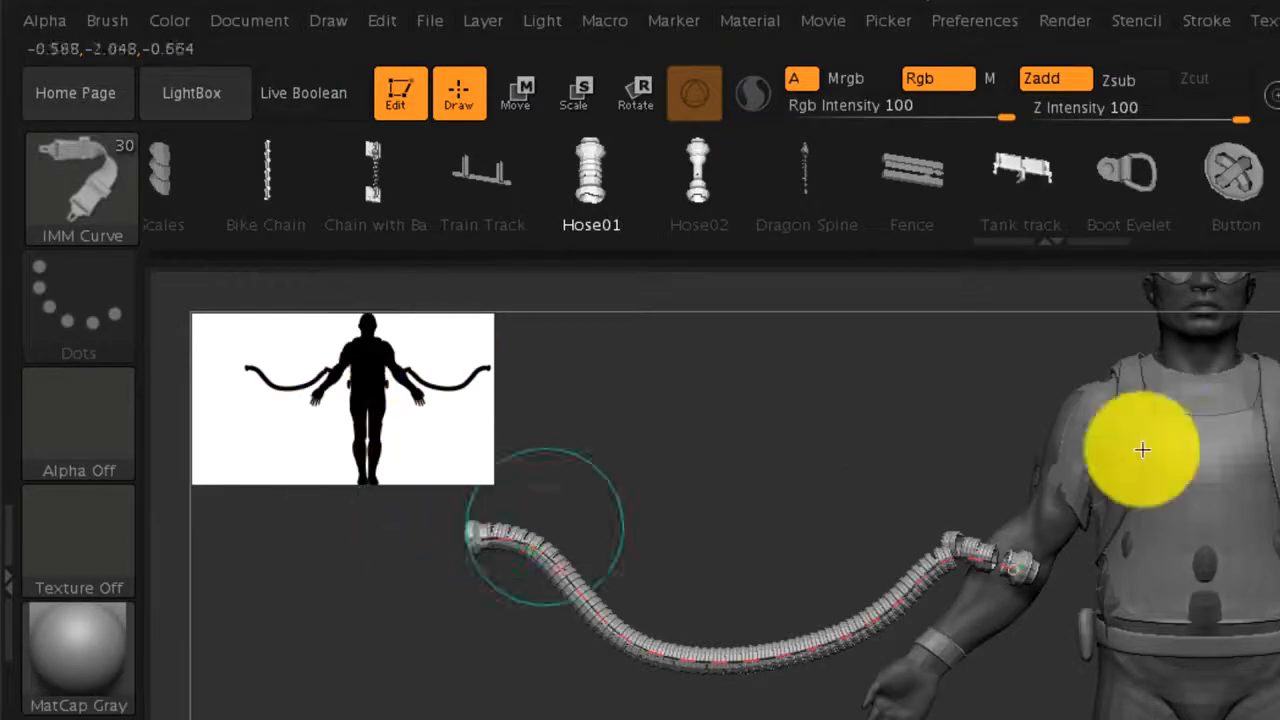
mouse_move(1043, 426)
mouse_down()
mouse_move(766, 712)
mouse_move(866, 586)
mouse_move(1262, 714)
mouse_up()
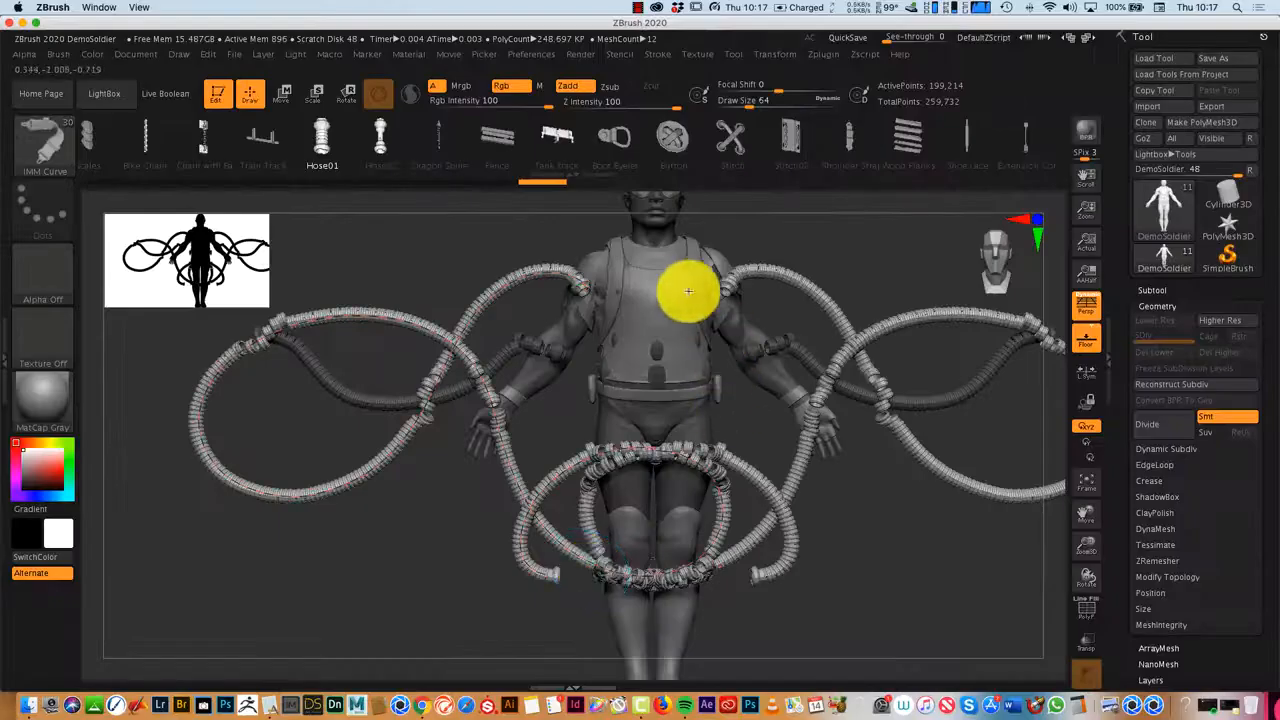
mouse_move(686, 286)
mouse_down()
mouse_move(819, 403)
mouse_move(817, 320)
mouse_up()
drag(805, 398, 785, 420)
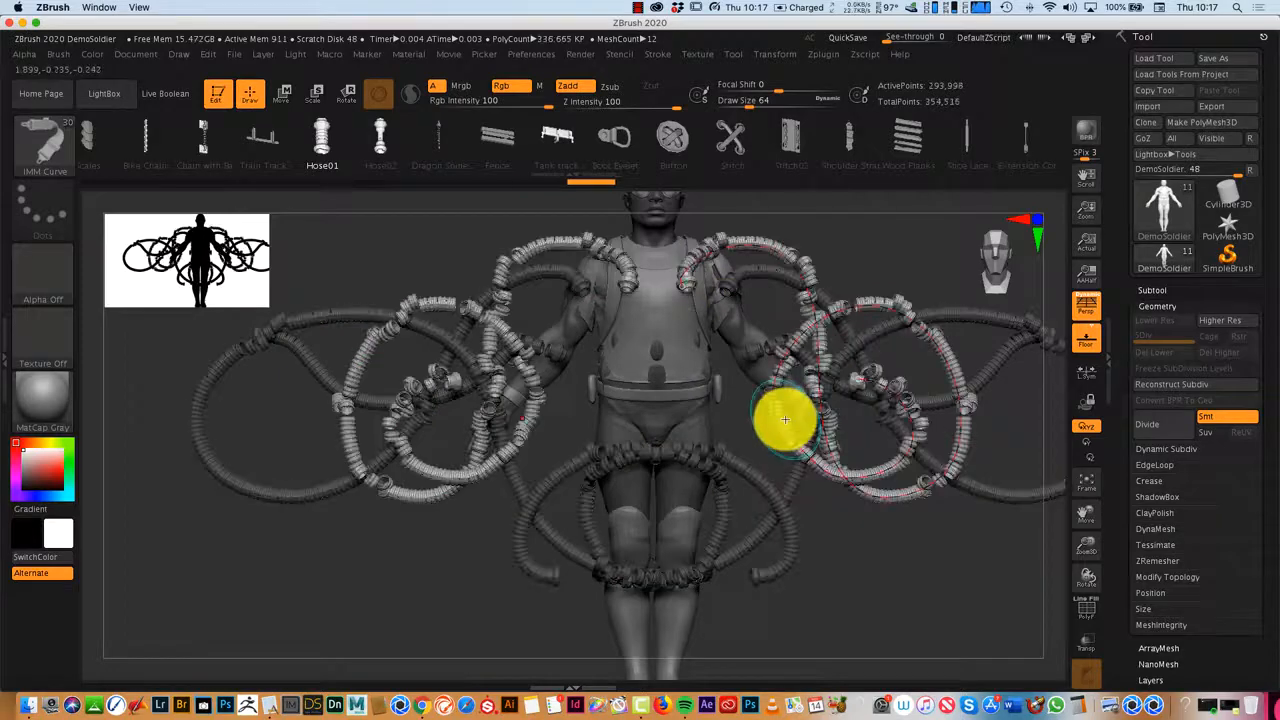
mouse_move(920, 569)
mouse_down()
mouse_move(829, 566)
mouse_move(914, 566)
mouse_up()
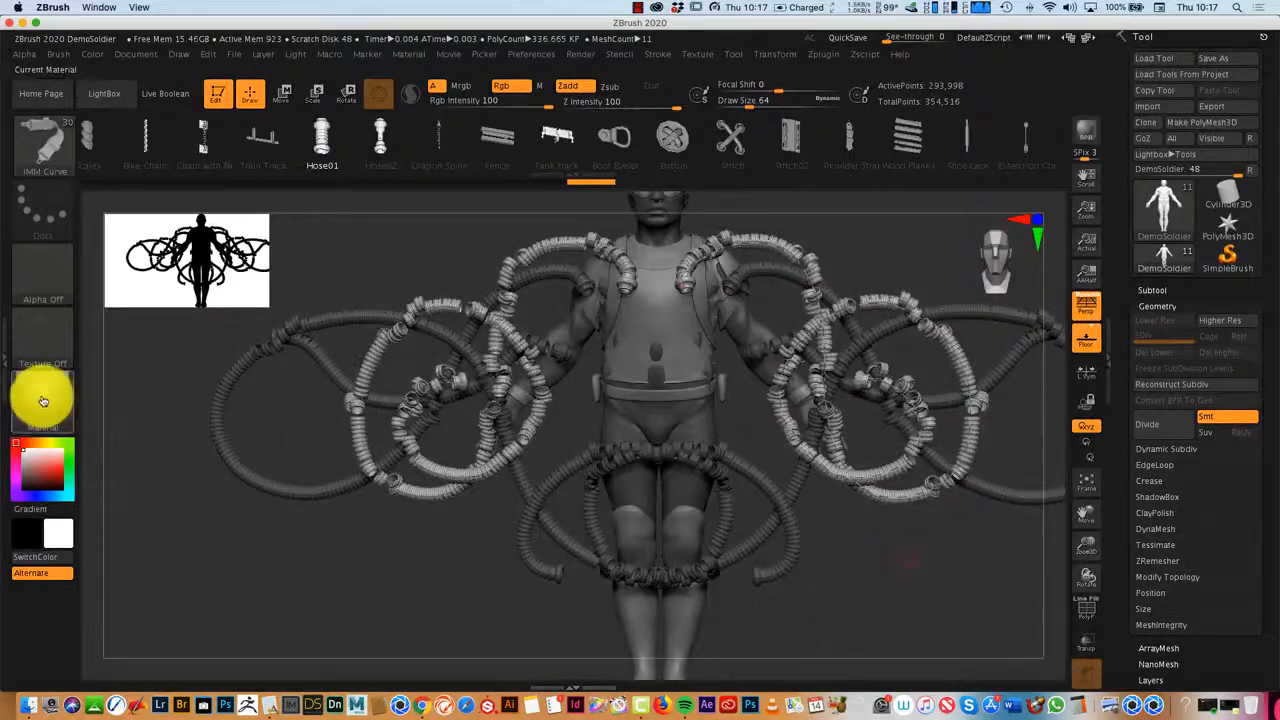
Step: Apply the MatCap Skin04 material to the model
key(m)
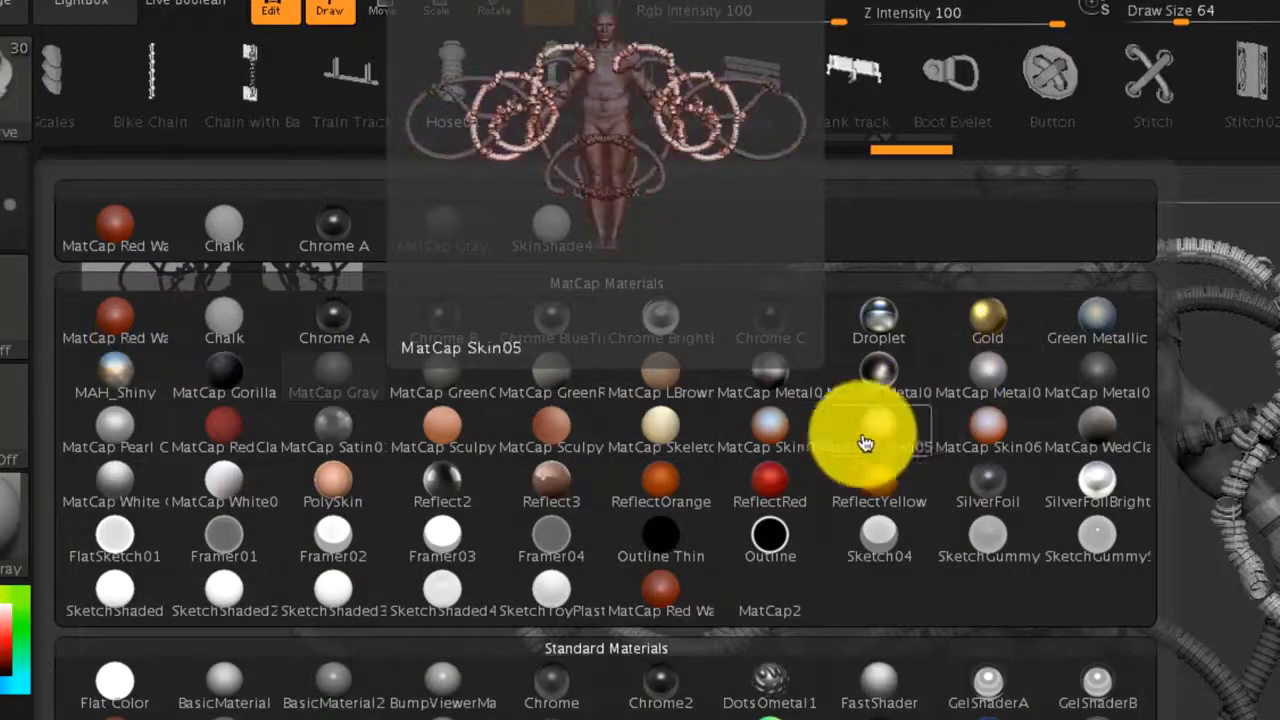
click(769, 428)
mouse_move(875, 560)
mouse_down()
mouse_move(831, 569)
mouse_move(934, 561)
mouse_move(740, 271)
mouse_move(769, 509)
mouse_move(626, 289)
mouse_move(586, 445)
mouse_up()
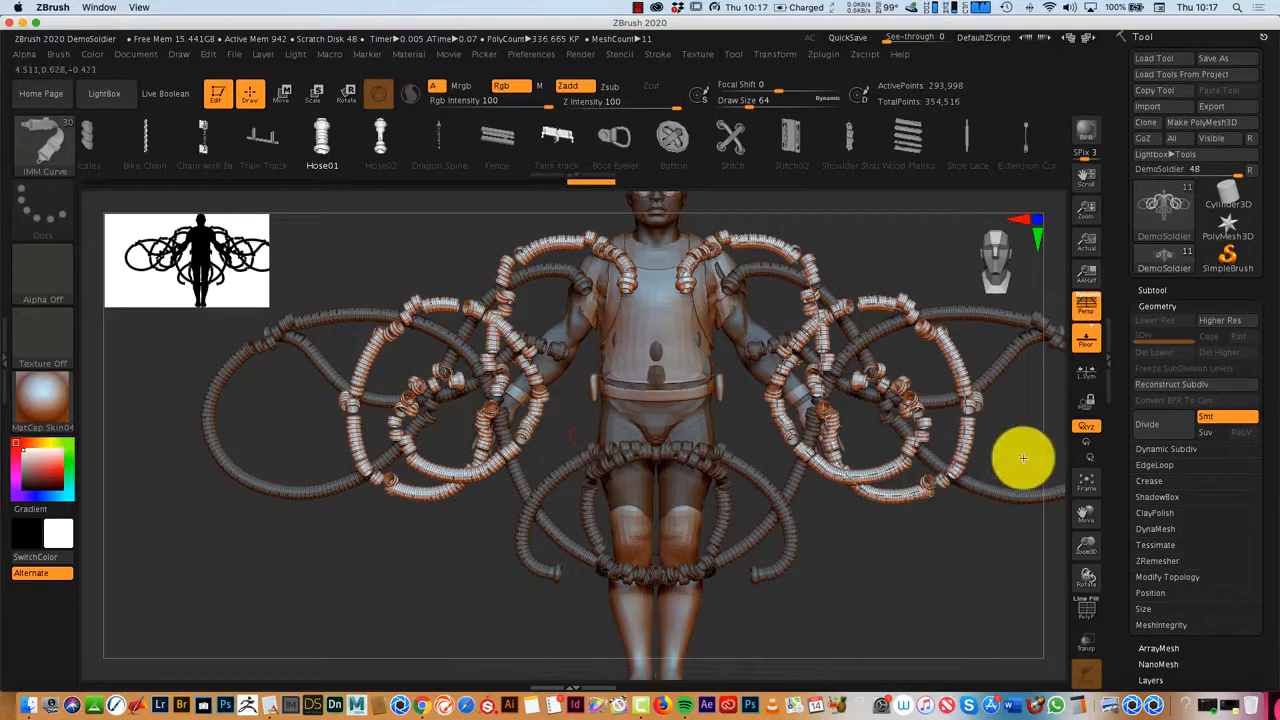
Step: Clear the mask from the soldier body and the inserted hoses
scroll(1249, 290, down, 5)
click(1235, 266)
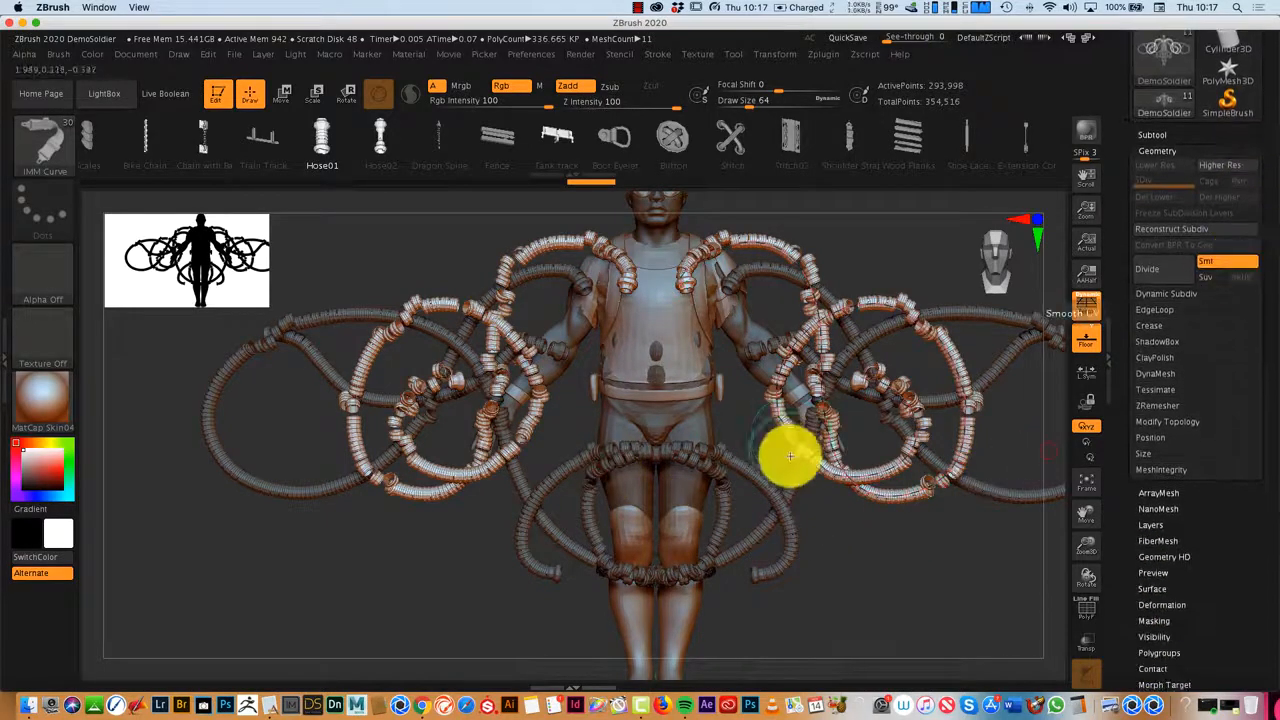
key(ctrl)
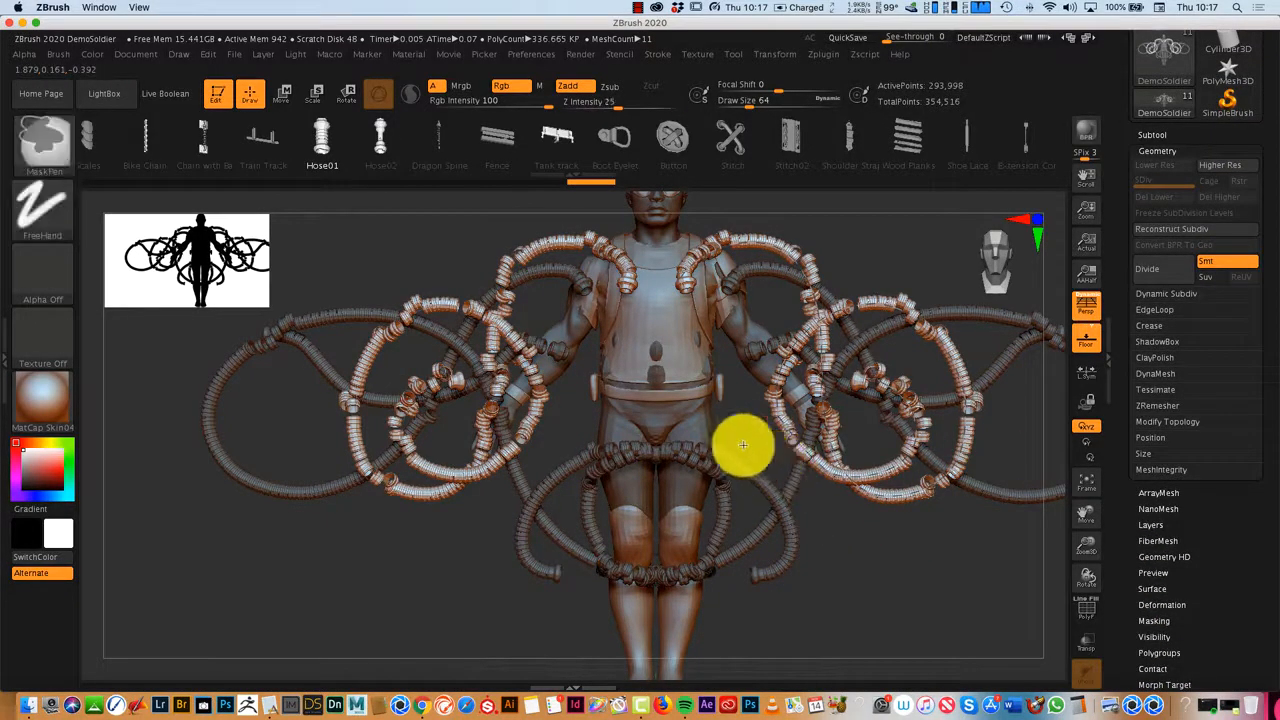
mouse_move(390, 530)
ctrl+mouse_down()
mouse_move(383, 614)
mouse_move(486, 586)
ctrl+mouse_up()
drag(866, 557, 902, 567)
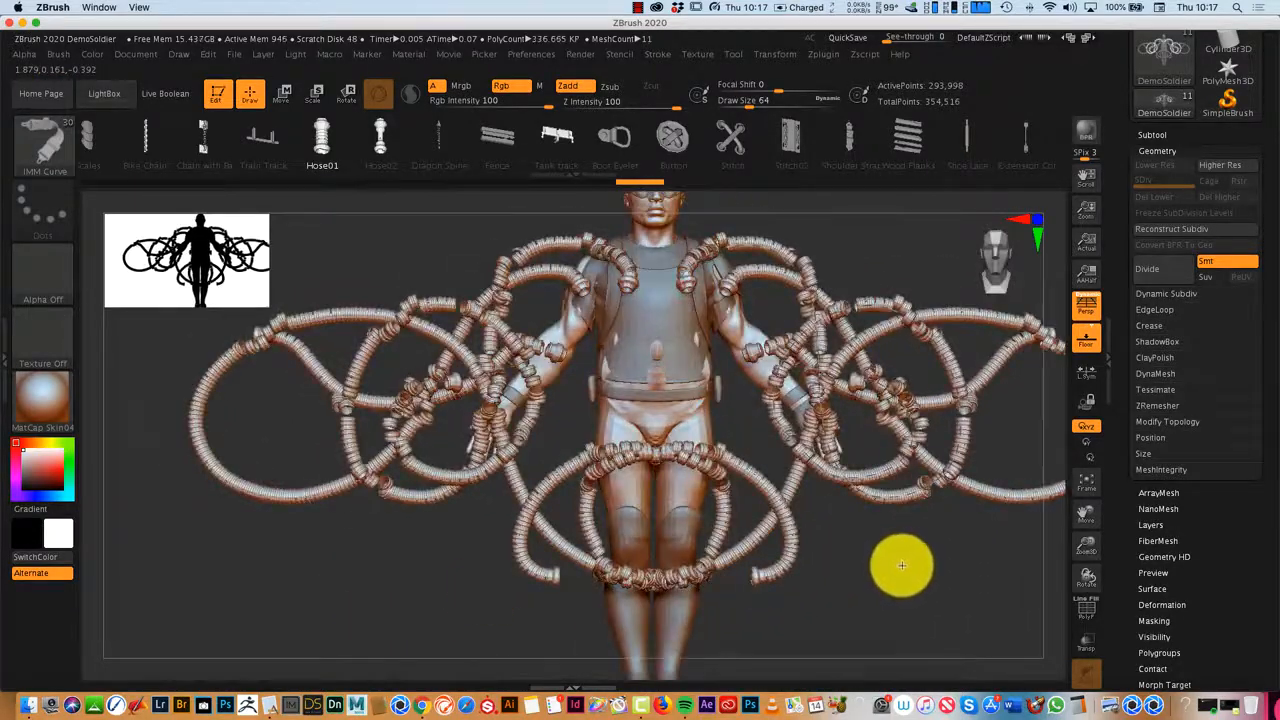
Step: View the whole hose-covered soldier from the back and side, and return to the front view
click(1084, 478)
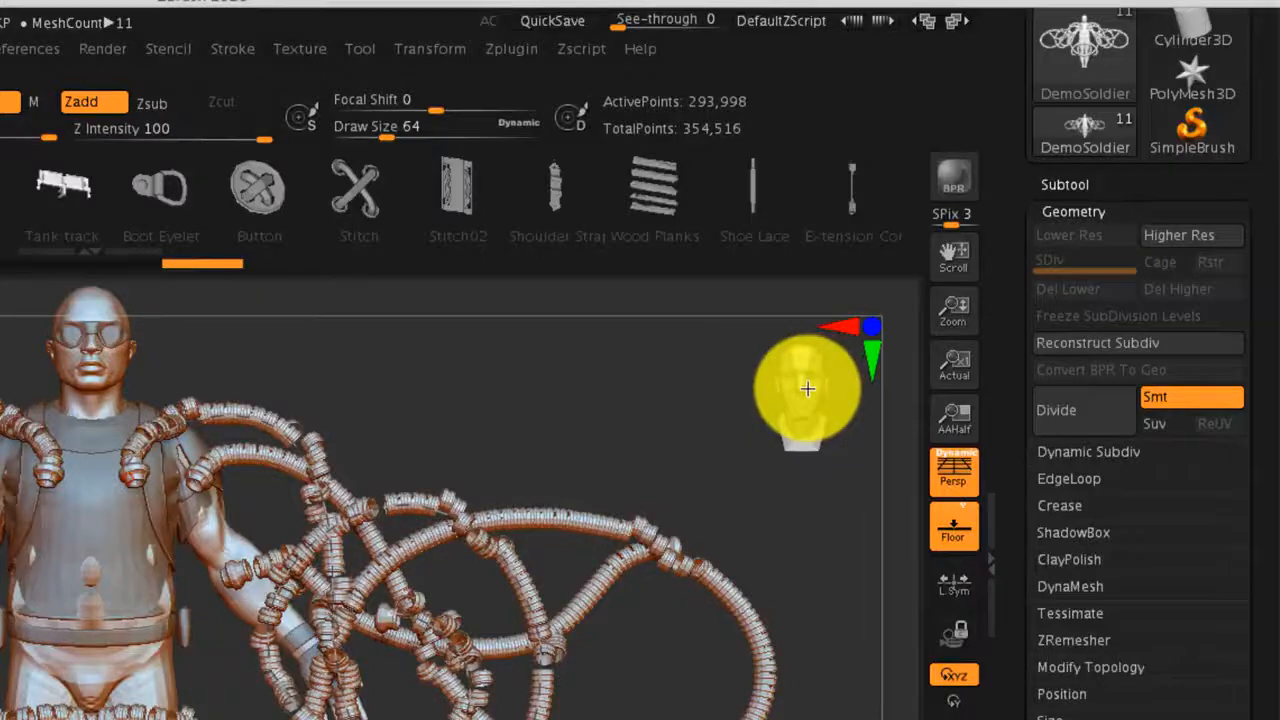
drag(994, 252, 960, 262)
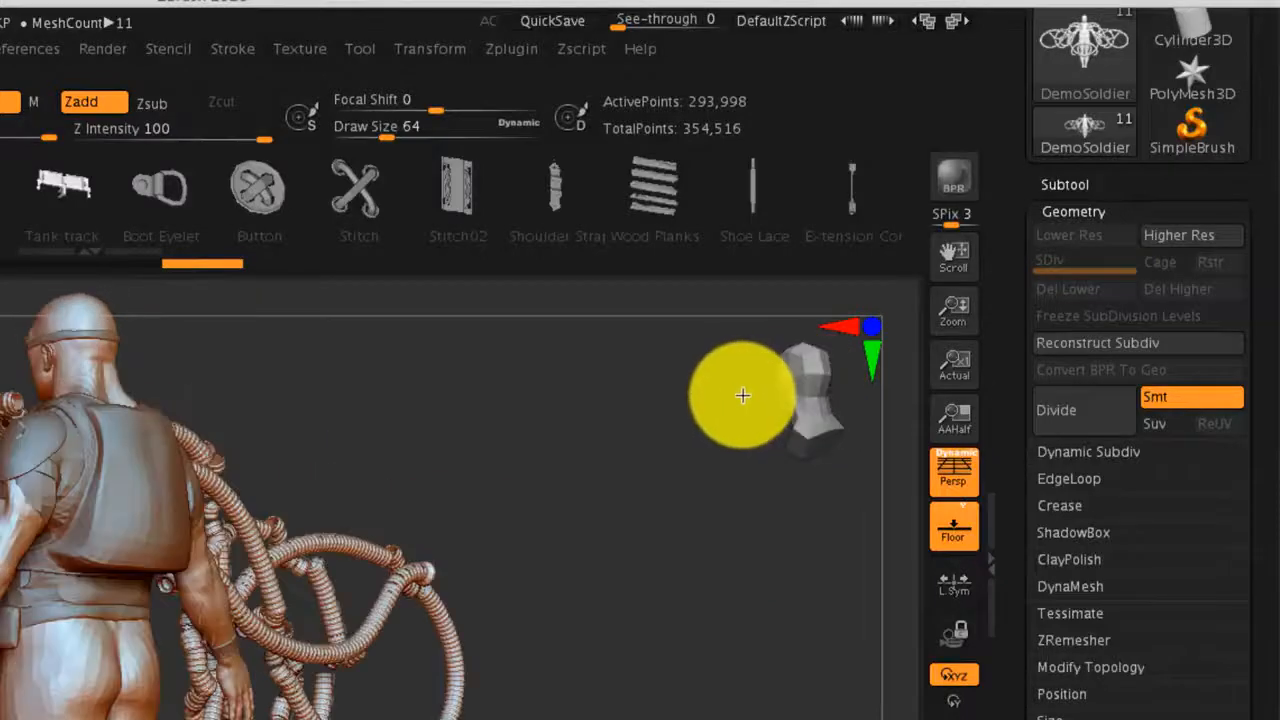
drag(742, 396, 822, 384)
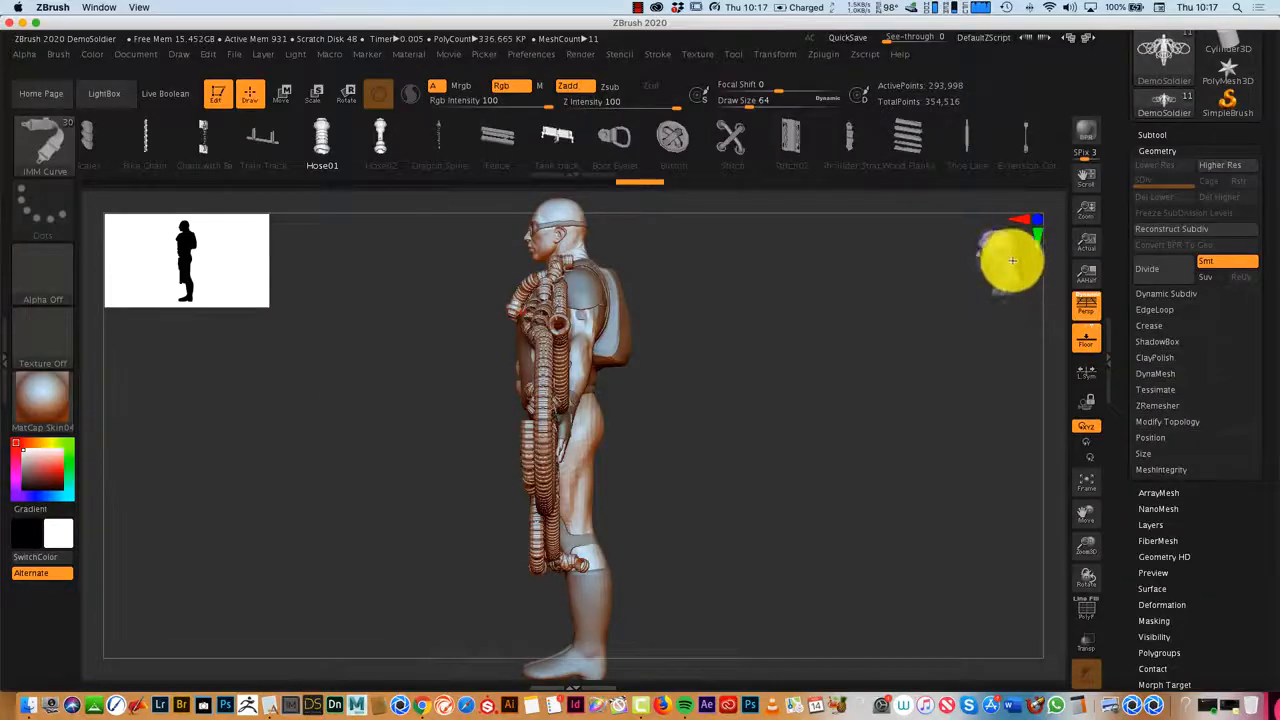
drag(1012, 260, 1025, 261)
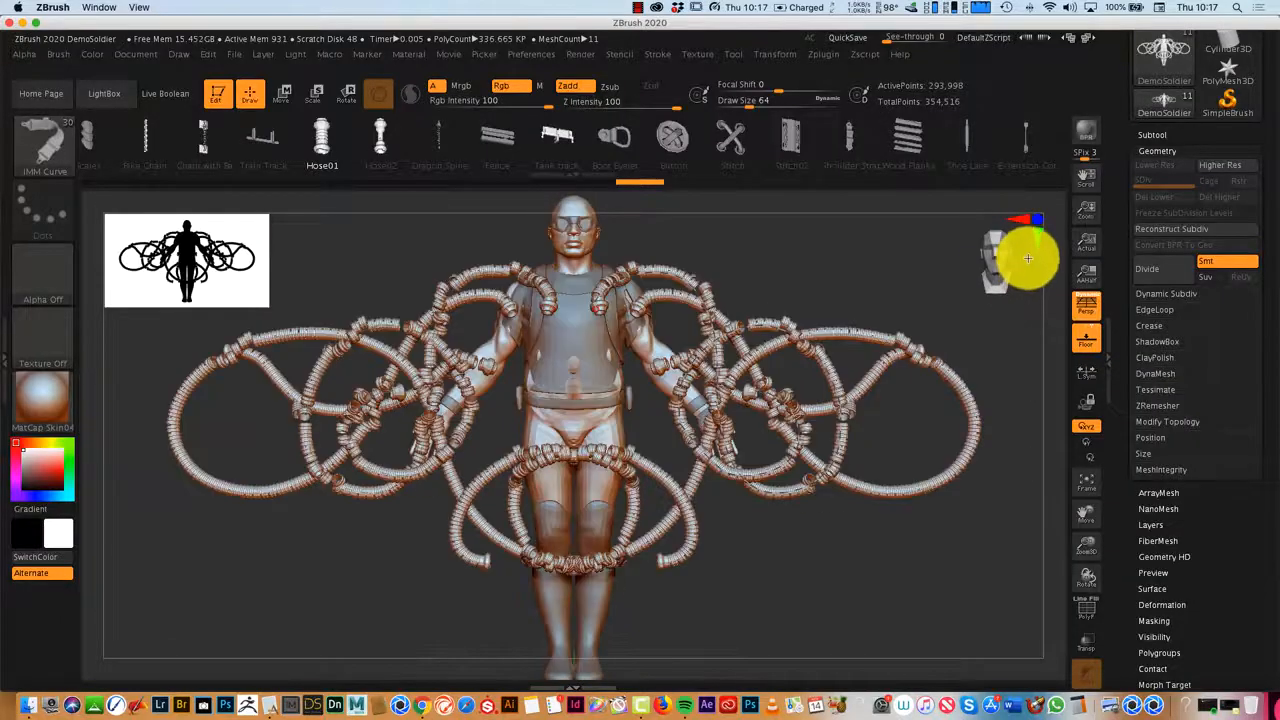
Step: Shrink the silhouette thumbnail to size 94
drag(251, 298, 193, 250)
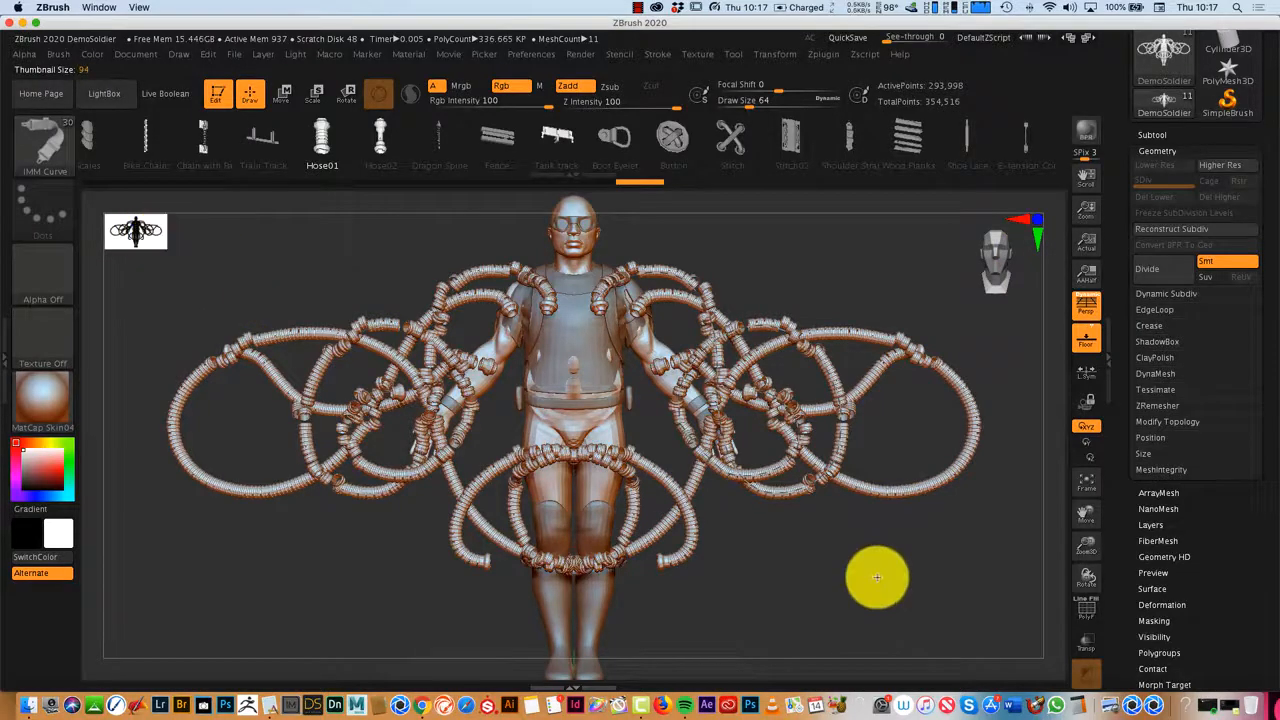
mouse_move(876, 577)
mouse_down()
mouse_move(823, 580)
mouse_move(874, 586)
mouse_up()
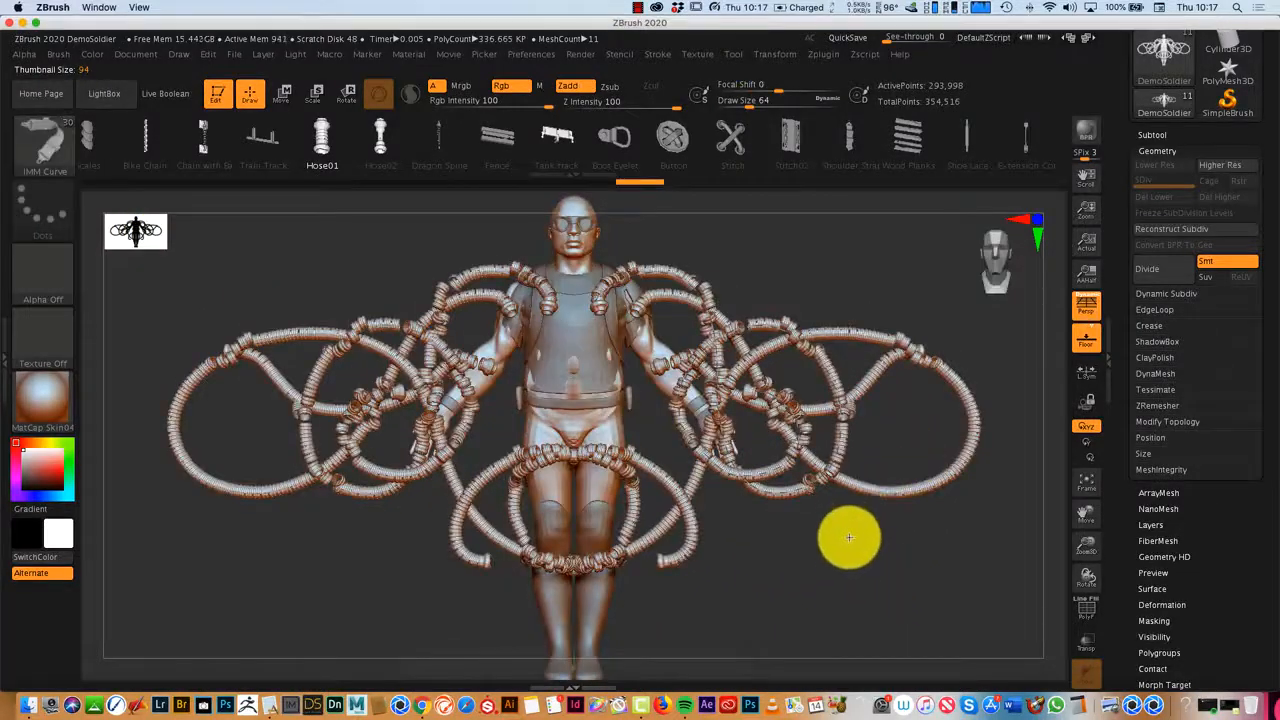
mouse_move(849, 537)
mouse_down()
mouse_move(846, 614)
mouse_move(846, 509)
mouse_move(846, 543)
mouse_up()
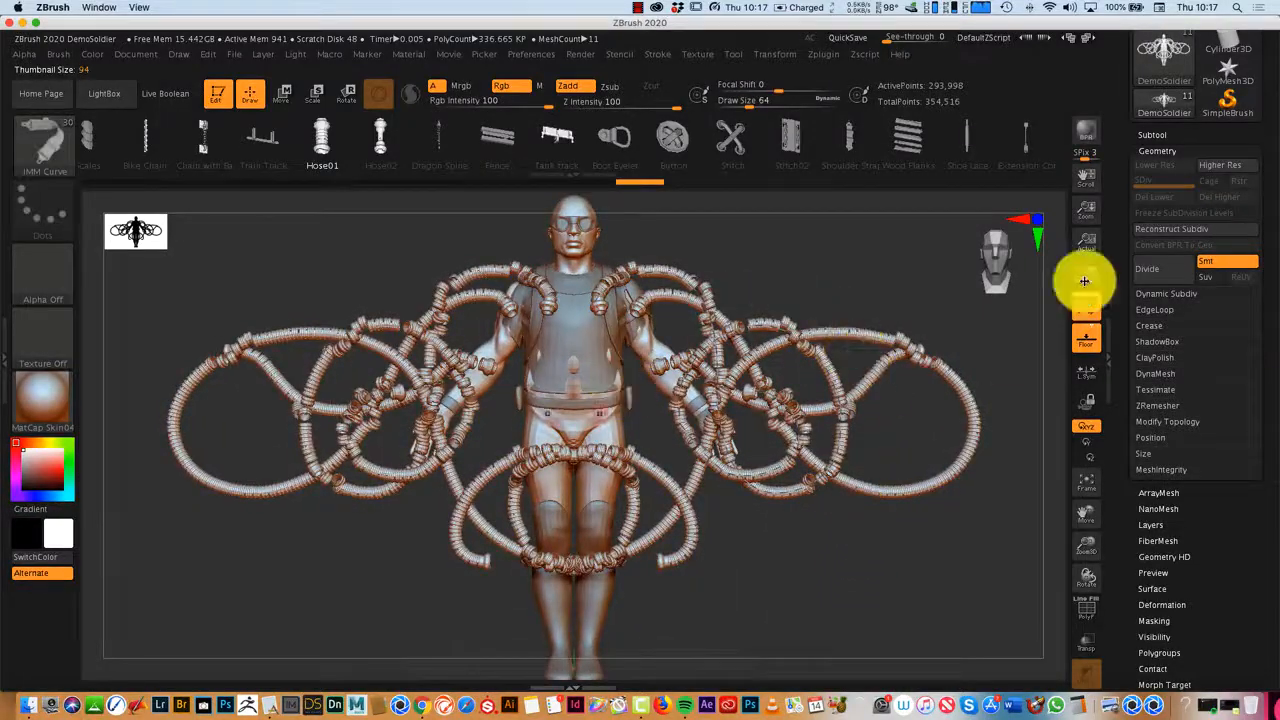
Step: Hide the shirt, vest, backpack, belt, glove, goggles and wristBands subtools
click(1151, 134)
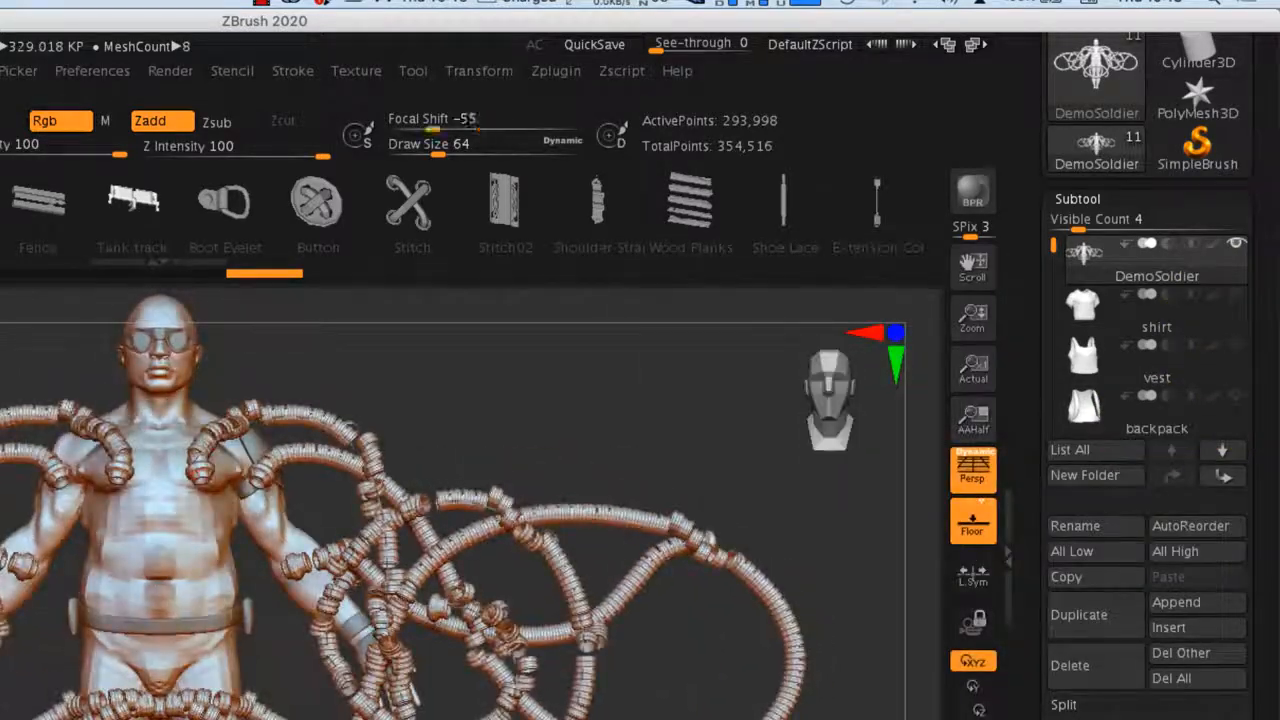
scroll(1055, 263, down, 1)
scroll(1053, 280, down, 3)
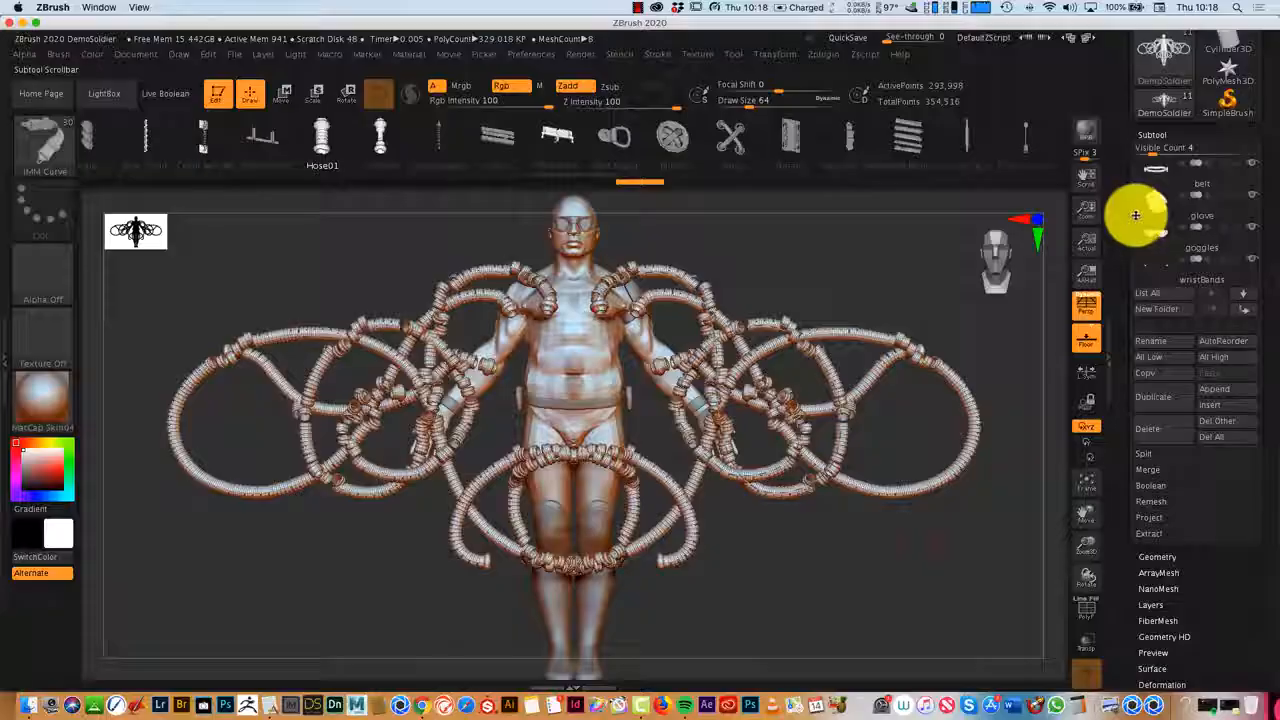
click(1248, 180)
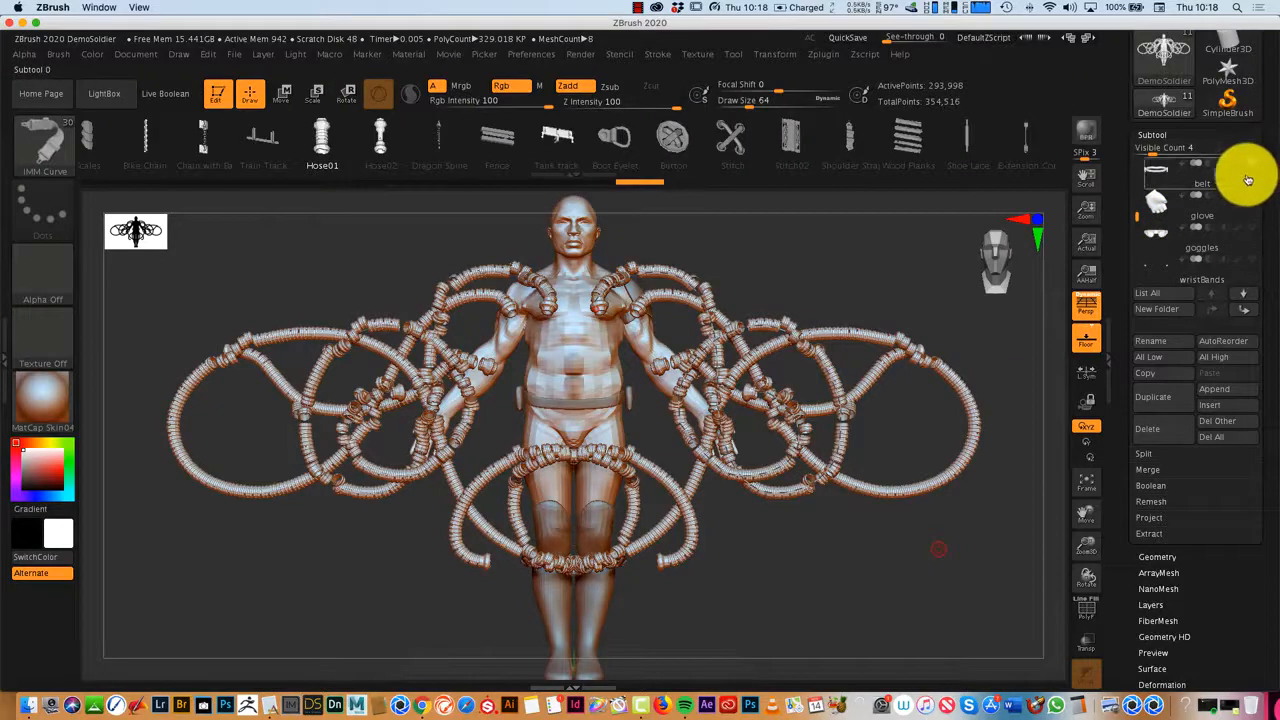
mouse_move(867, 564)
mouse_down()
mouse_move(789, 563)
mouse_move(876, 557)
mouse_up()
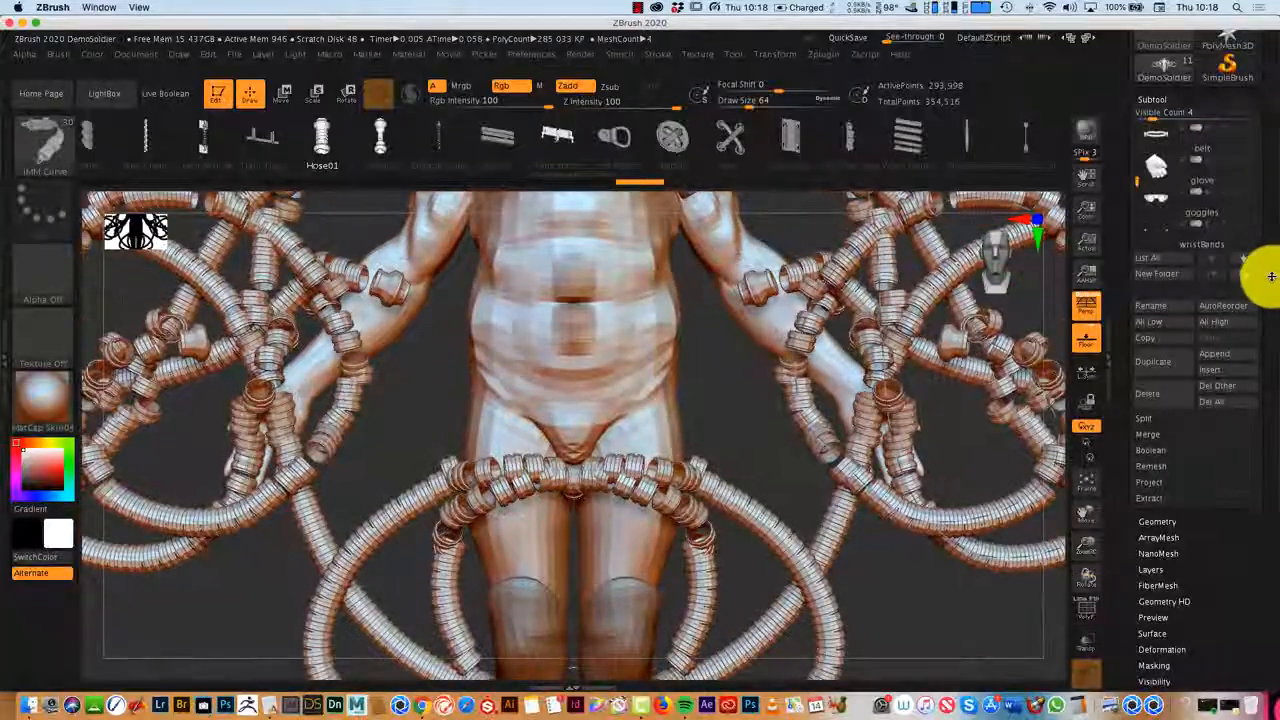
Step: Subdivide the DemoSoldier body with its hoses up to subdivision level 3
drag(1271, 276, 1262, 350)
drag(1138, 306, 1234, 223)
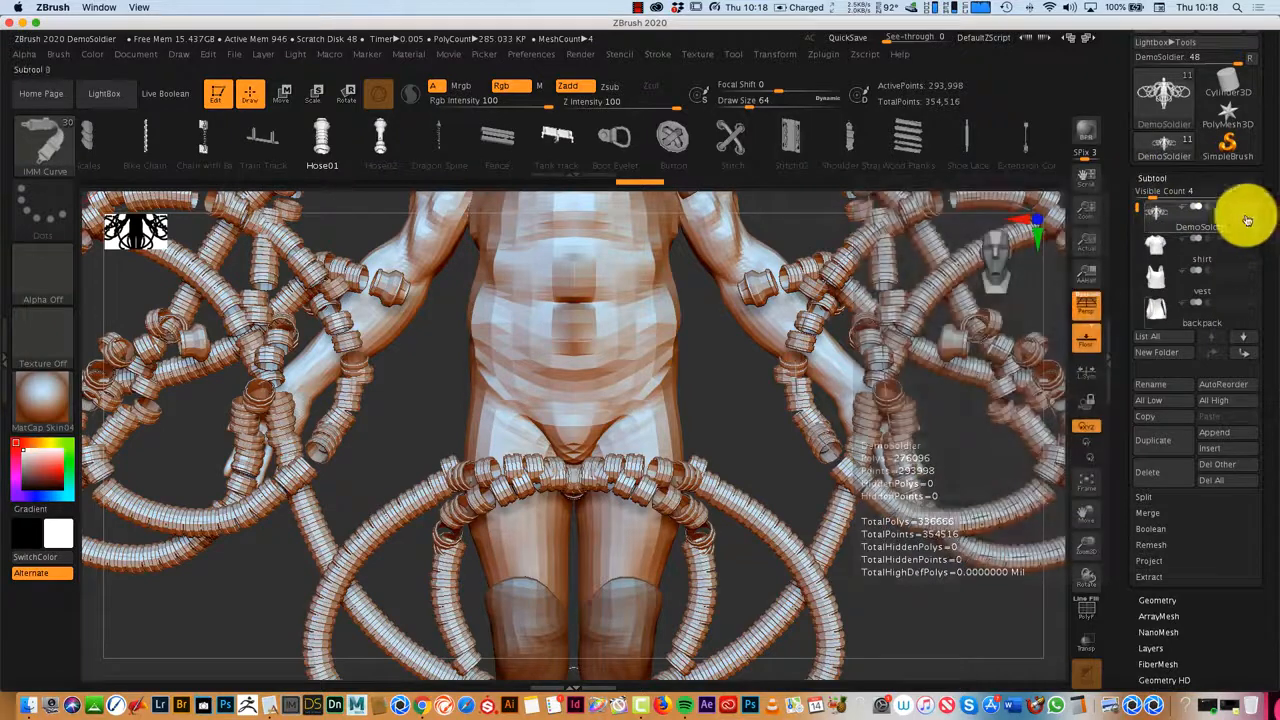
drag(1251, 297, 1260, 240)
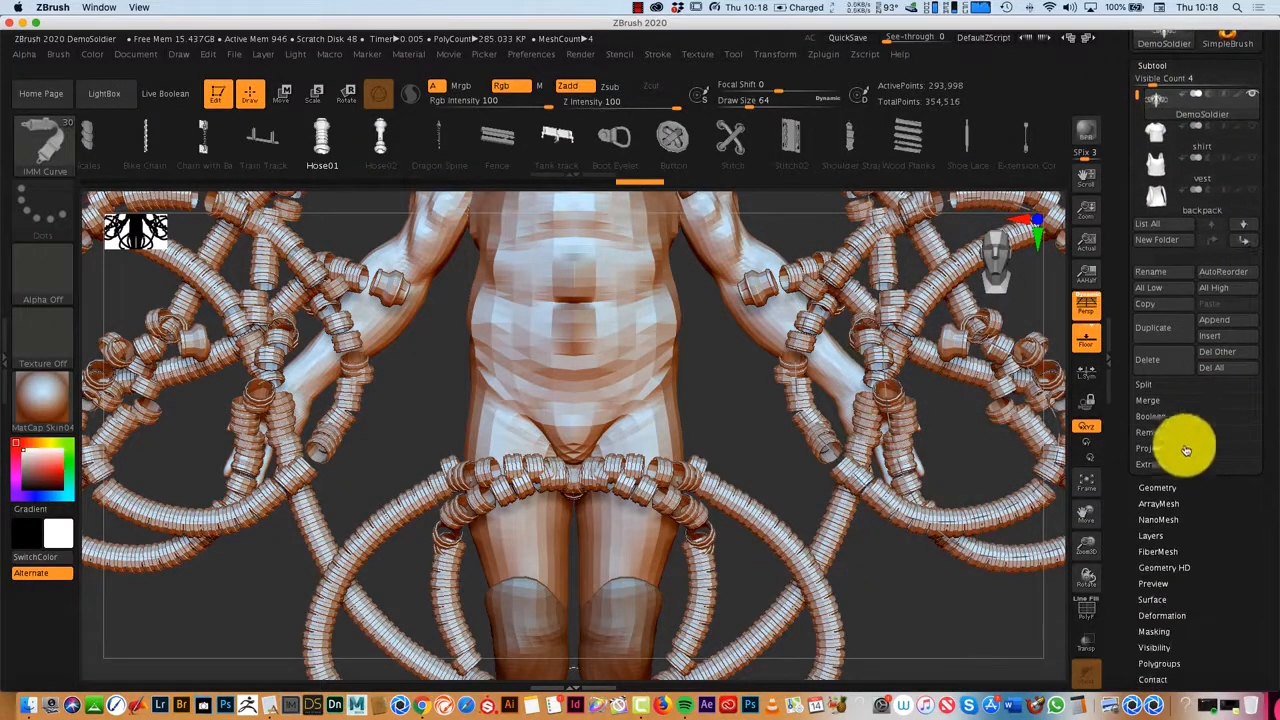
click(1163, 488)
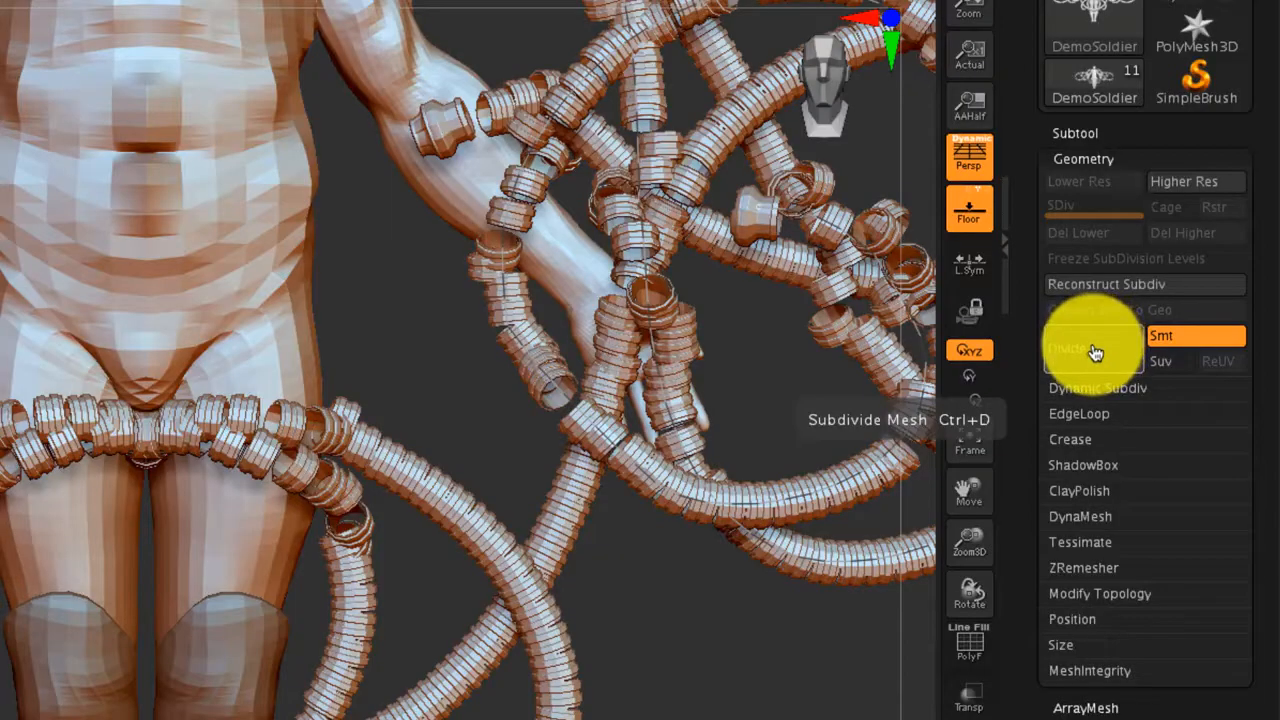
click(1093, 350)
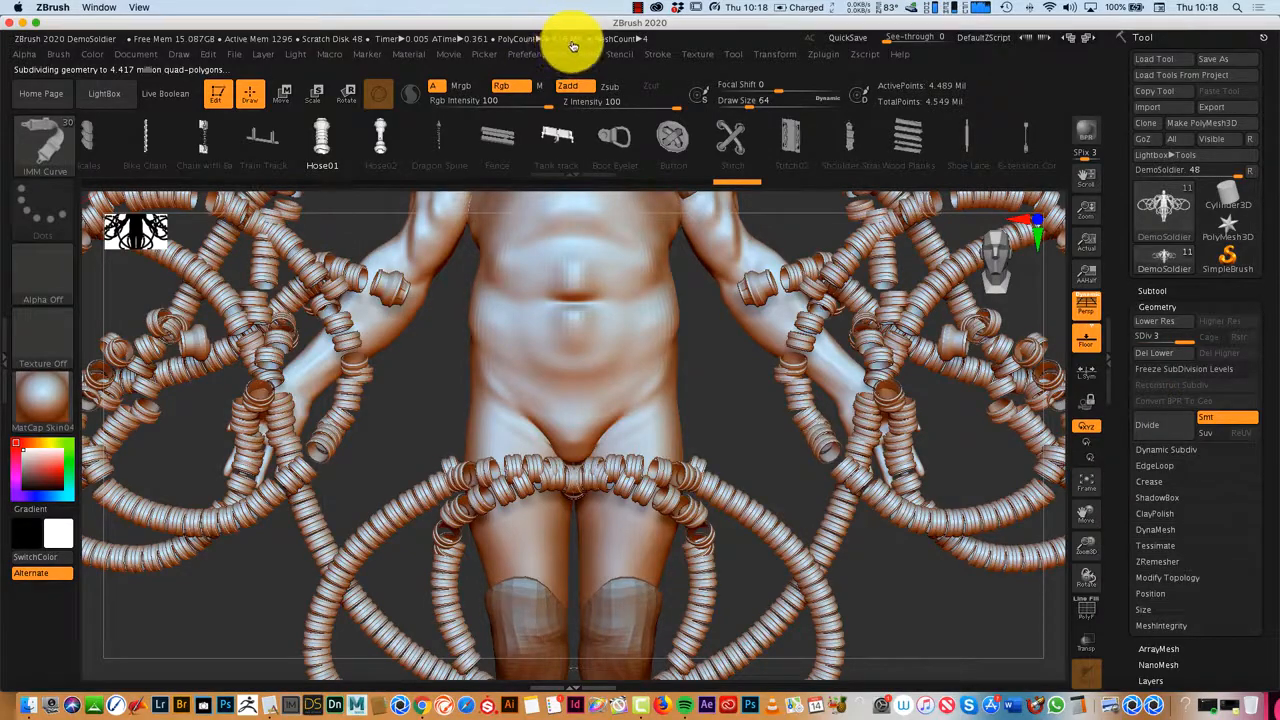
Step: Switch the hose-covered body to subdivision level 2 and delete its higher and lower subdivision levels
drag(985, 601, 957, 603)
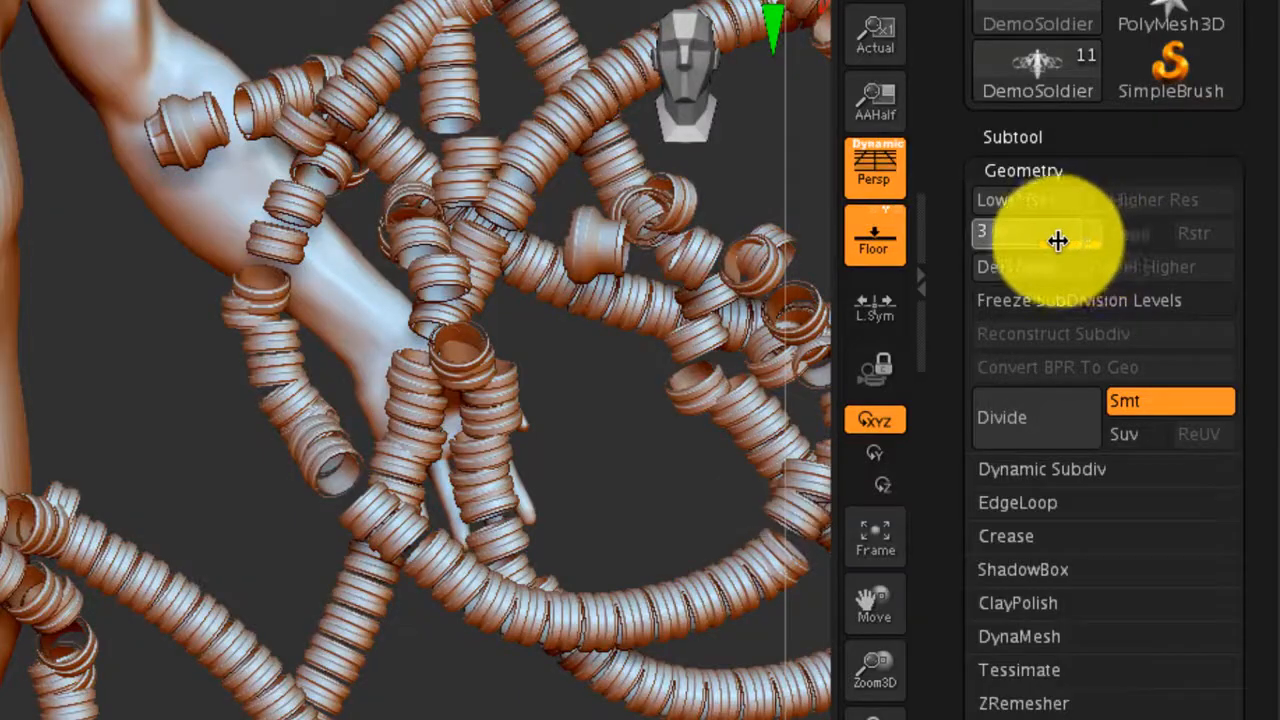
click(1044, 242)
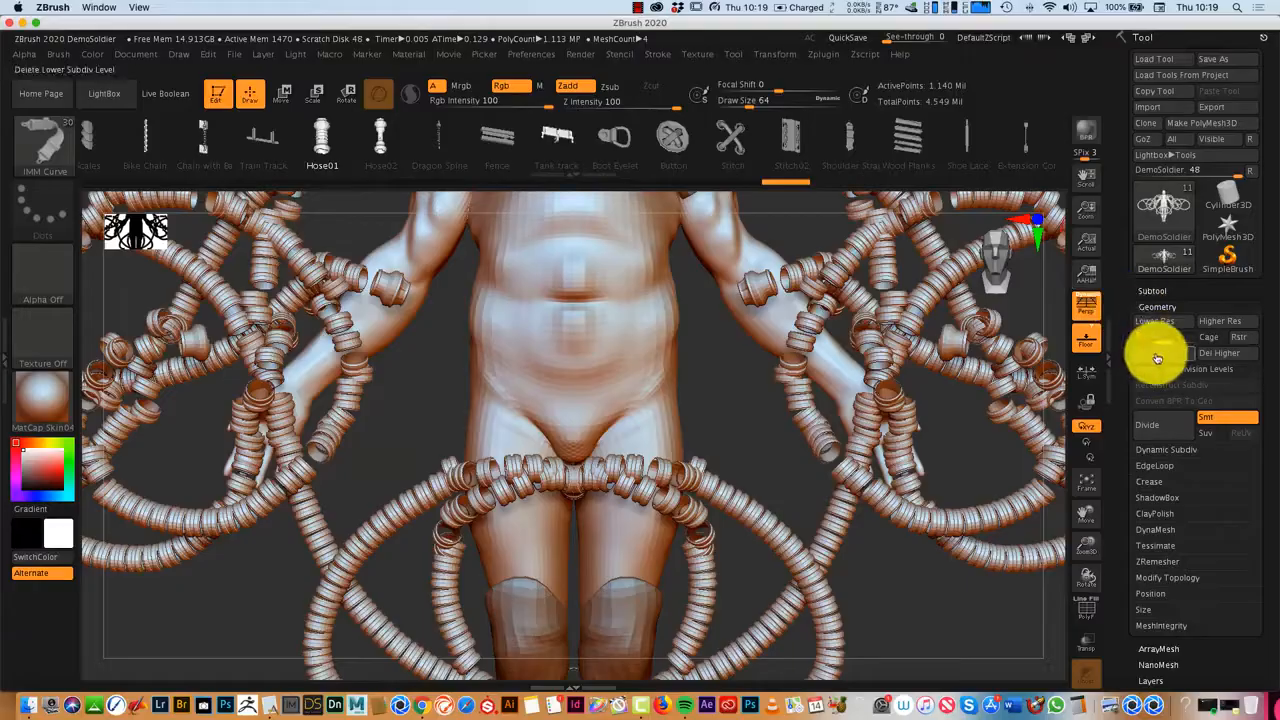
click(1157, 355)
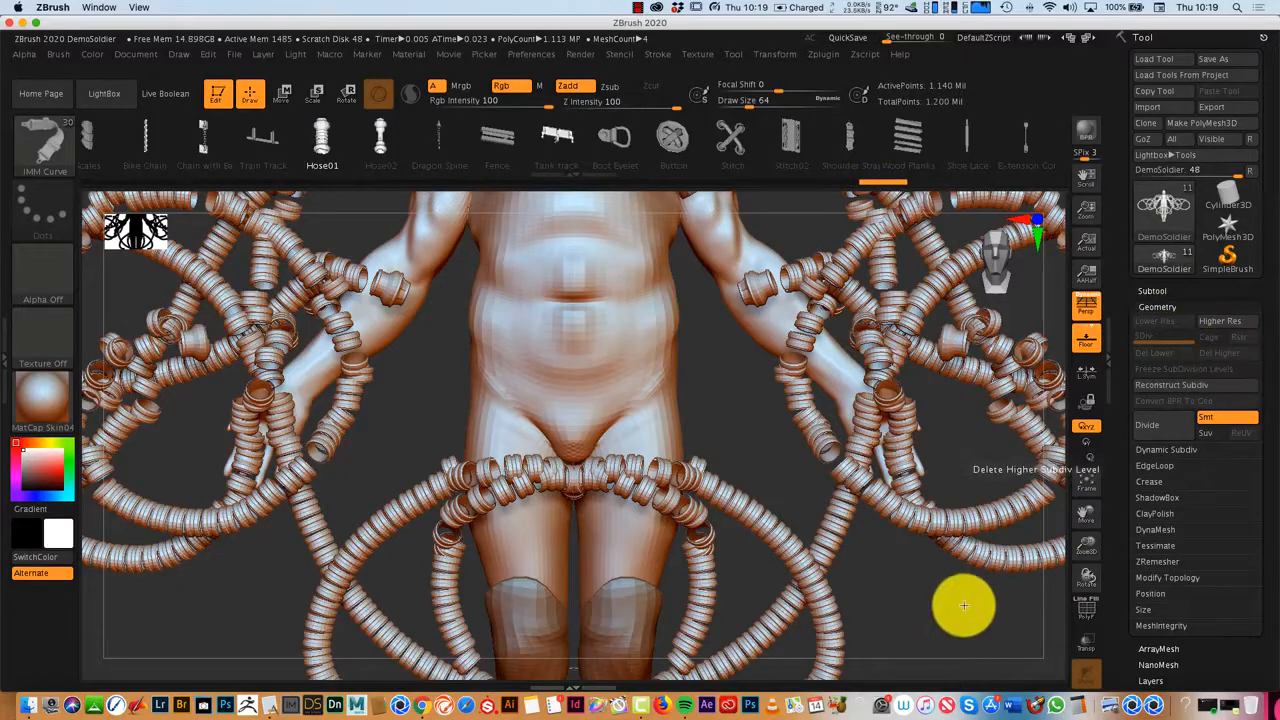
Step: Insert another mirrored Hose01 curve looping between the soldier's waist and hands
mouse_move(960, 606)
mouse_down()
mouse_move(897, 606)
mouse_move(953, 604)
mouse_up()
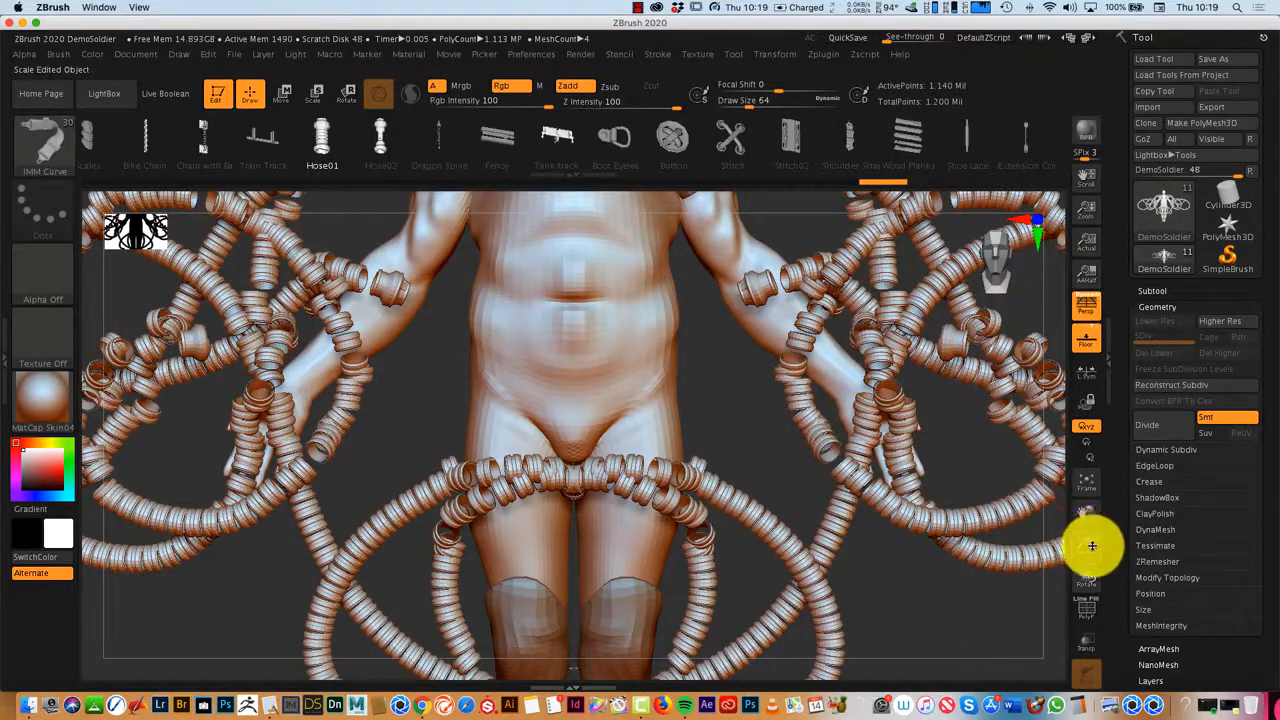
drag(1092, 545, 1081, 495)
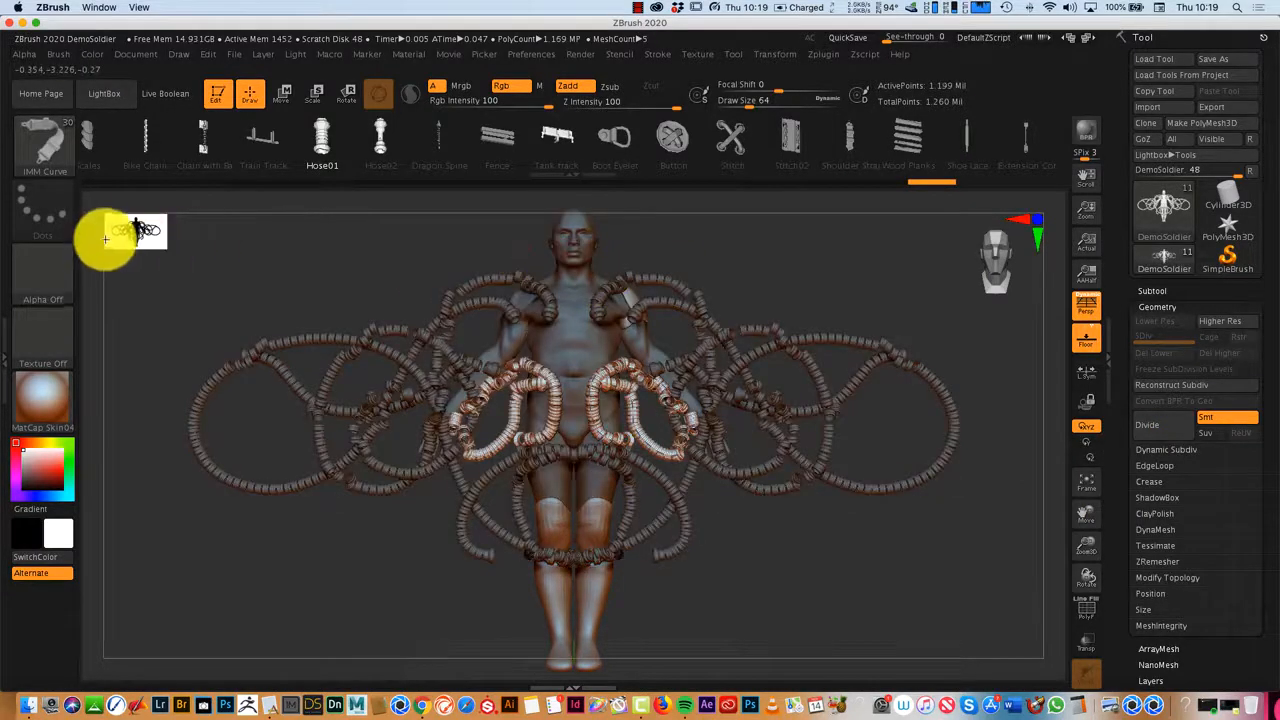
drag(991, 257, 1018, 262)
mouse_move(1022, 262)
mouse_down()
mouse_move(957, 266)
mouse_move(1012, 260)
mouse_move(1001, 265)
mouse_up()
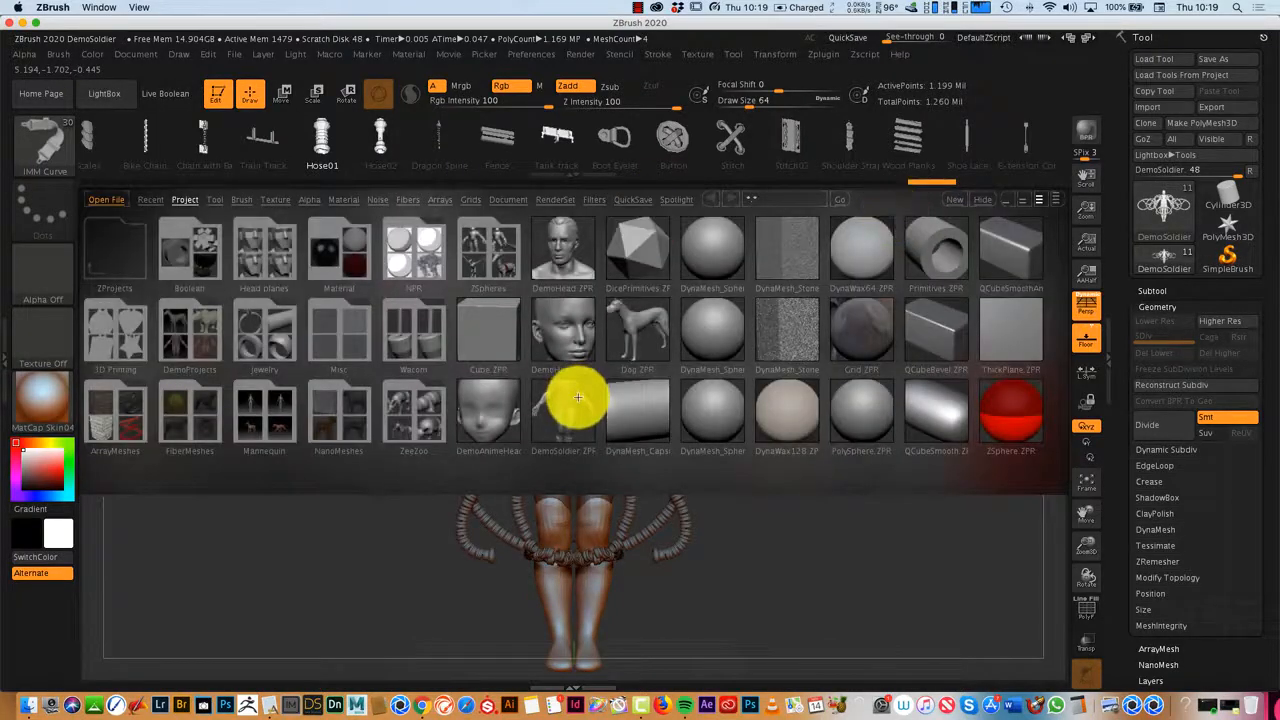
Step: Reload the original DemoSoldier.ZPR project in place of the hose-covered soldier
double_click(577, 400)
click(600, 241)
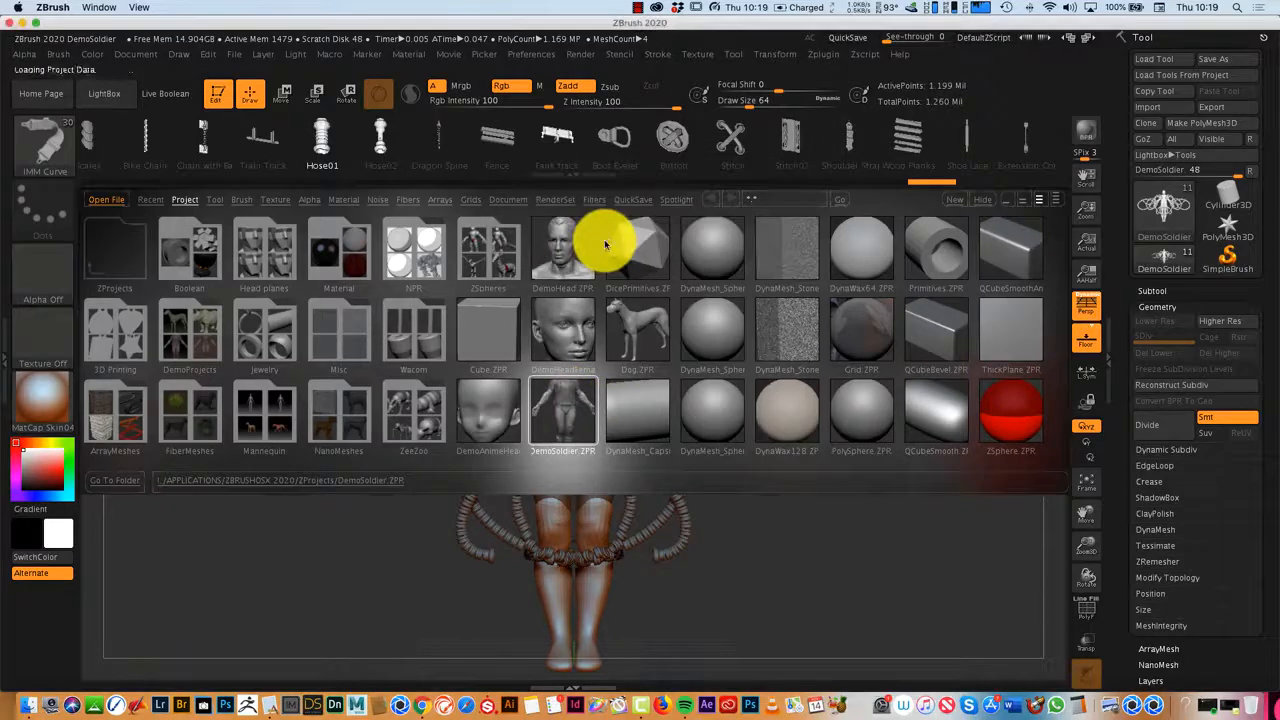
drag(1074, 430, 949, 485)
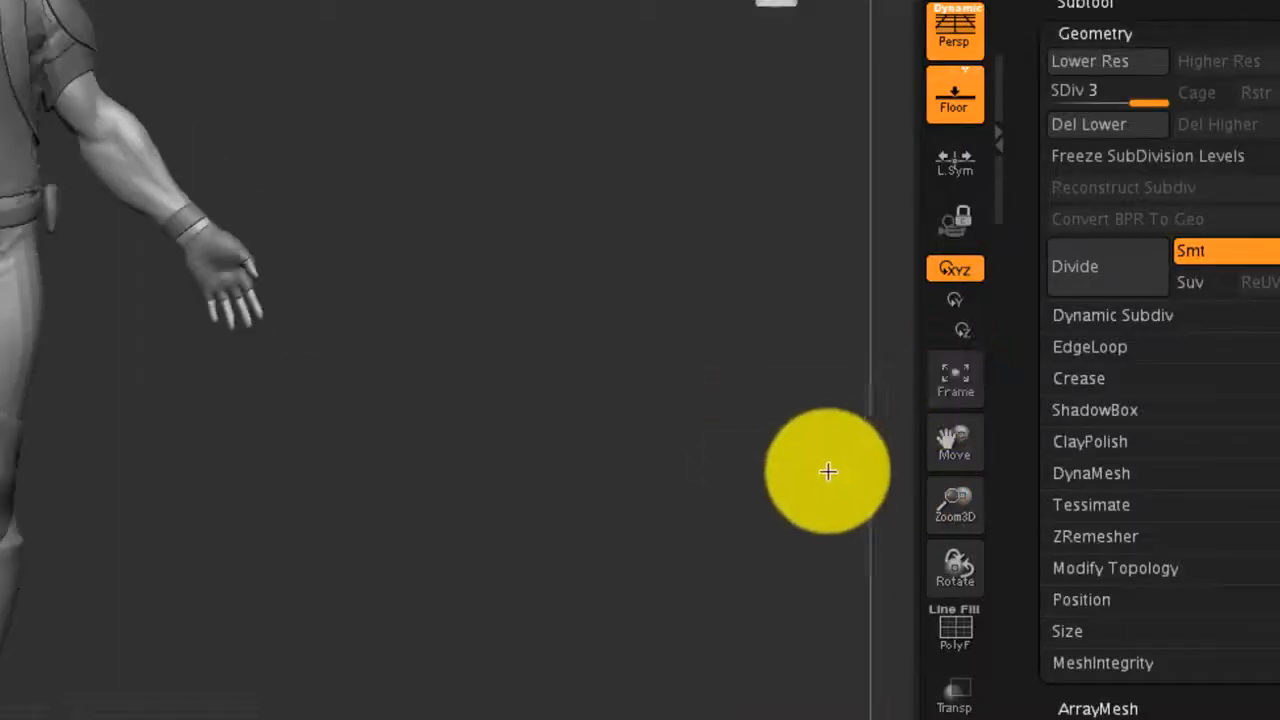
drag(1023, 524, 940, 541)
drag(659, 502, 896, 497)
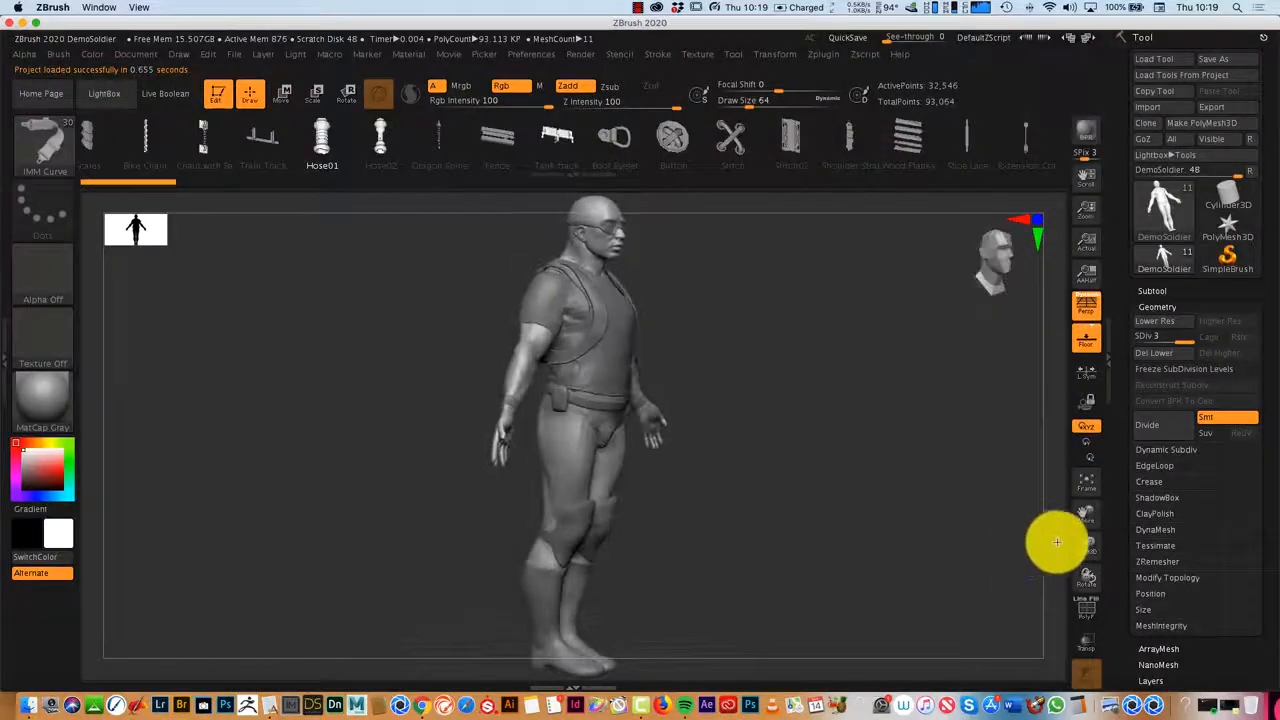
drag(1056, 541, 725, 535)
mouse_move(880, 526)
mouse_down()
mouse_move(786, 554)
mouse_move(875, 551)
mouse_up()
Step: Hide all clothing and gear subtools and make the DemoSoldier body the active subtool
click(1152, 290)
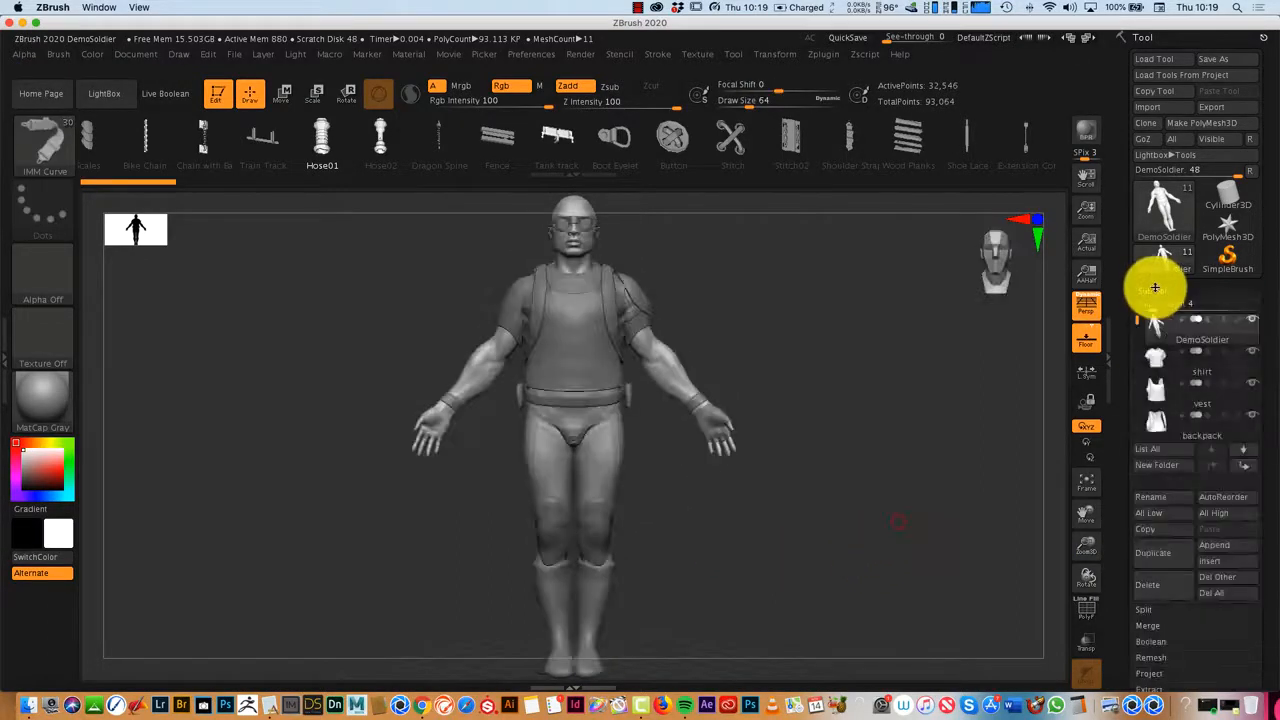
click(1254, 414)
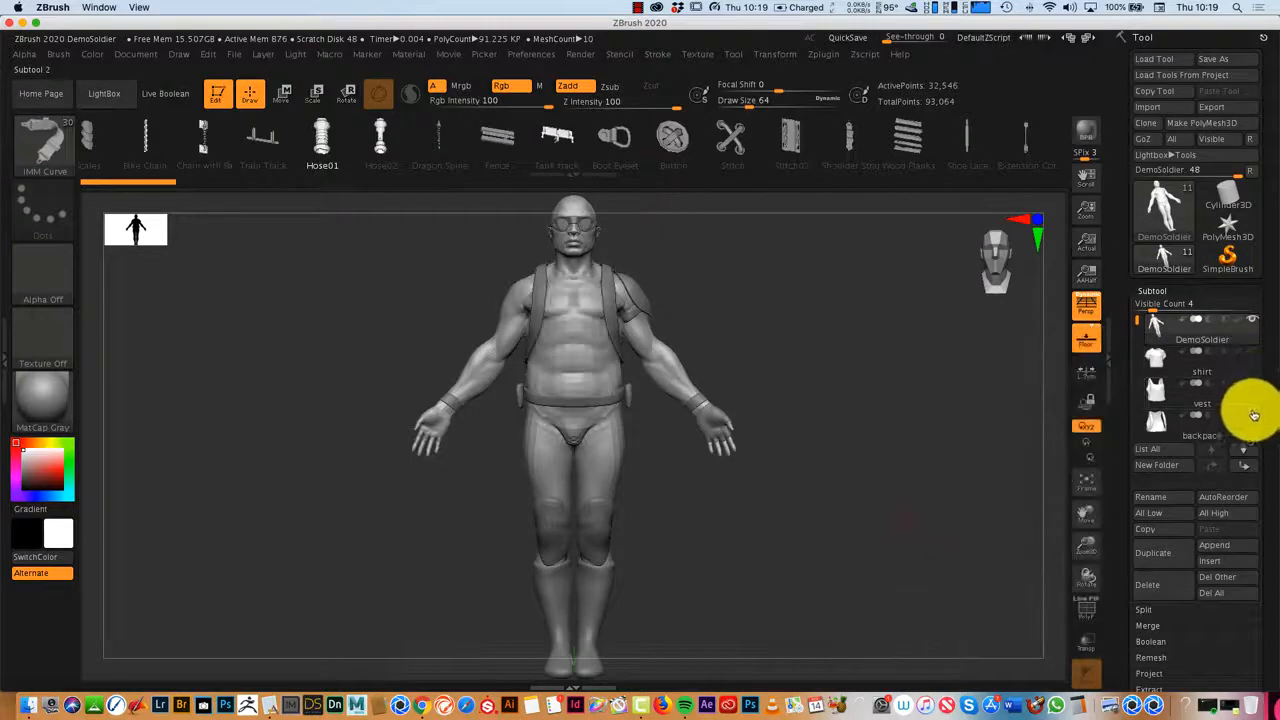
click(1238, 421)
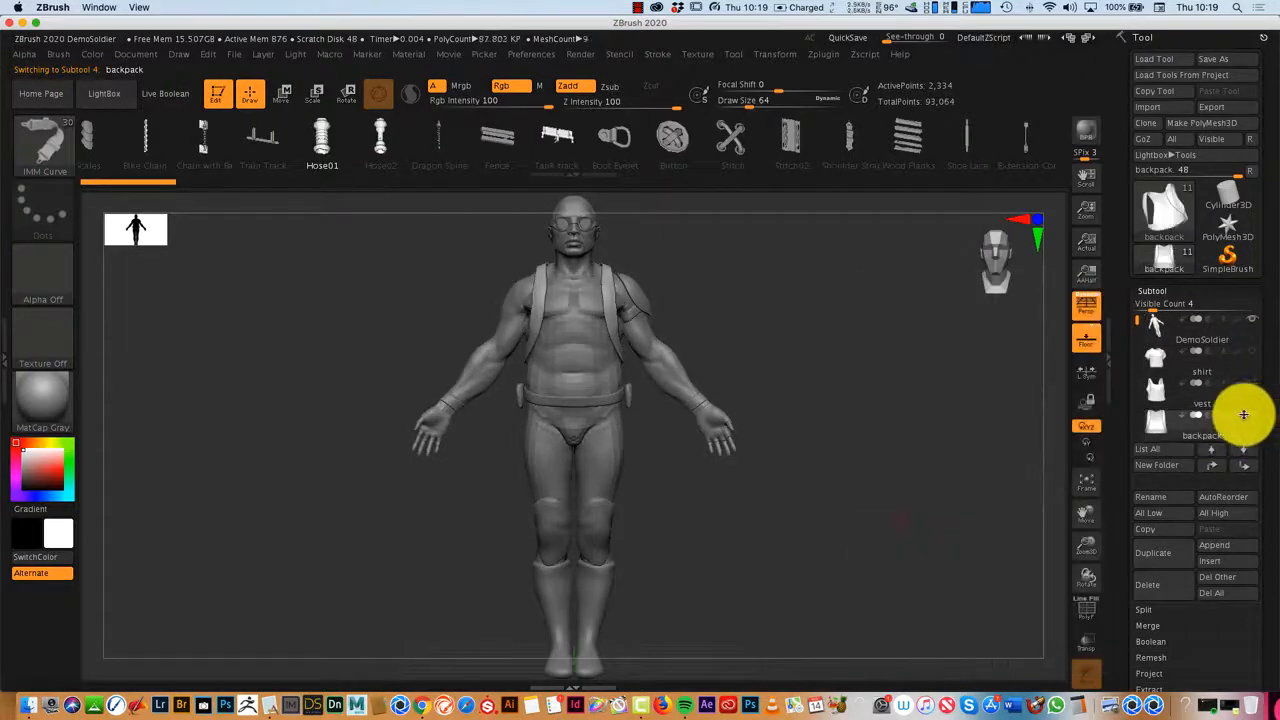
drag(1133, 323, 1137, 351)
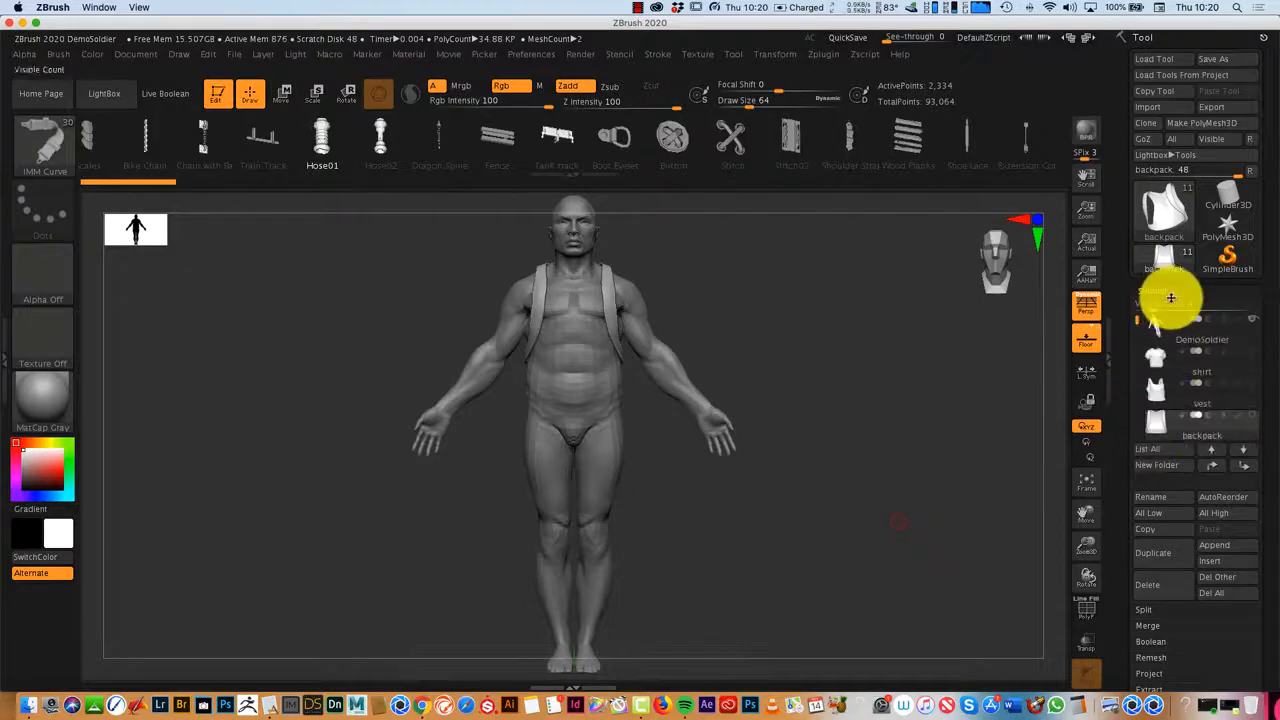
click(1163, 322)
Step: Delete the lower subdivision levels of the DemoSoldier body
drag(886, 489, 866, 572)
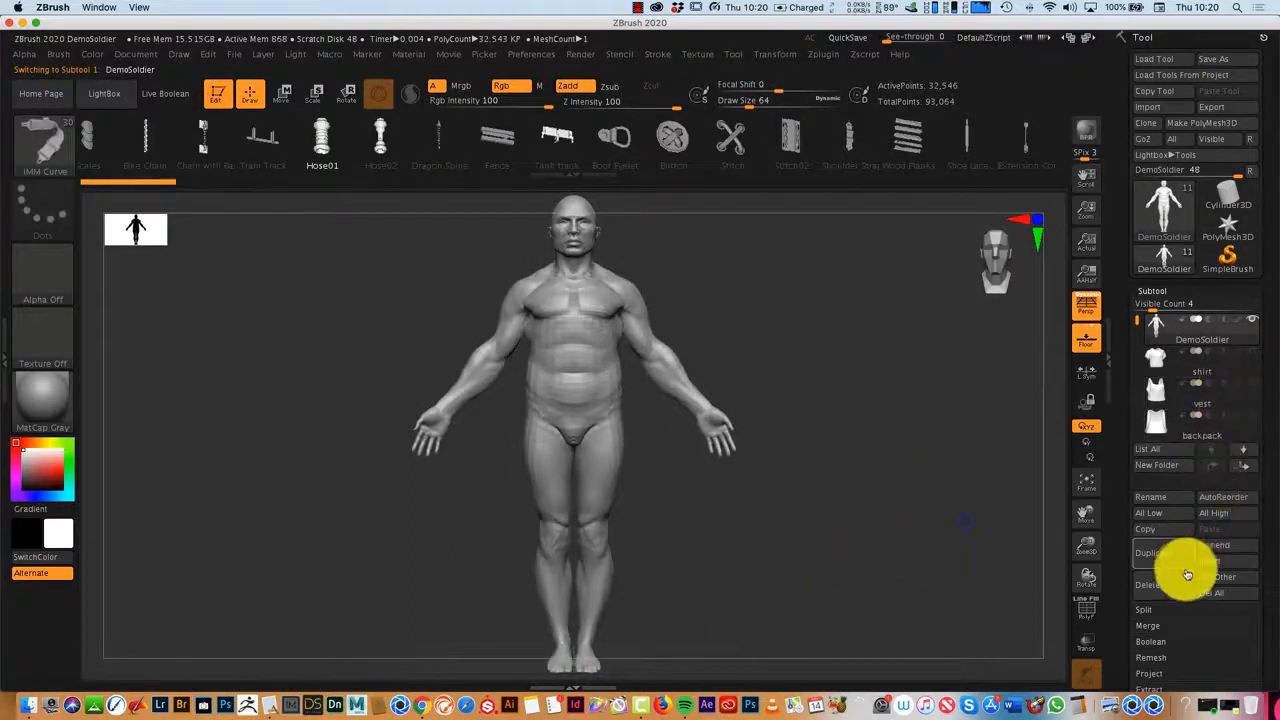
drag(1234, 463, 1266, 430)
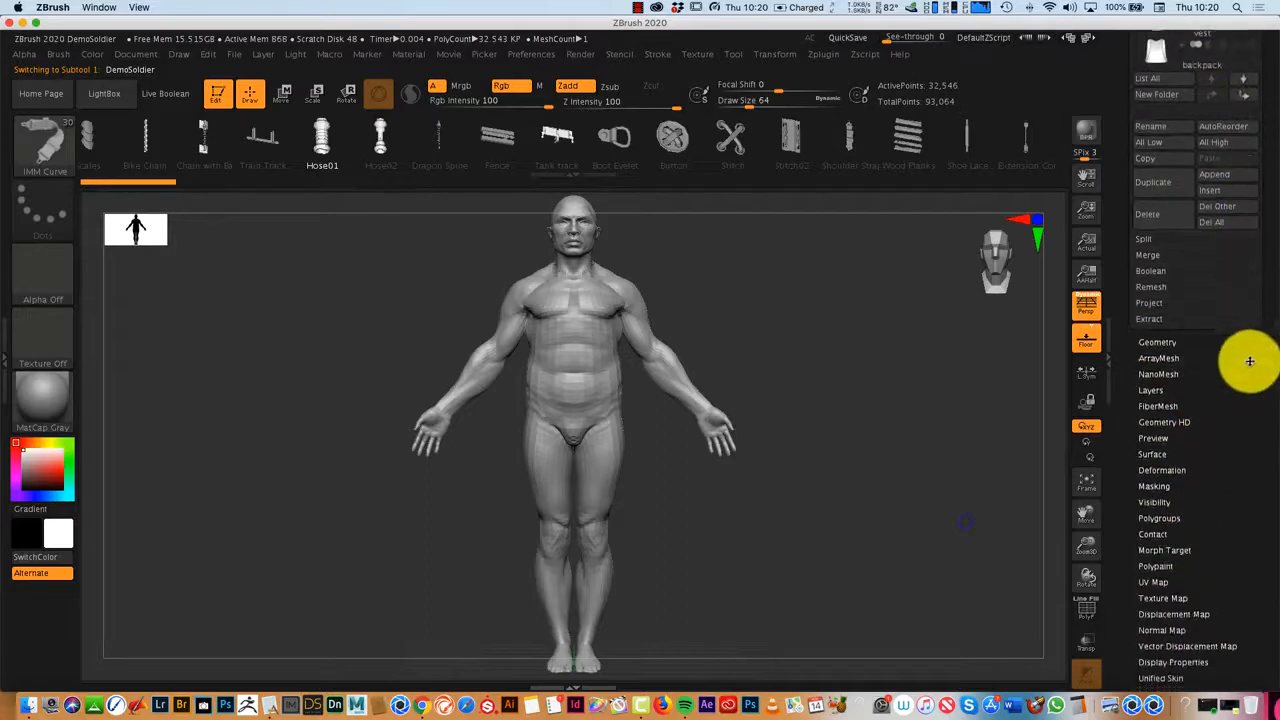
click(1151, 334)
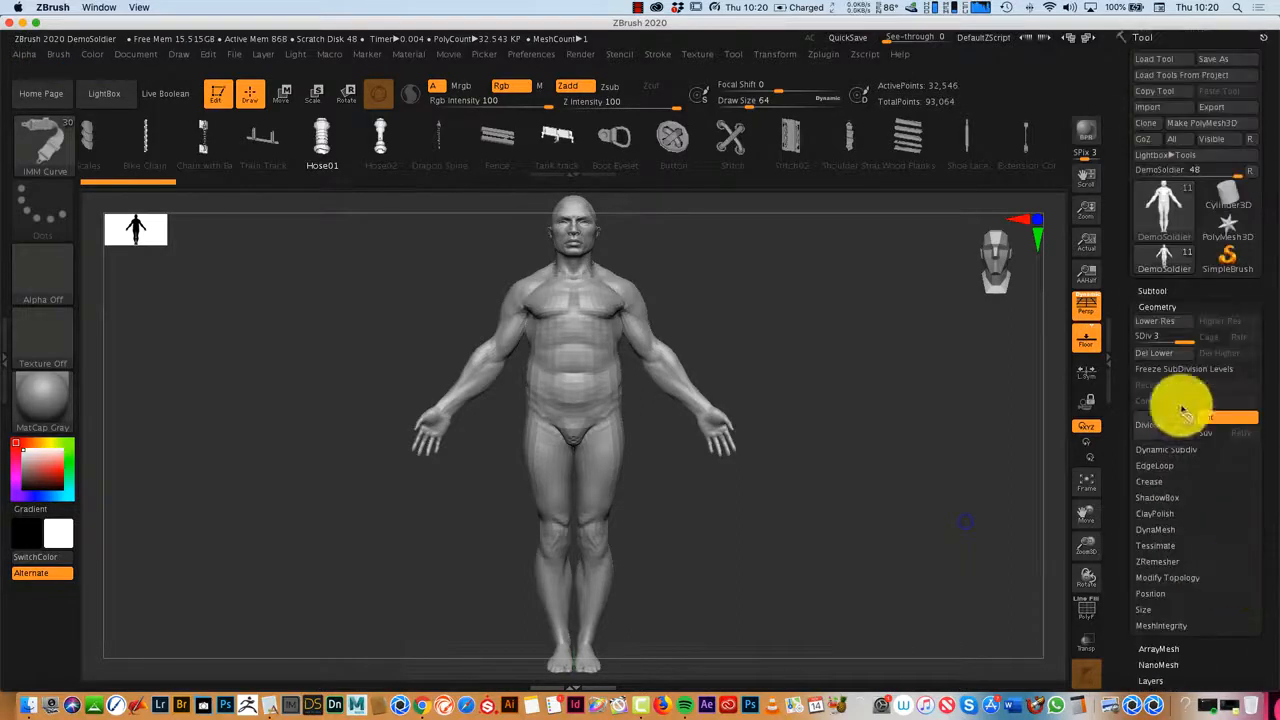
click(1165, 354)
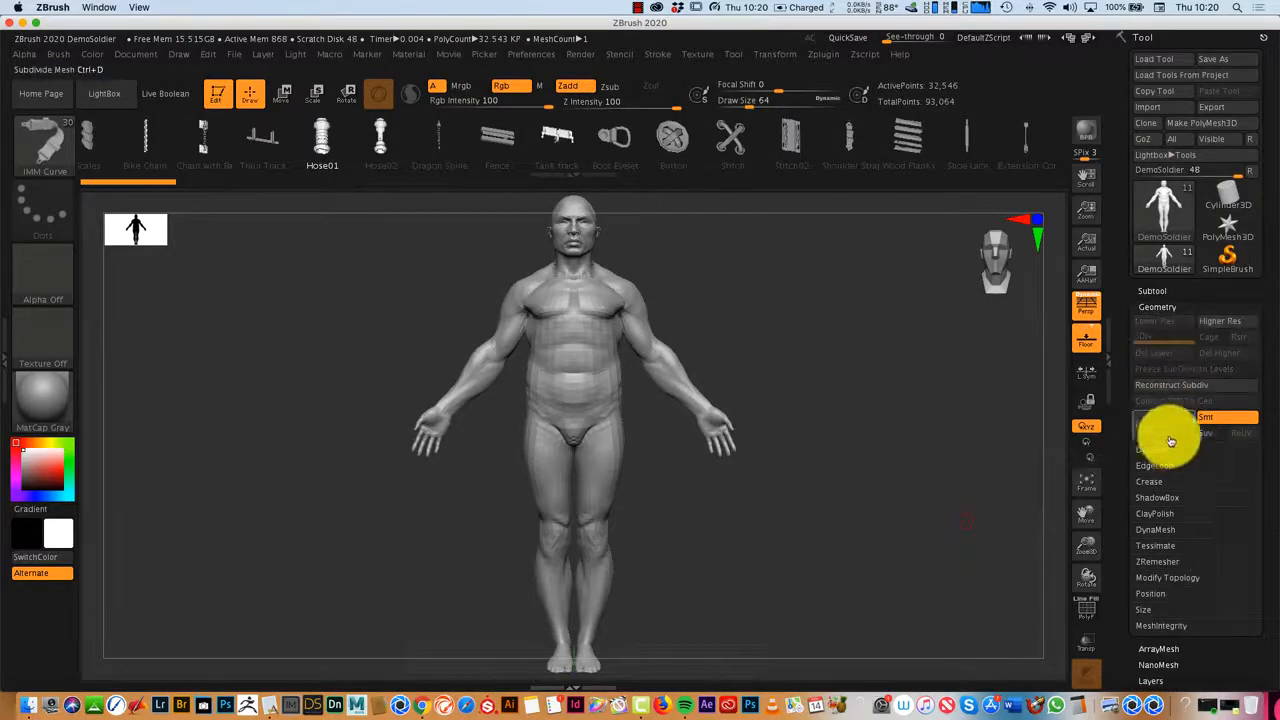
Step: Subdivide the DemoSoldier body twice to level 3, and delete the lower levels again
click(1166, 432)
mouse_move(1040, 482)
mouse_down()
mouse_move(906, 531)
mouse_move(811, 534)
mouse_move(906, 534)
mouse_move(989, 494)
mouse_up()
click(1172, 422)
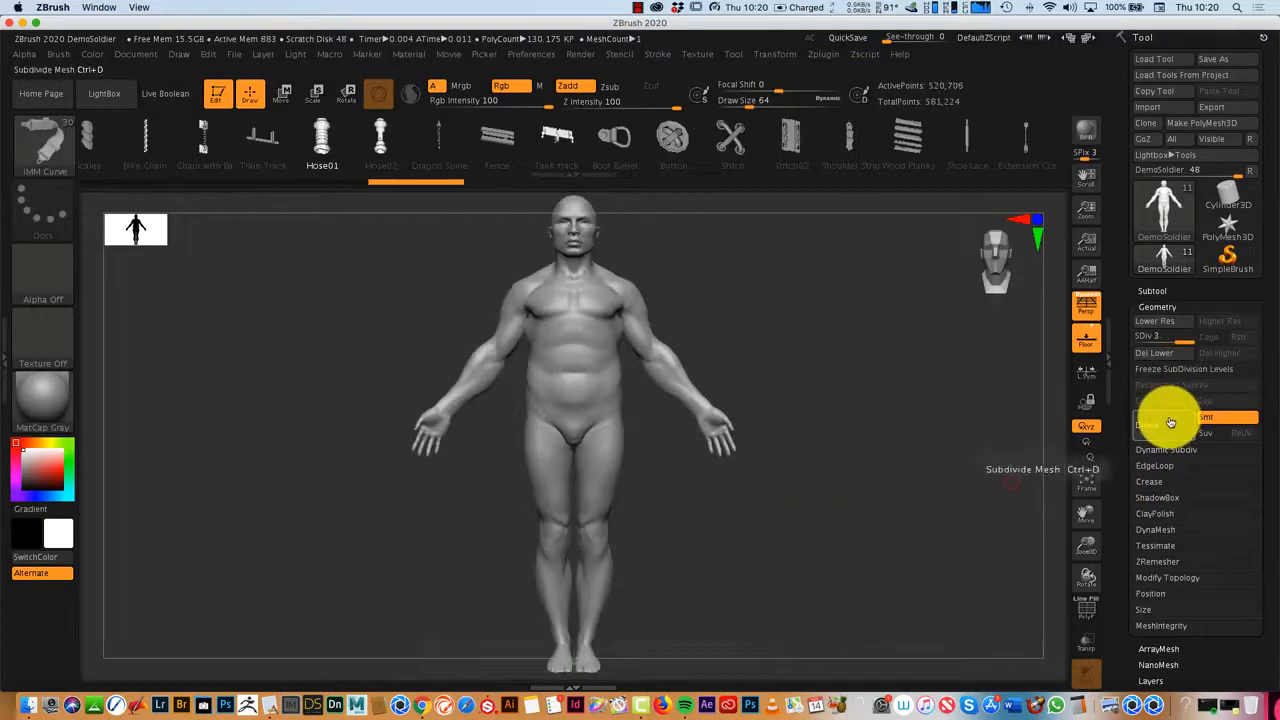
drag(1029, 434, 960, 503)
click(1181, 358)
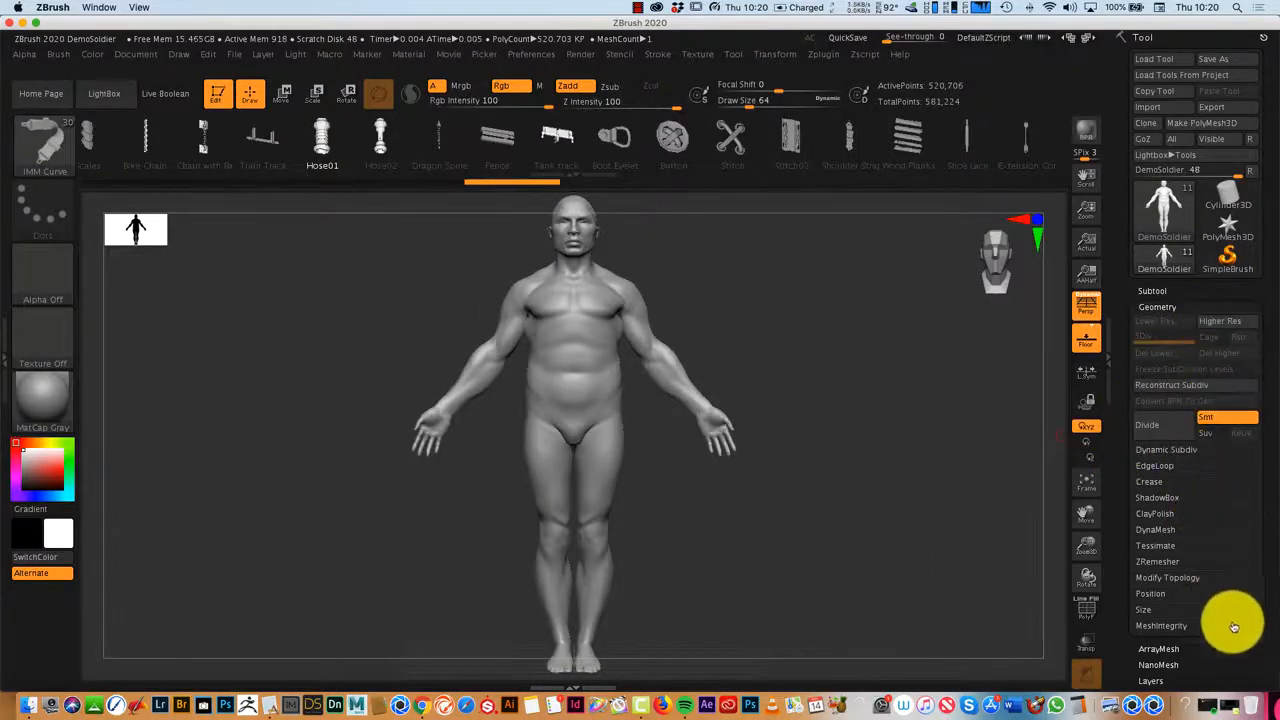
Step: Try to merge the DemoSoldier body down with the shirt subtool below it
click(1152, 290)
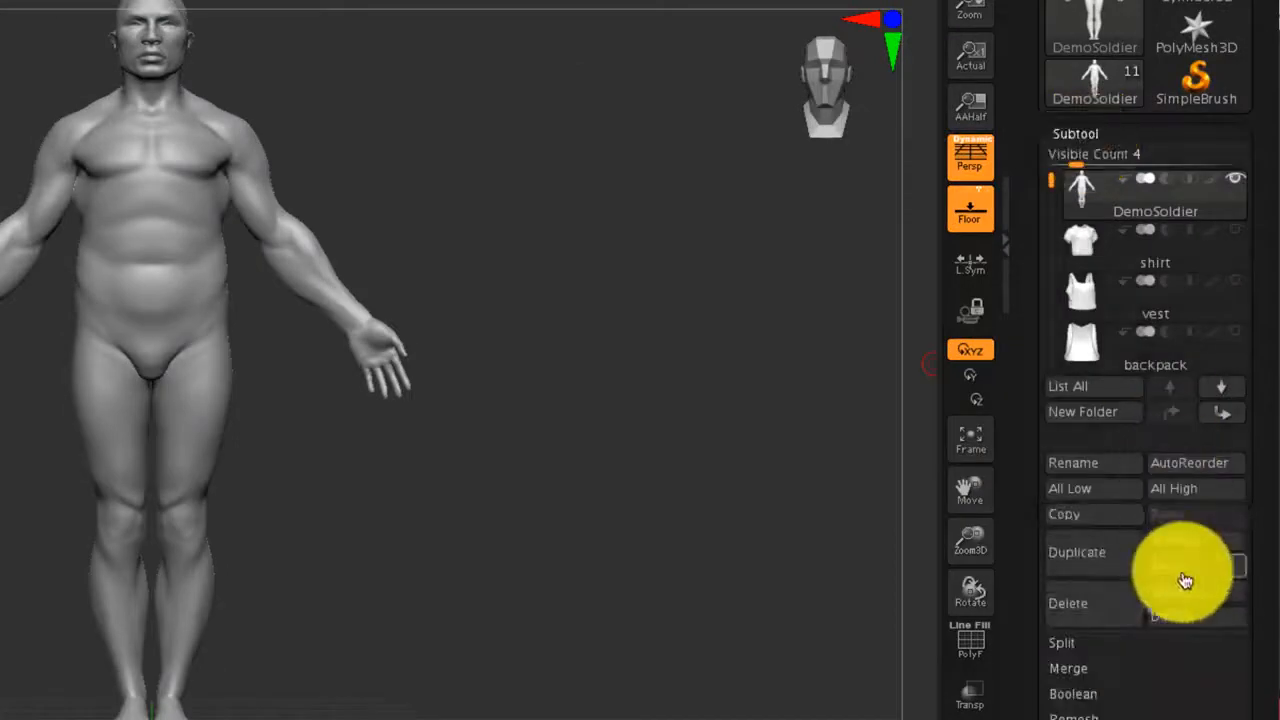
scroll(1237, 480, down, 4)
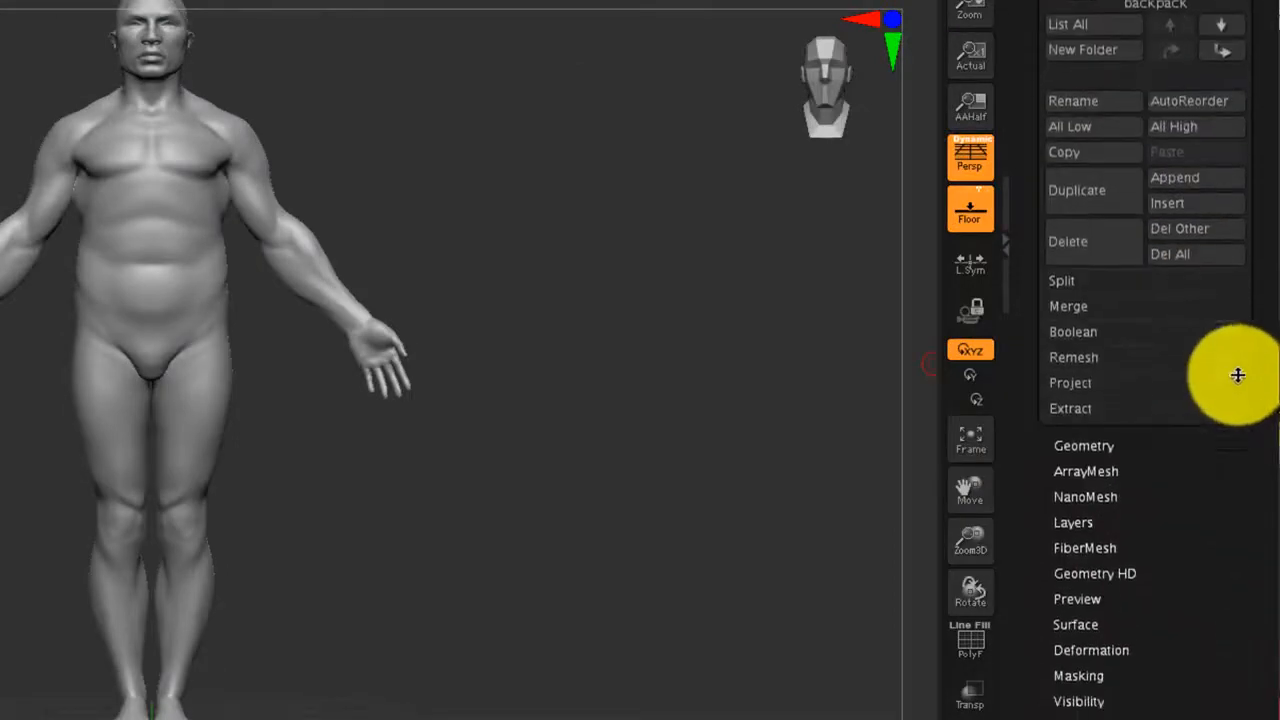
click(1093, 308)
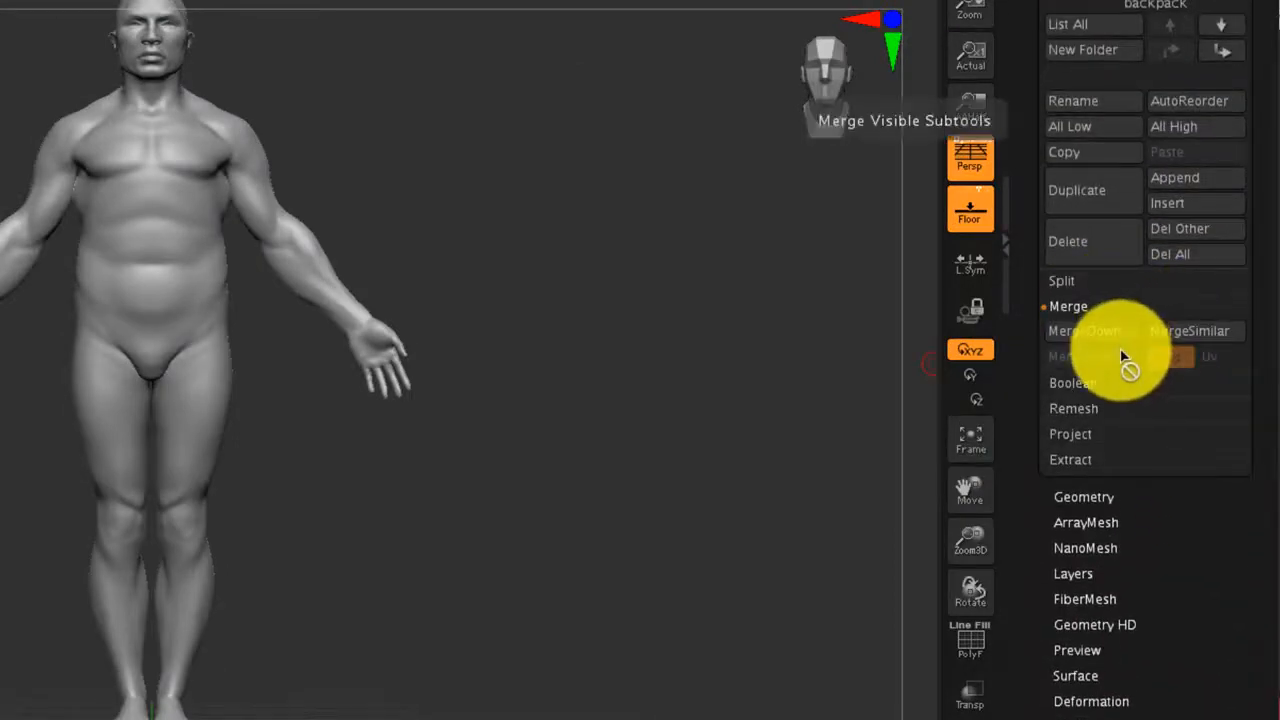
click(1113, 340)
click(868, 376)
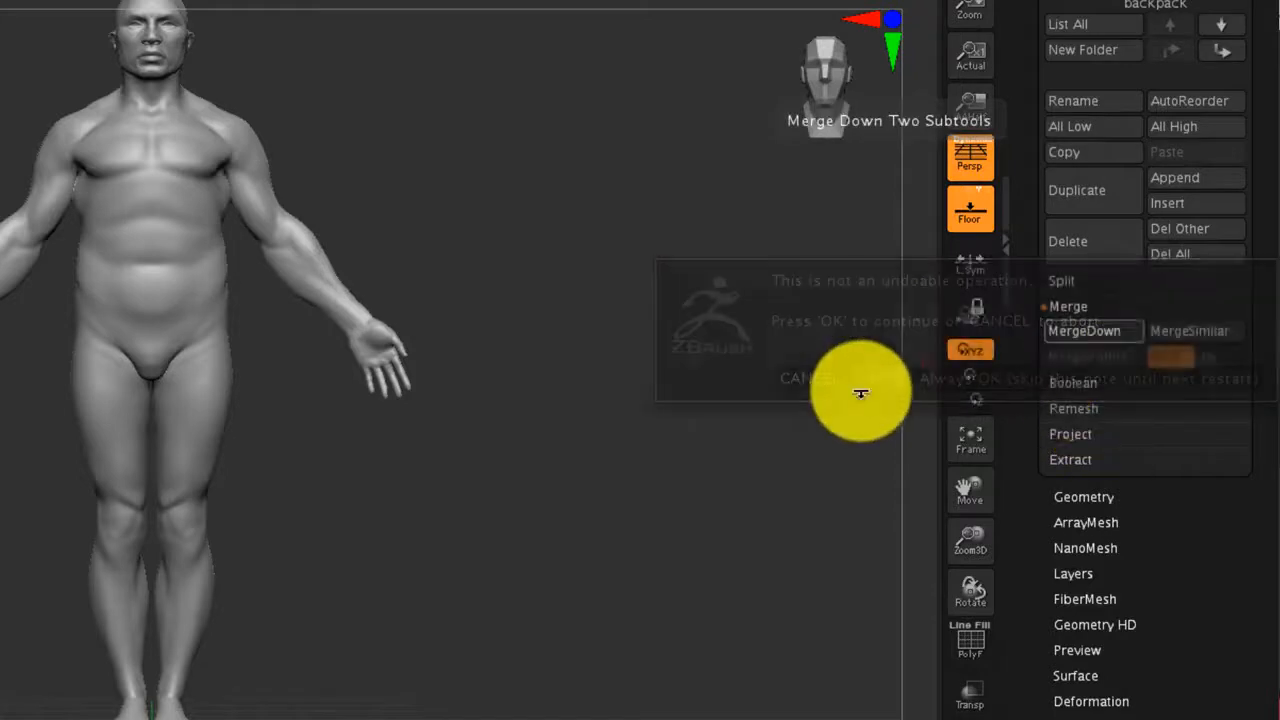
Step: Delete the shoulderGuard subtool and choose Always OK to skip the deletion warning until the next restart
mouse_move(771, 466)
mouse_down()
mouse_move(551, 466)
mouse_move(780, 474)
mouse_up()
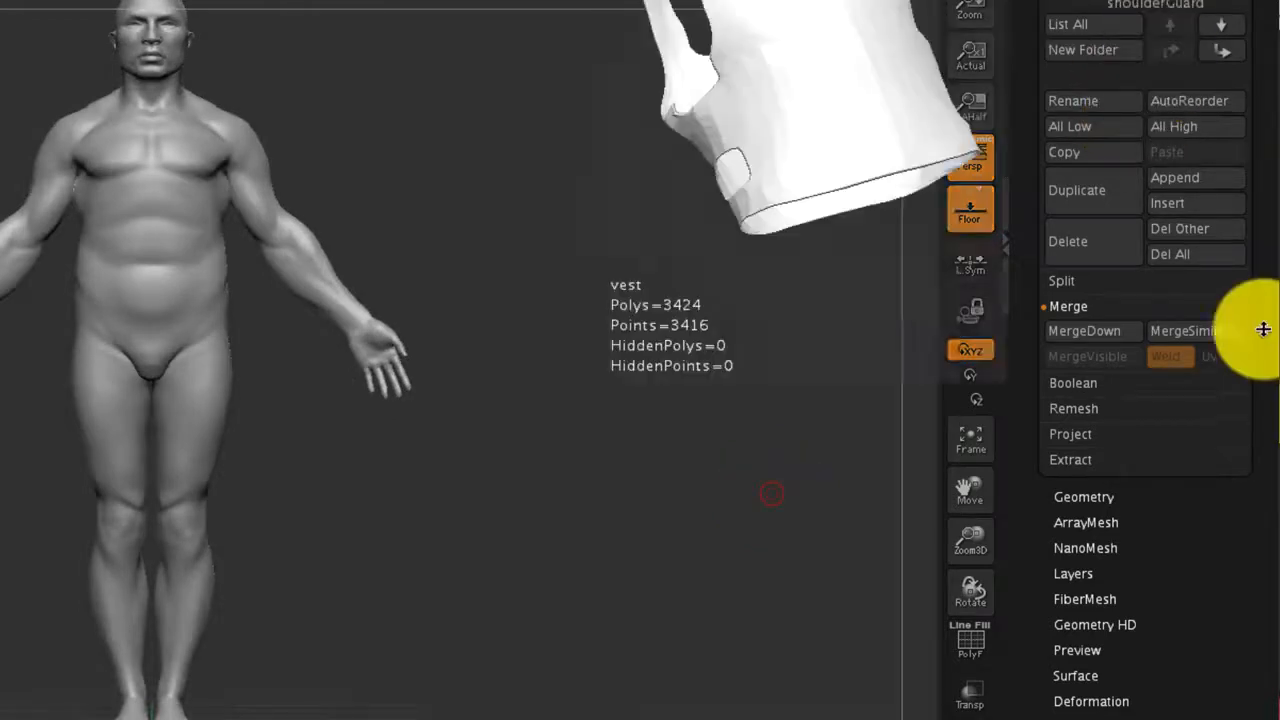
drag(1259, 325, 1242, 494)
click(1222, 368)
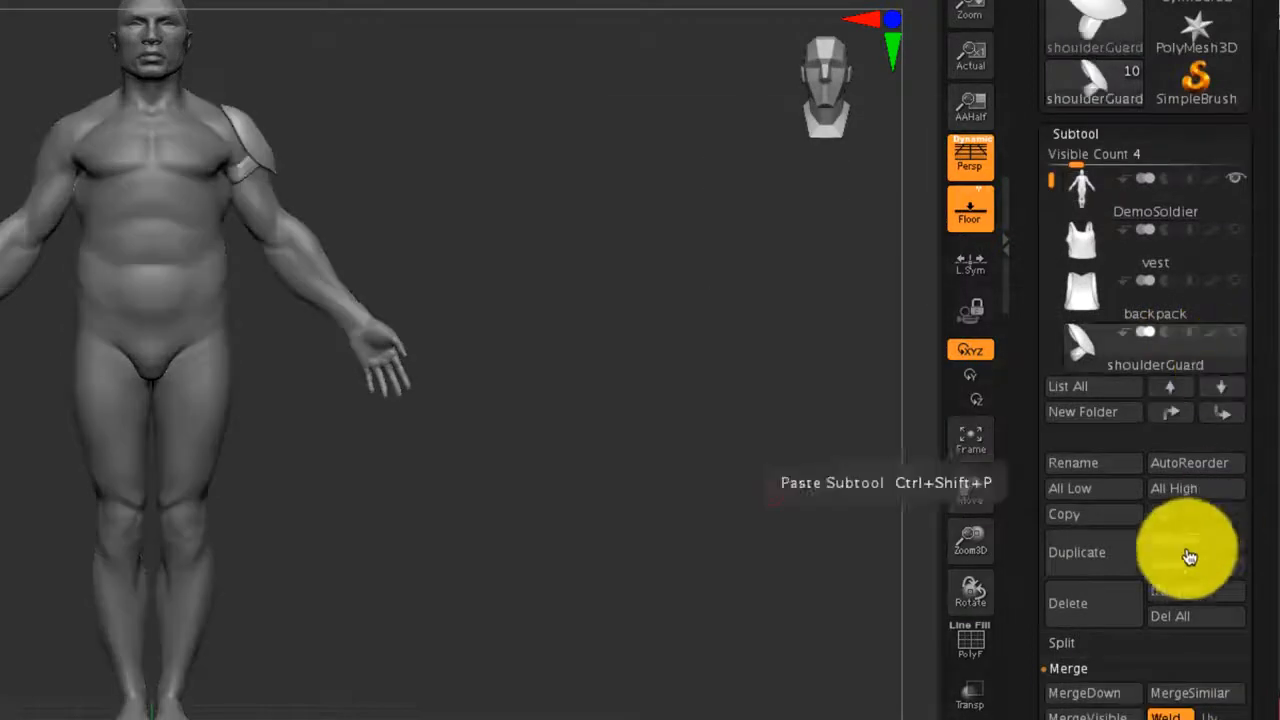
click(1106, 608)
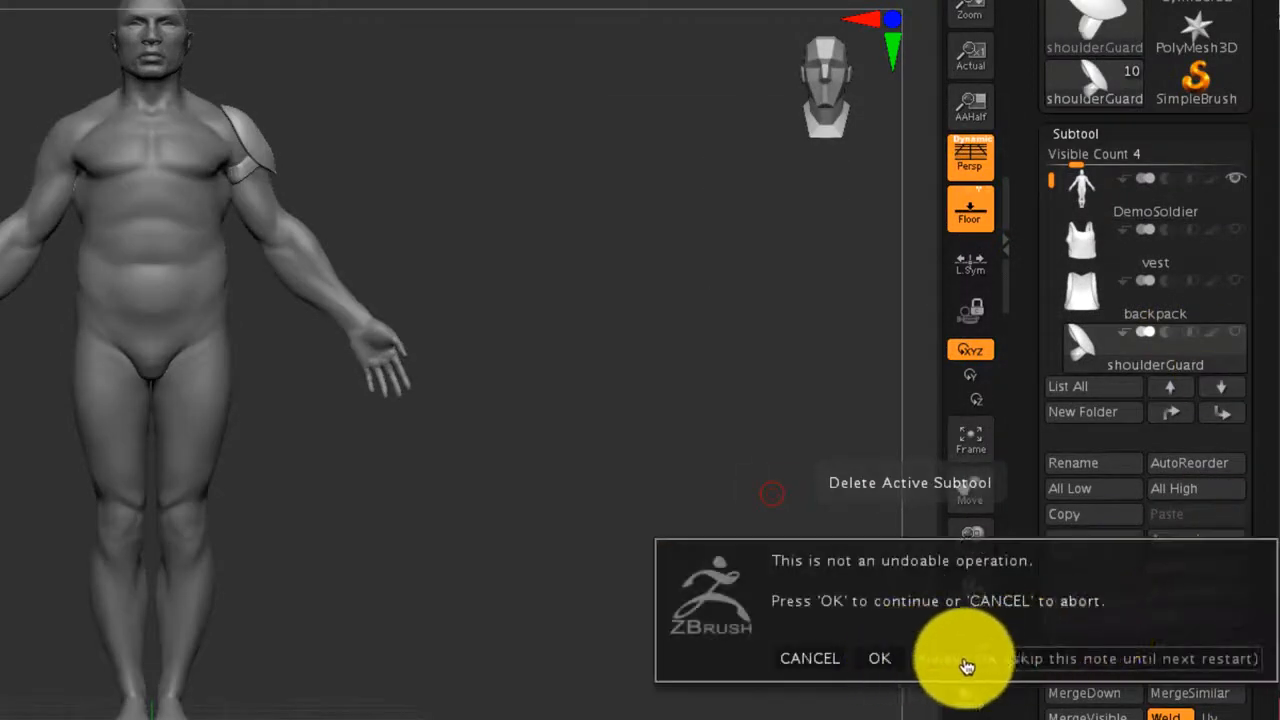
click(968, 666)
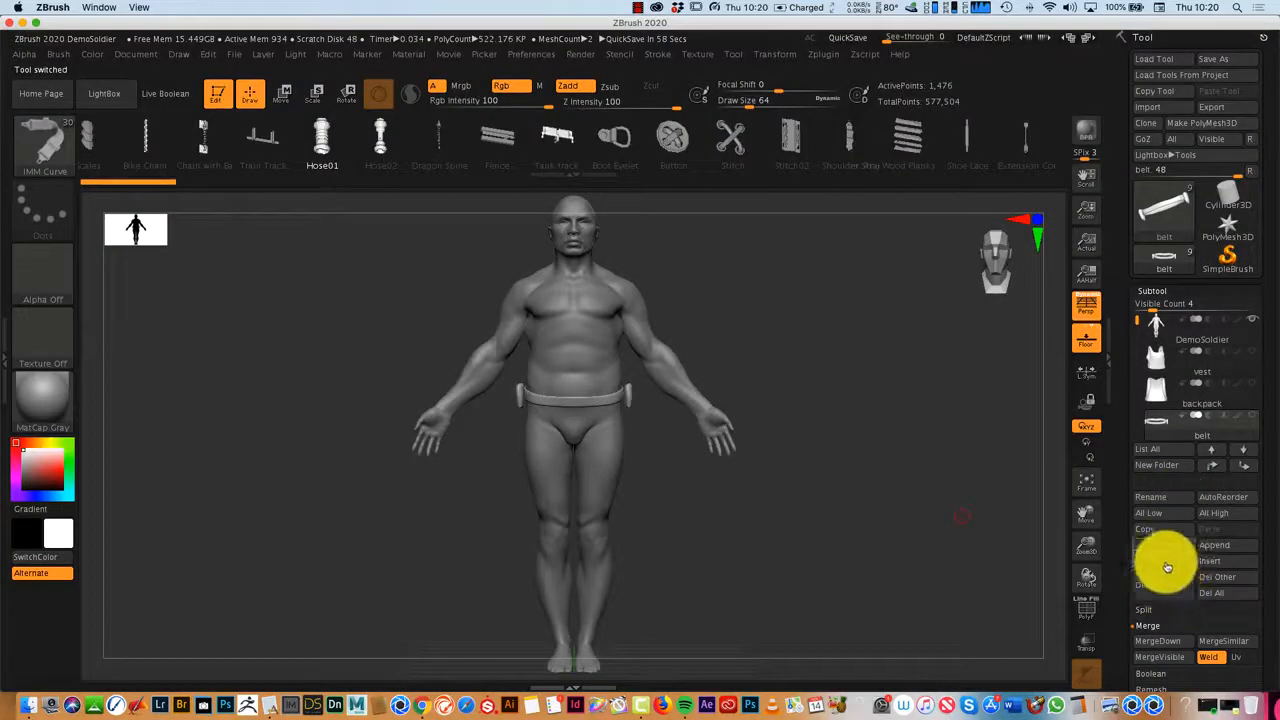
Step: Delete the belt, wristBands, vest and all other remaining gear subtools, leaving only the DemoSoldier body
click(1170, 590)
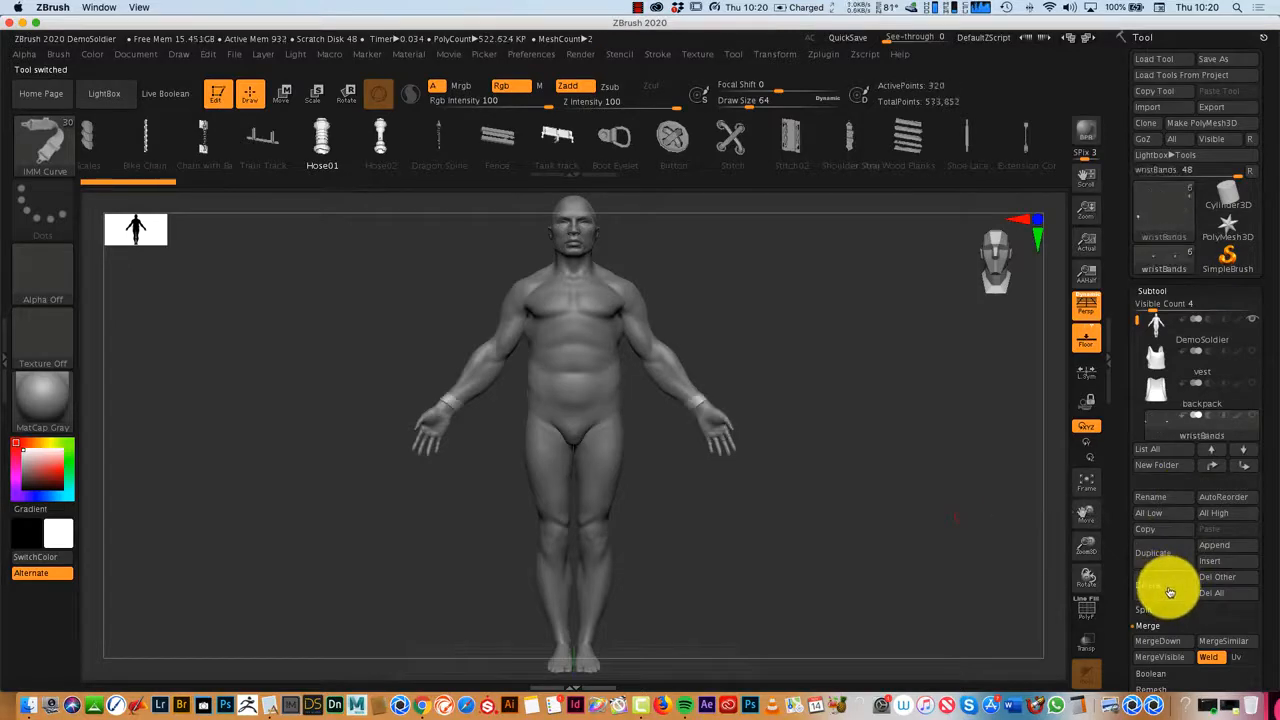
click(1170, 590)
click(1170, 590)
click(1170, 590)
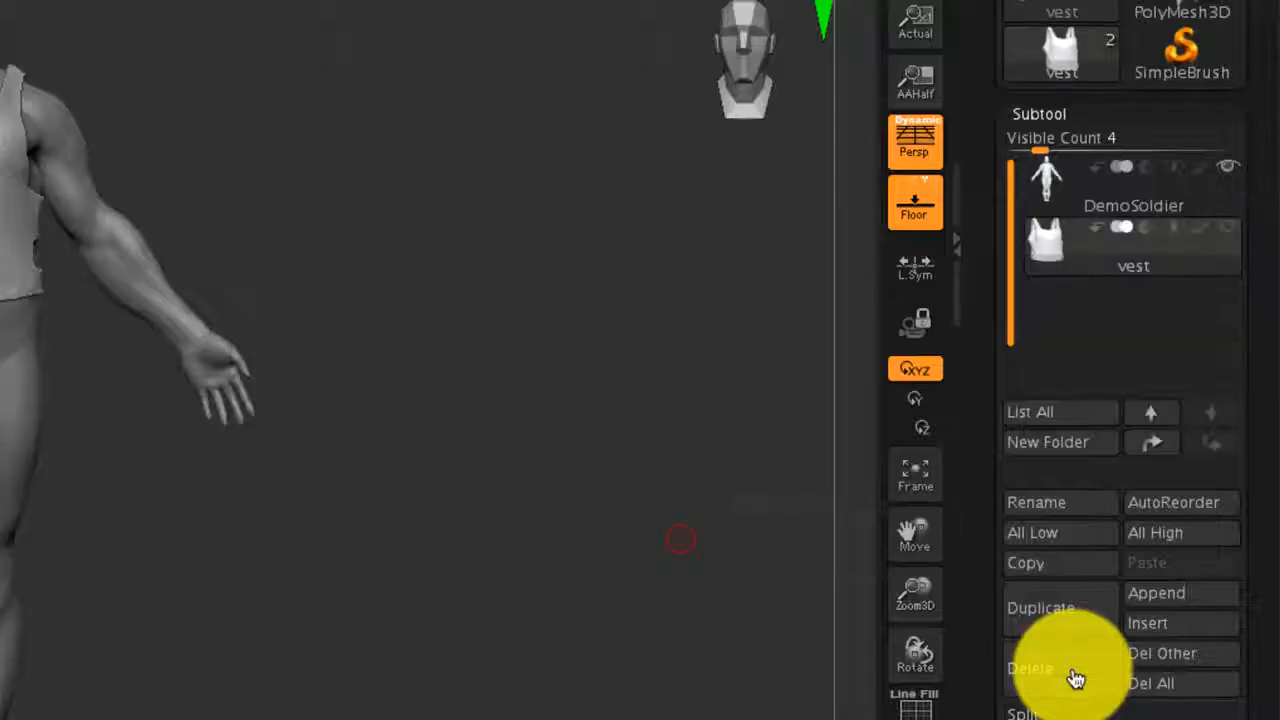
click(1073, 676)
mouse_move(783, 520)
mouse_down()
mouse_move(866, 531)
mouse_move(797, 429)
mouse_move(880, 423)
mouse_up()
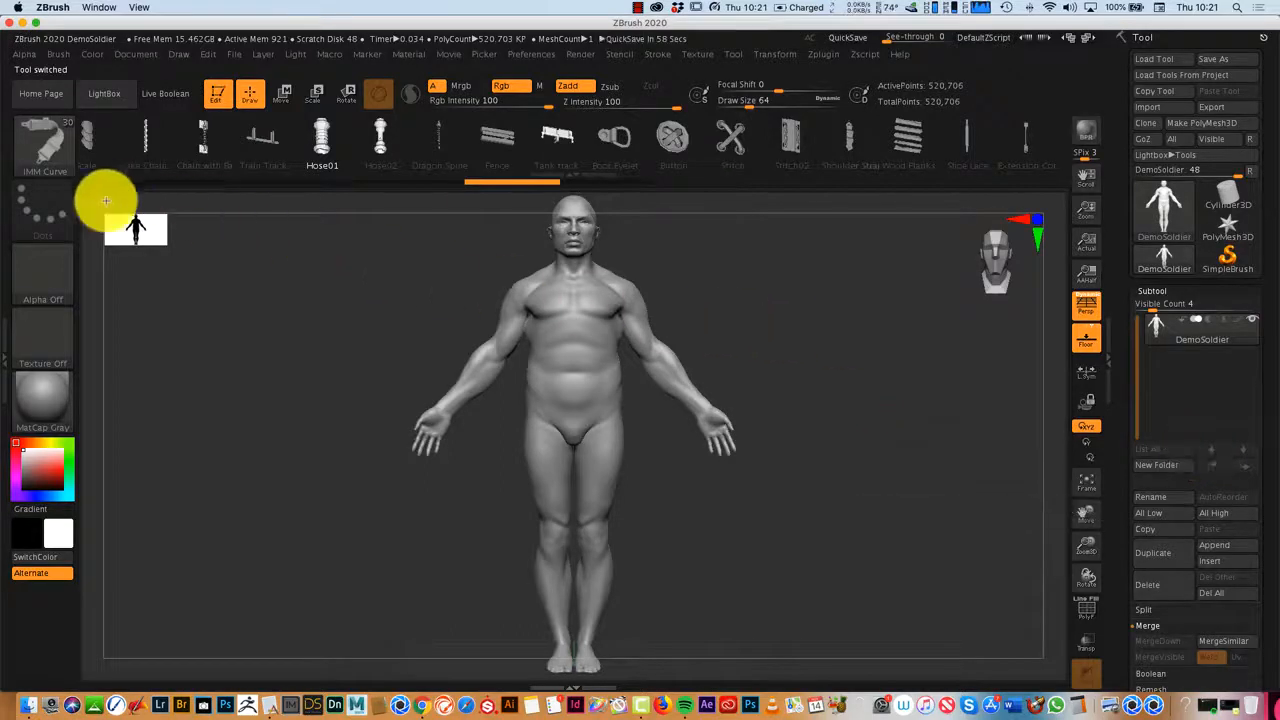
mouse_move(831, 483)
mouse_down()
mouse_move(777, 511)
mouse_move(838, 538)
mouse_move(851, 503)
mouse_move(840, 441)
mouse_move(840, 509)
mouse_move(838, 492)
mouse_up()
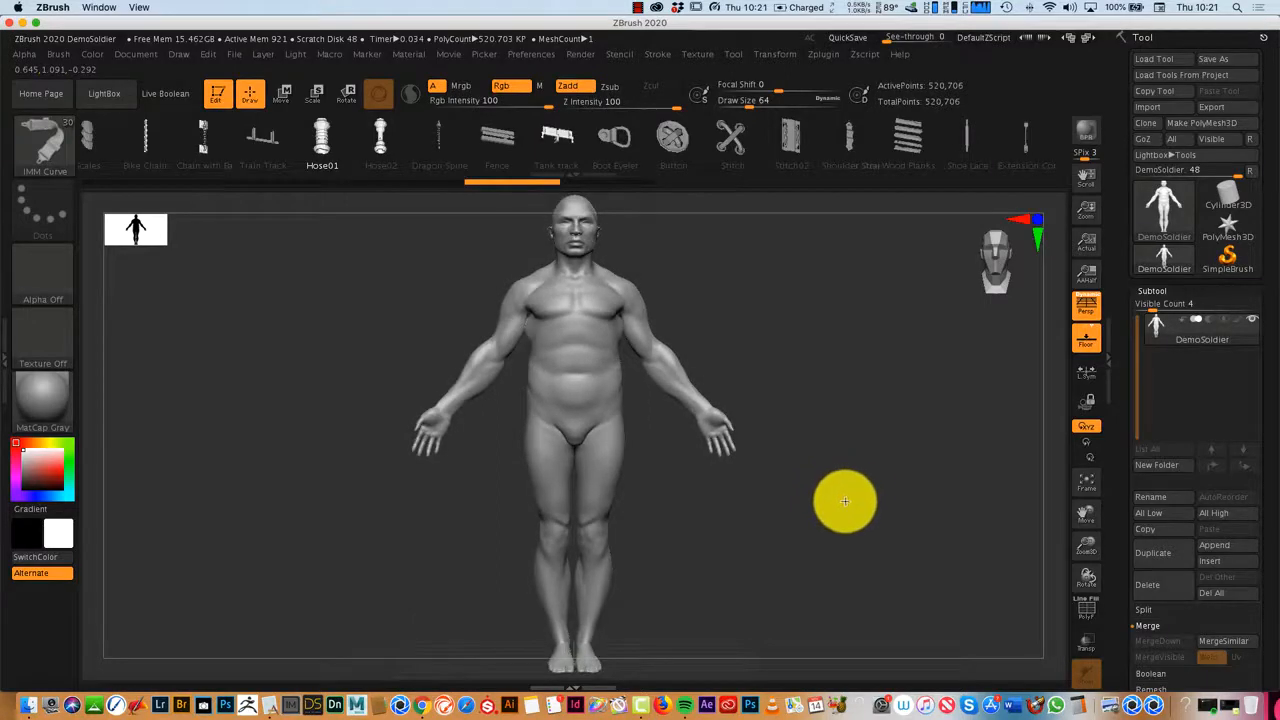
Step: Scrub the body's undo history forward to its last state and back to the bare body without the merged shirt
mouse_move(841, 514)
mouse_down()
mouse_move(809, 509)
mouse_move(851, 509)
mouse_up()
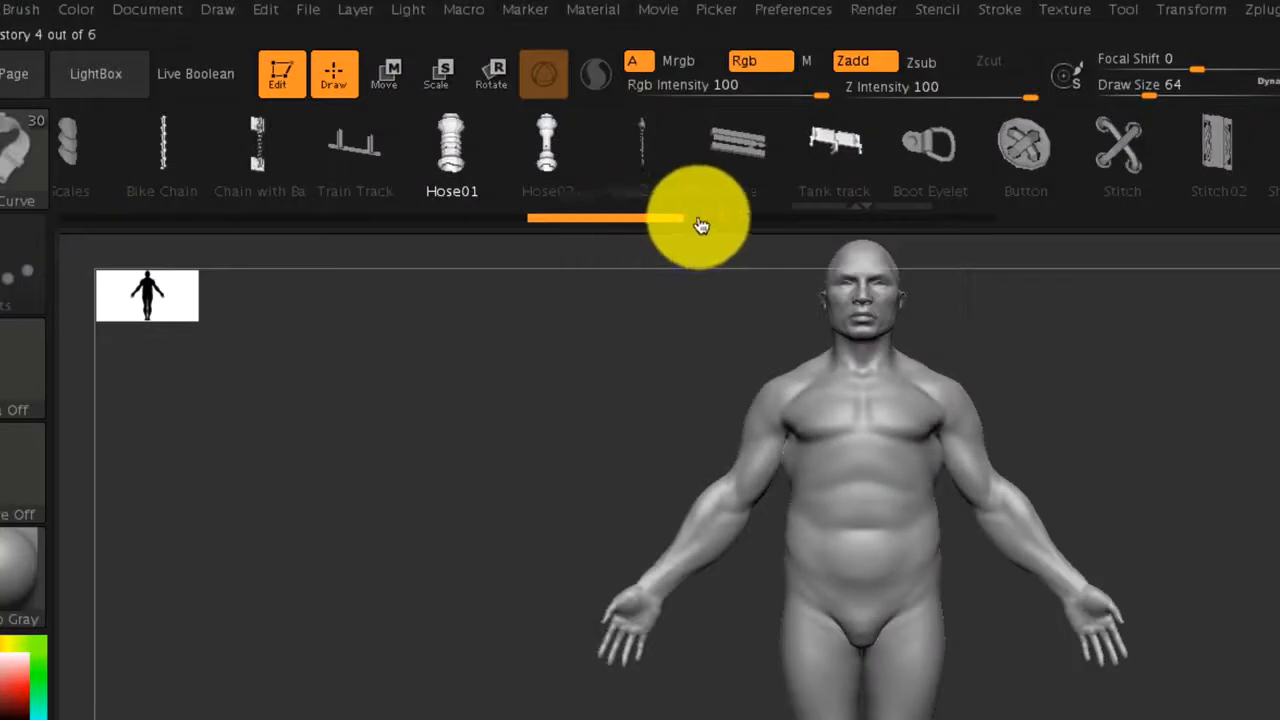
drag(771, 222, 1250, 432)
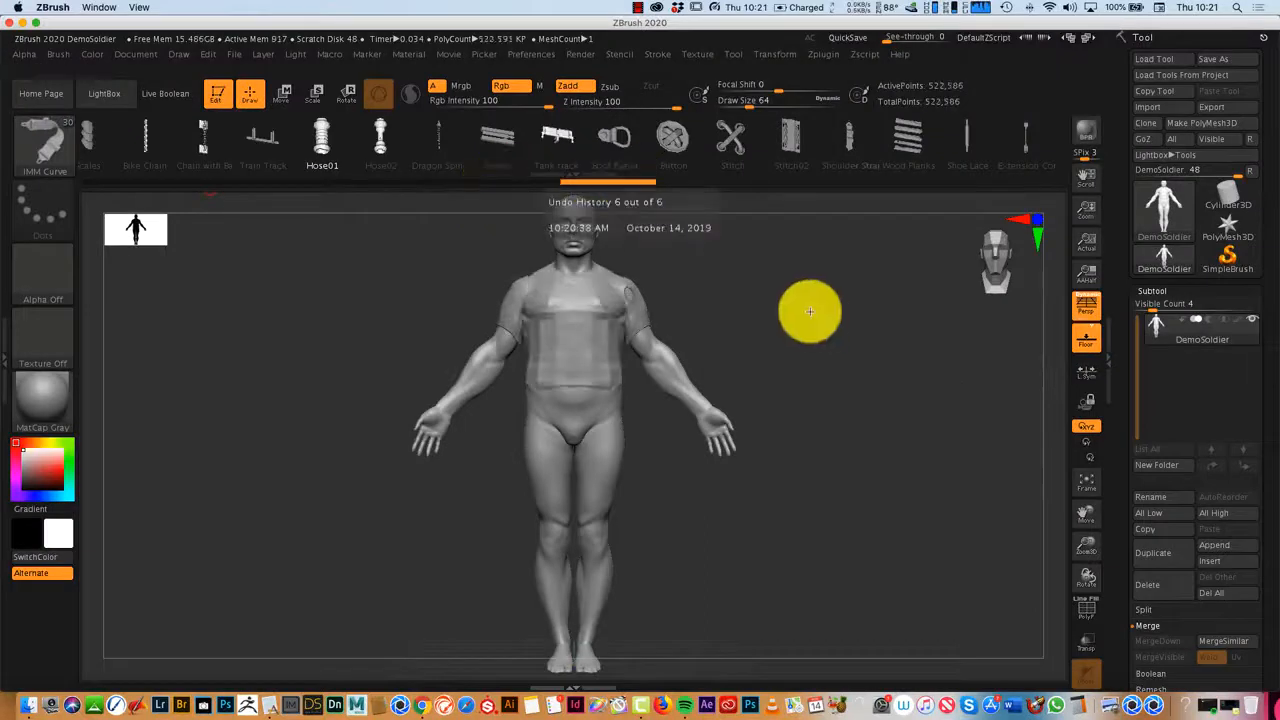
drag(591, 183, 540, 178)
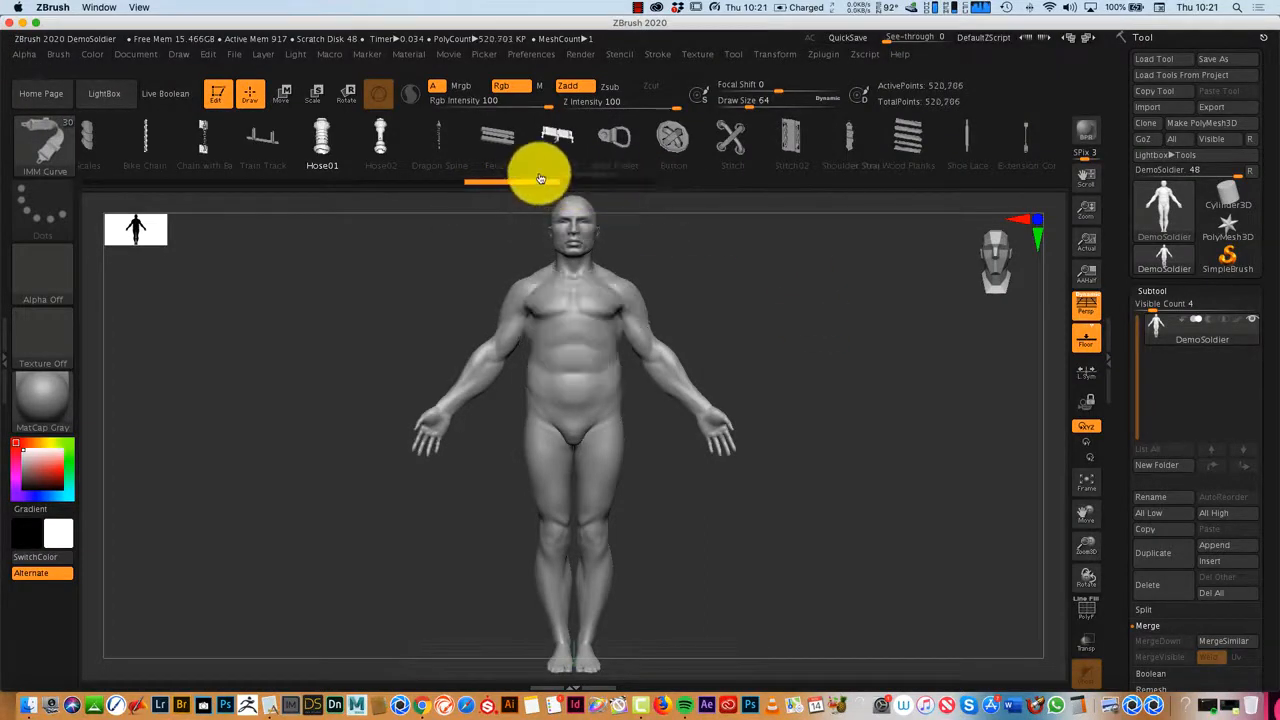
mouse_move(897, 443)
mouse_down()
mouse_move(826, 471)
mouse_move(906, 466)
mouse_up()
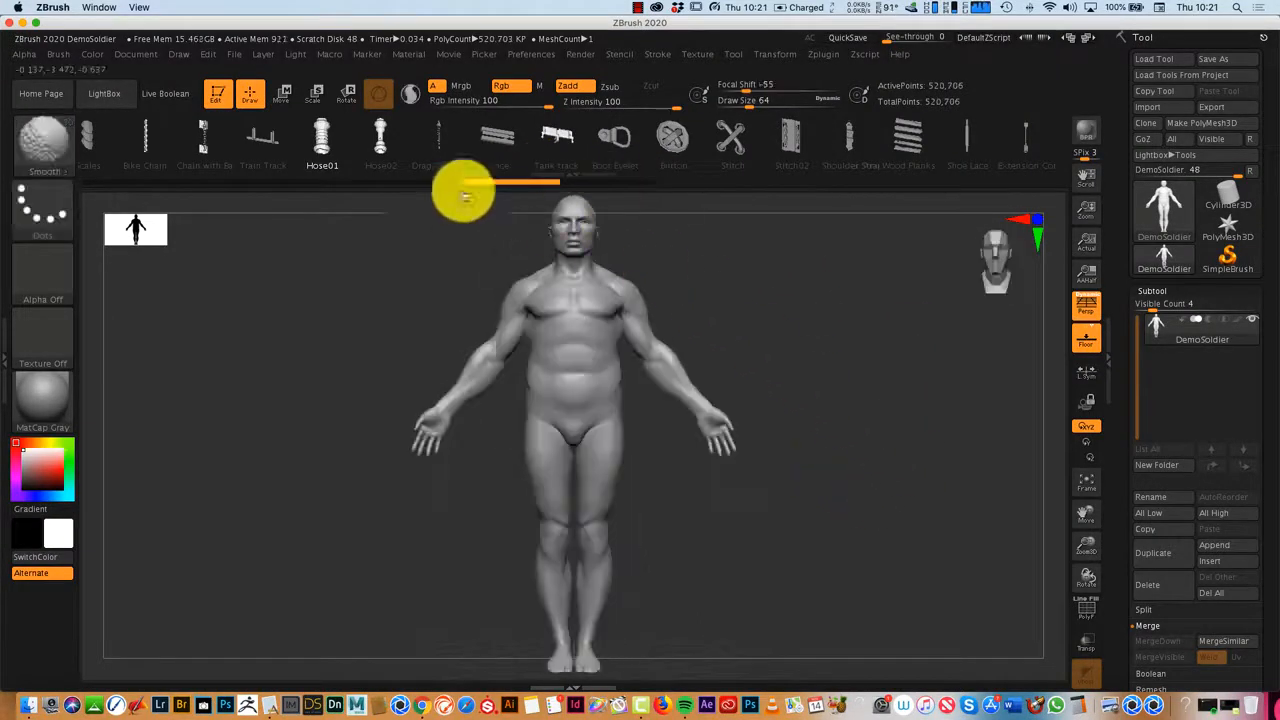
Step: Sculpt symmetrical muscle strokes over the chest, ribs and abdomen with the ClayBuildup brush
click(56, 146)
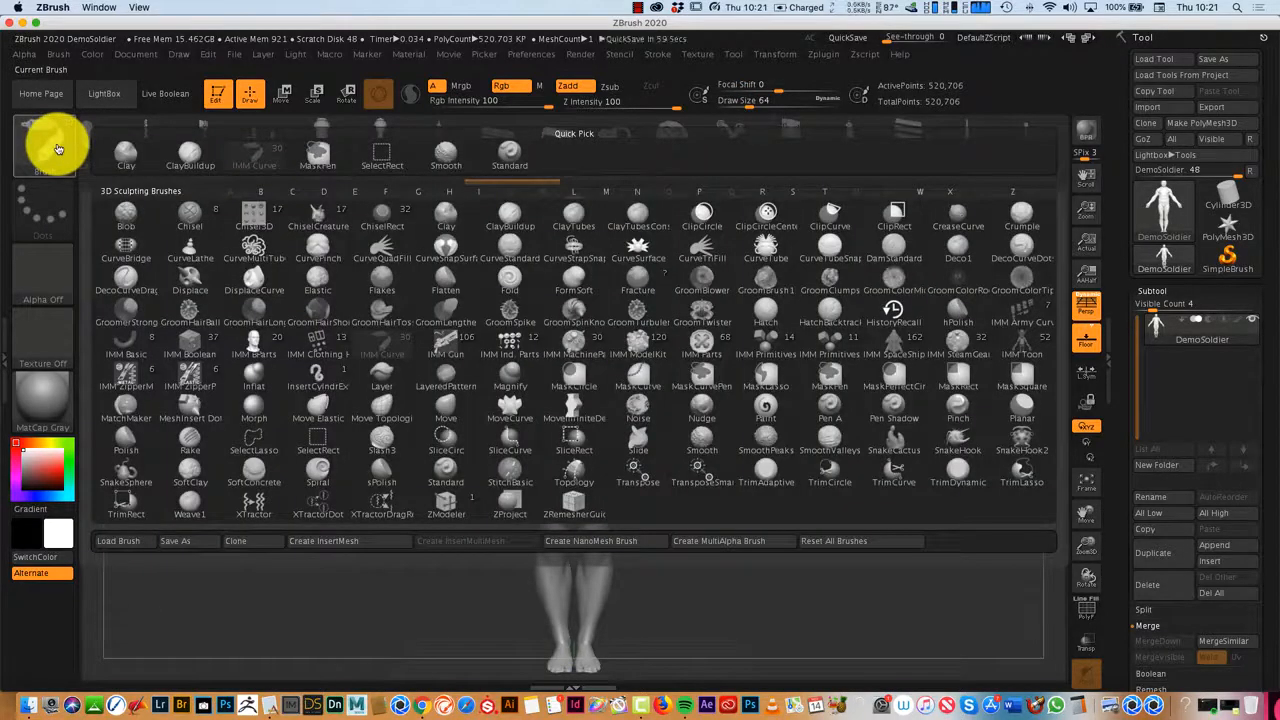
click(190, 154)
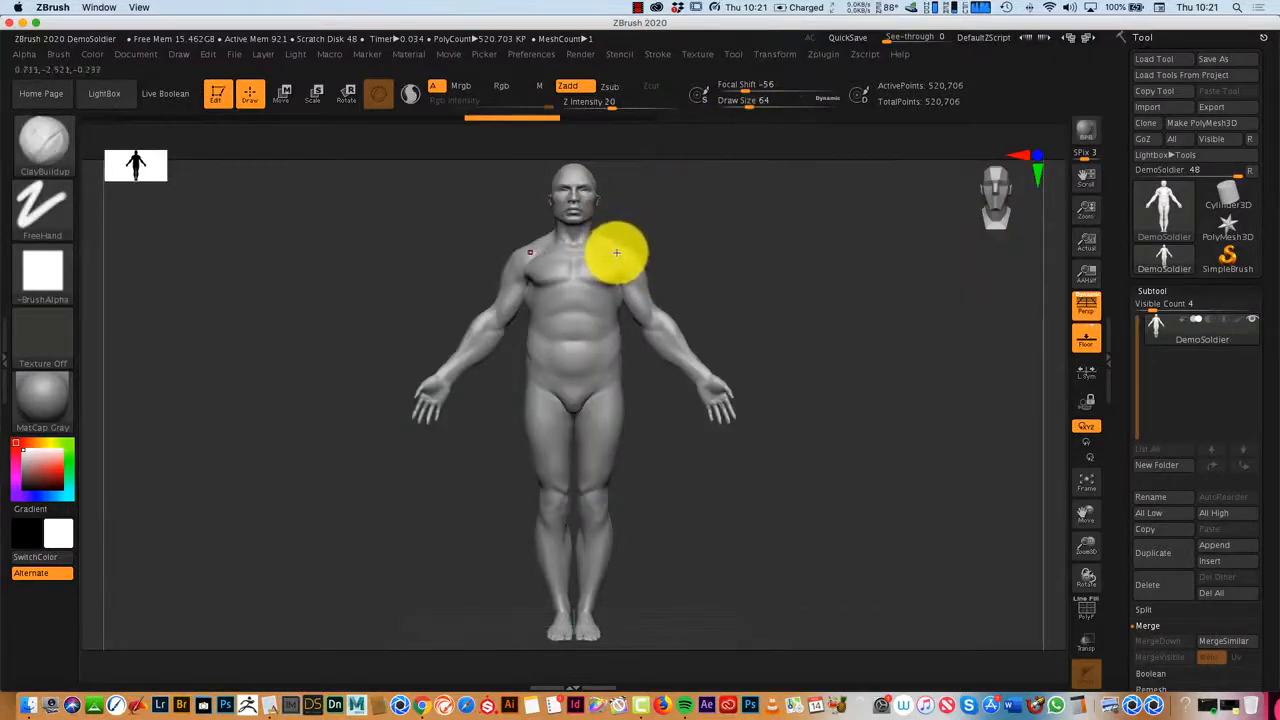
mouse_move(602, 292)
mouse_down()
mouse_move(586, 323)
mouse_move(595, 358)
mouse_up()
drag(1087, 548, 1074, 606)
mouse_move(605, 272)
mouse_down()
mouse_move(546, 292)
mouse_move(549, 366)
mouse_move(609, 378)
mouse_move(551, 443)
mouse_move(536, 494)
mouse_up()
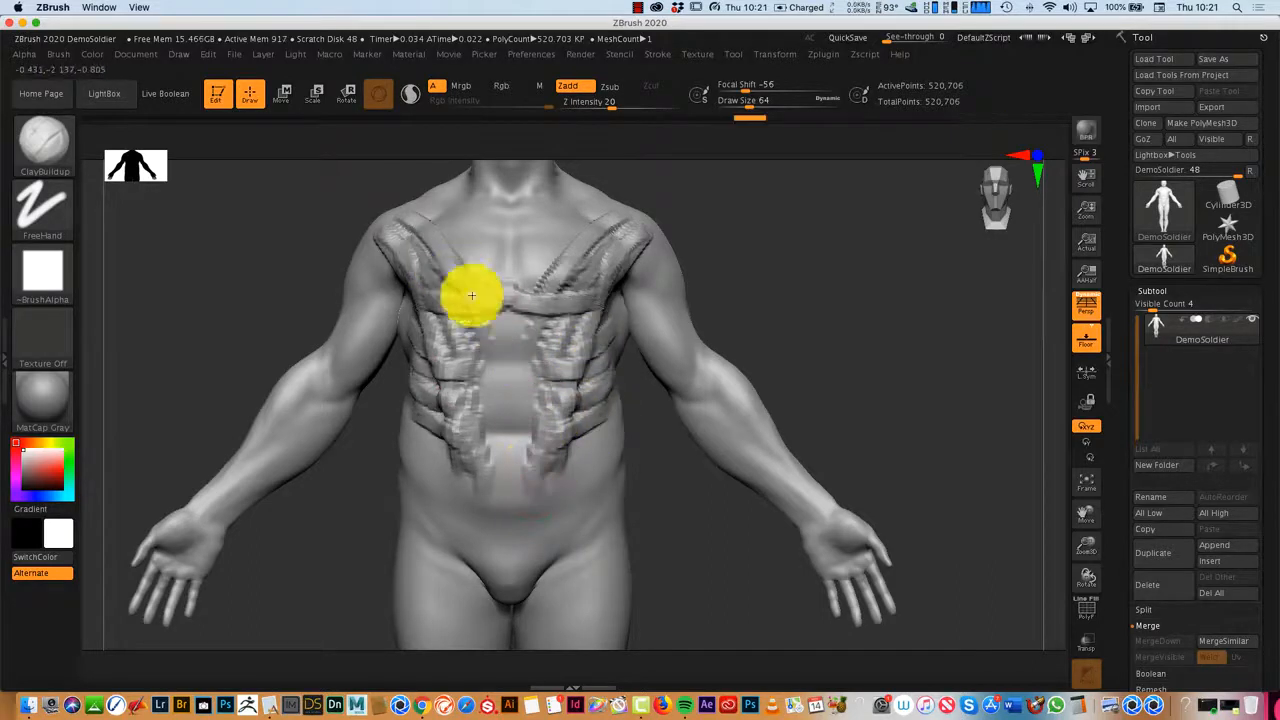
mouse_move(471, 295)
mouse_down()
mouse_move(540, 326)
mouse_move(534, 389)
mouse_move(557, 478)
mouse_up()
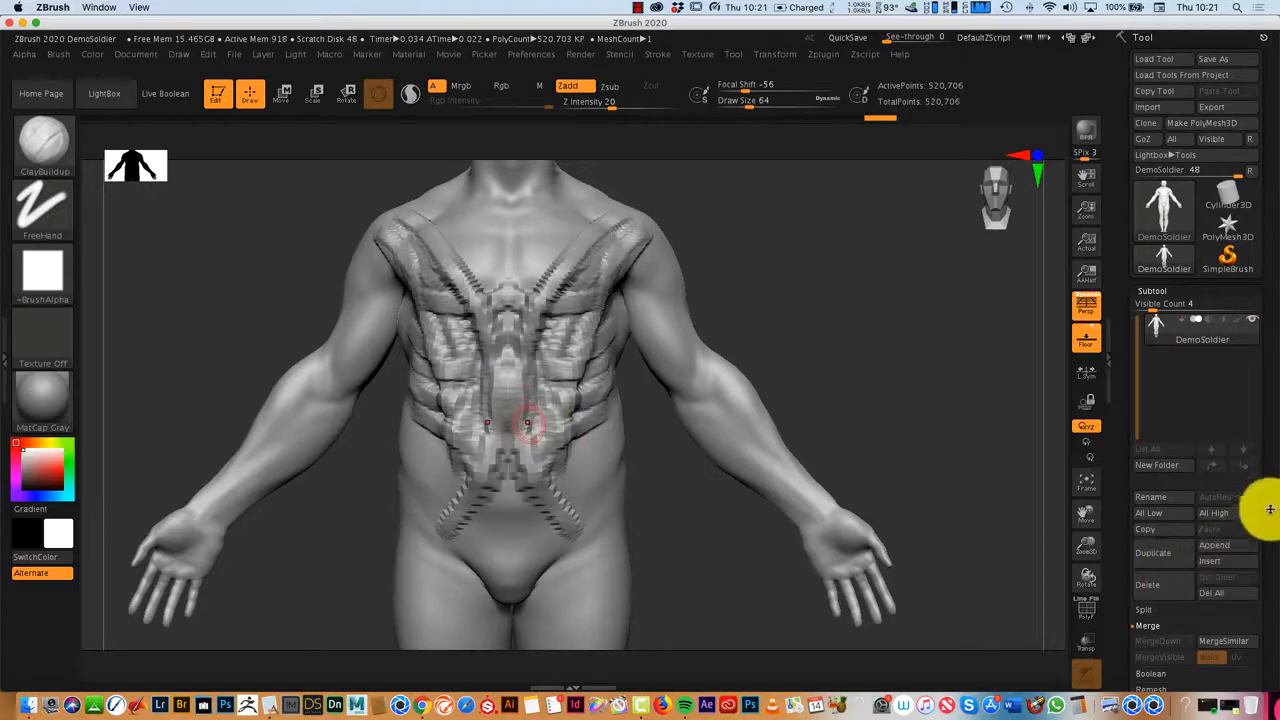
Step: Subdivide the sculpted body once to subdivision level 2
scroll(1251, 391, down, 5)
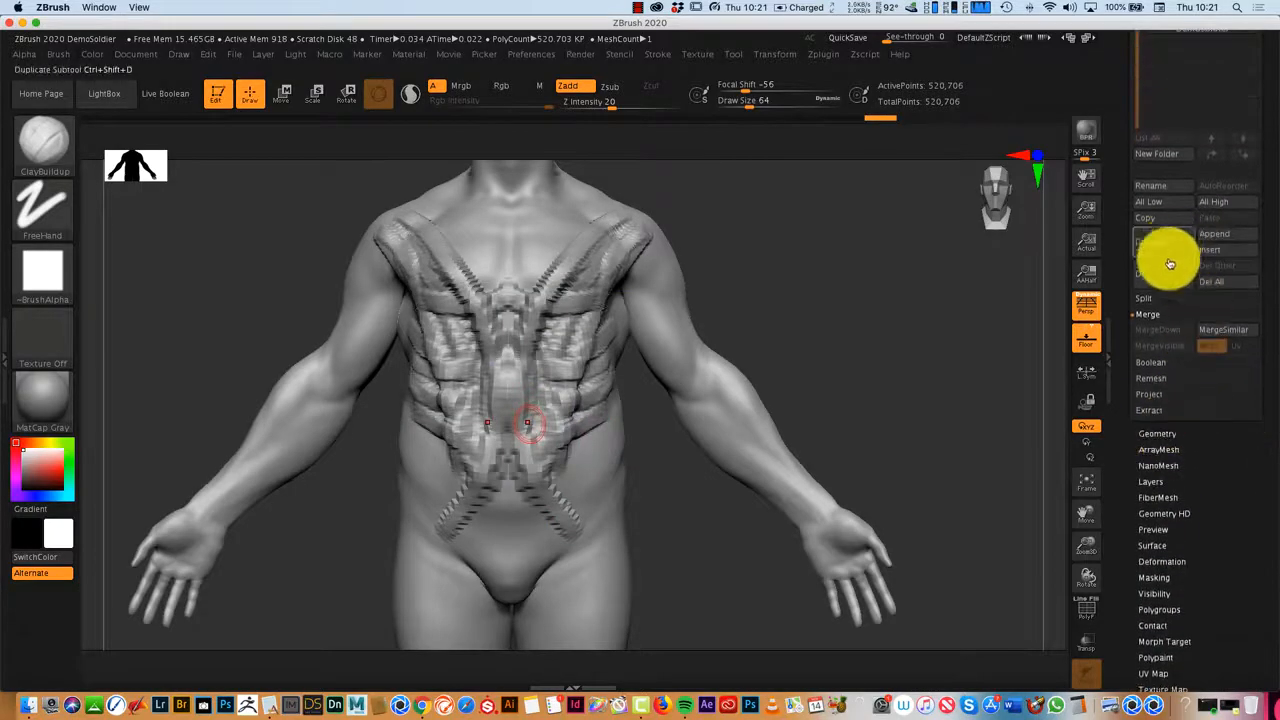
click(1162, 430)
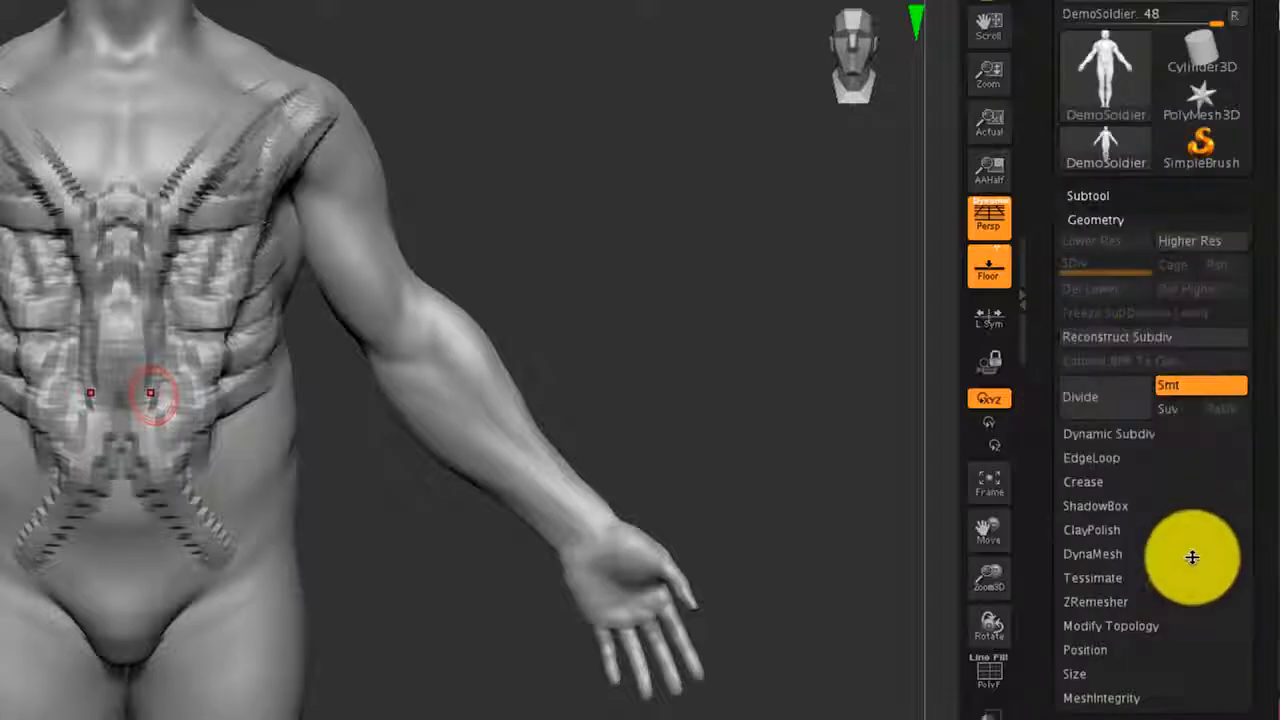
click(1101, 408)
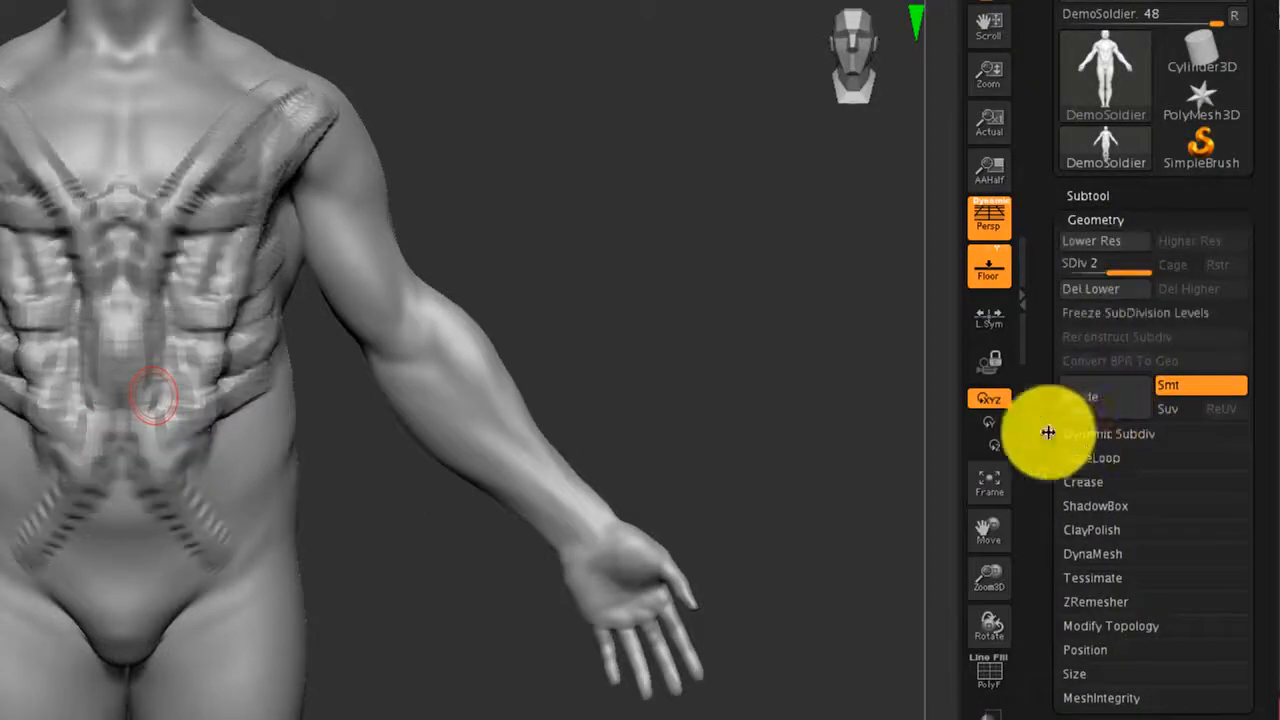
Step: Add ClayBuildup muscle strokes around the shoulders and upper arms, and along the chest and abdomen
drag(860, 410, 706, 363)
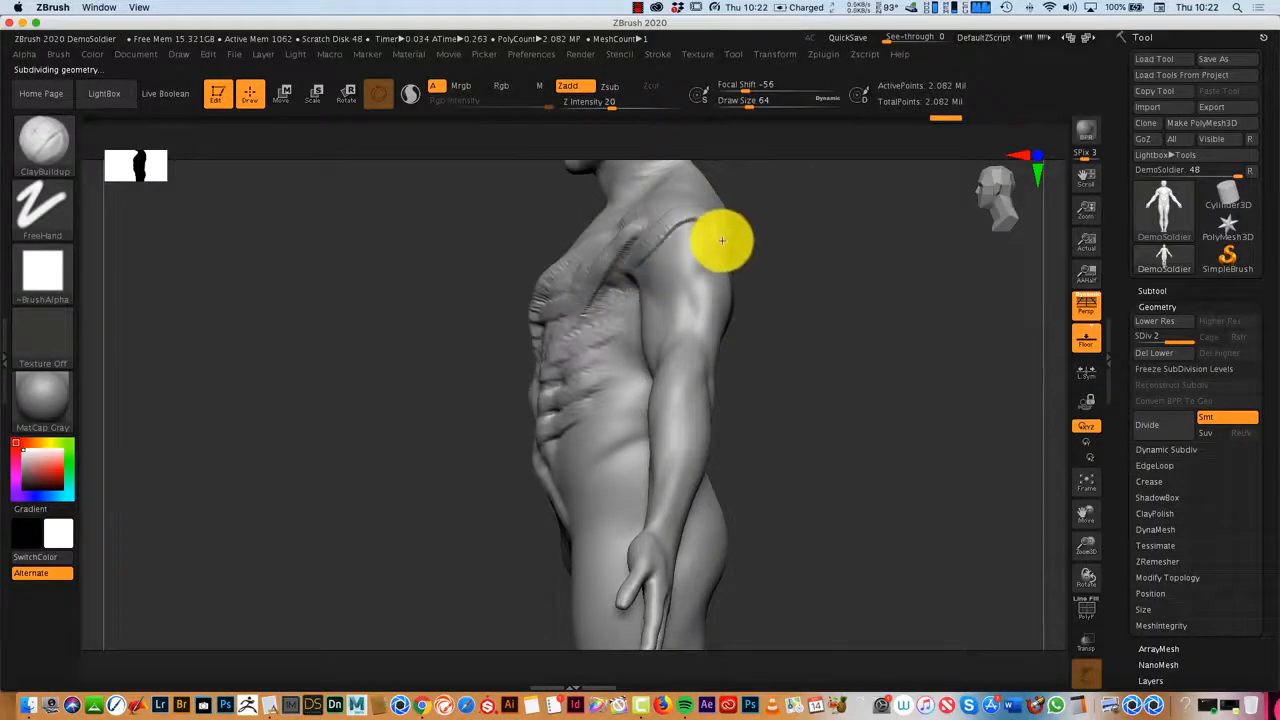
mouse_move(721, 240)
mouse_down()
mouse_move(634, 286)
mouse_move(669, 272)
mouse_up()
mouse_move(780, 350)
mouse_down()
mouse_move(914, 397)
mouse_move(870, 416)
mouse_move(877, 374)
mouse_move(850, 355)
mouse_up()
mouse_move(593, 231)
mouse_down()
mouse_move(586, 280)
mouse_move(609, 251)
mouse_move(572, 394)
mouse_up()
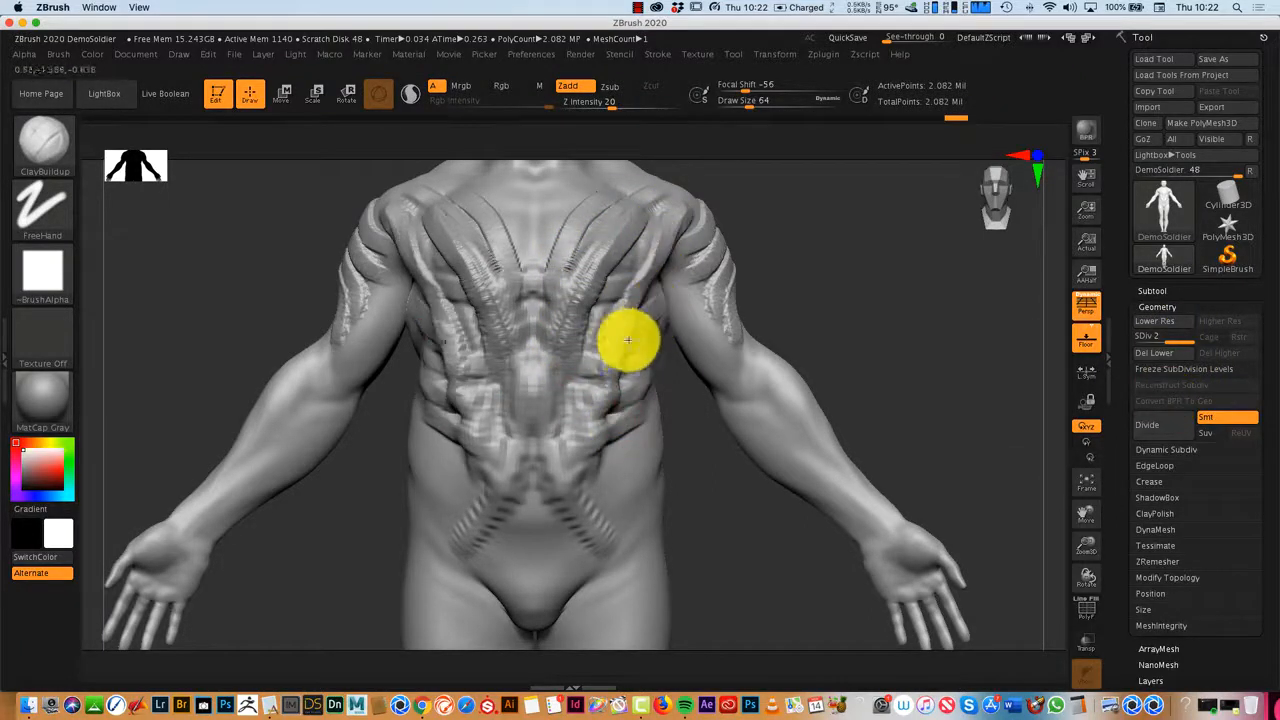
Step: Apply the MatCap Skin04 material to the soldier body
click(48, 407)
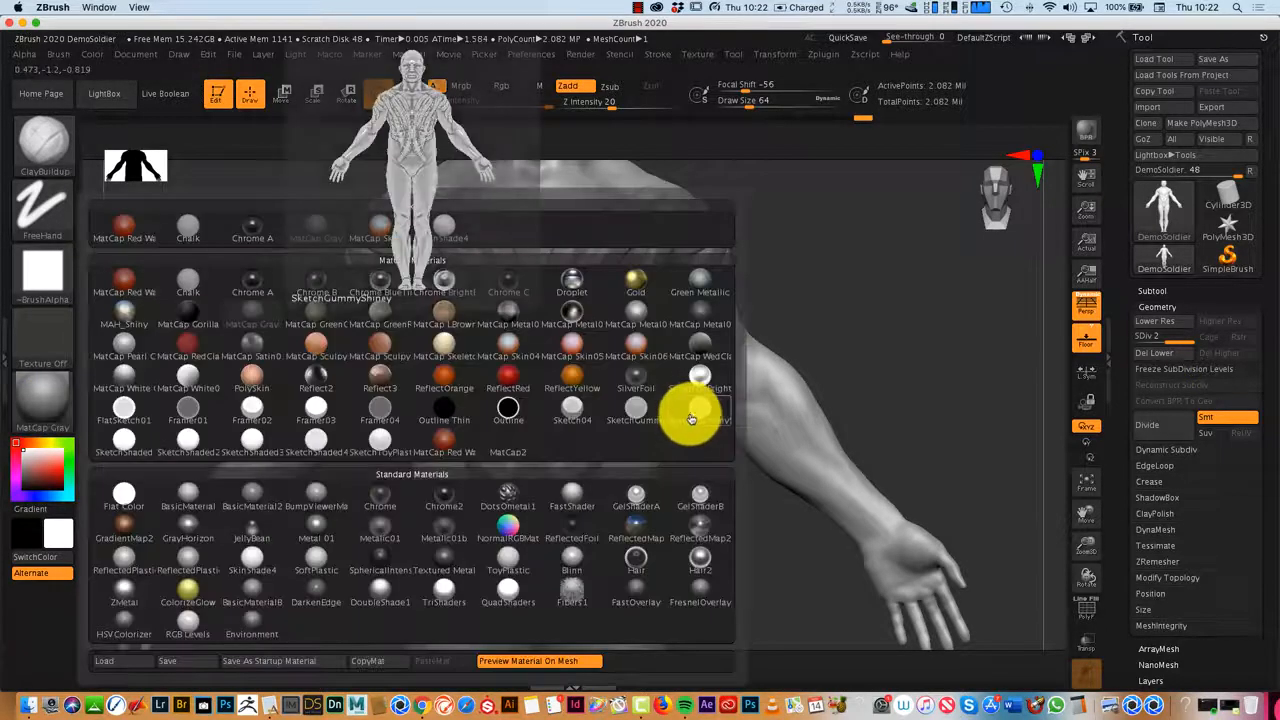
click(515, 345)
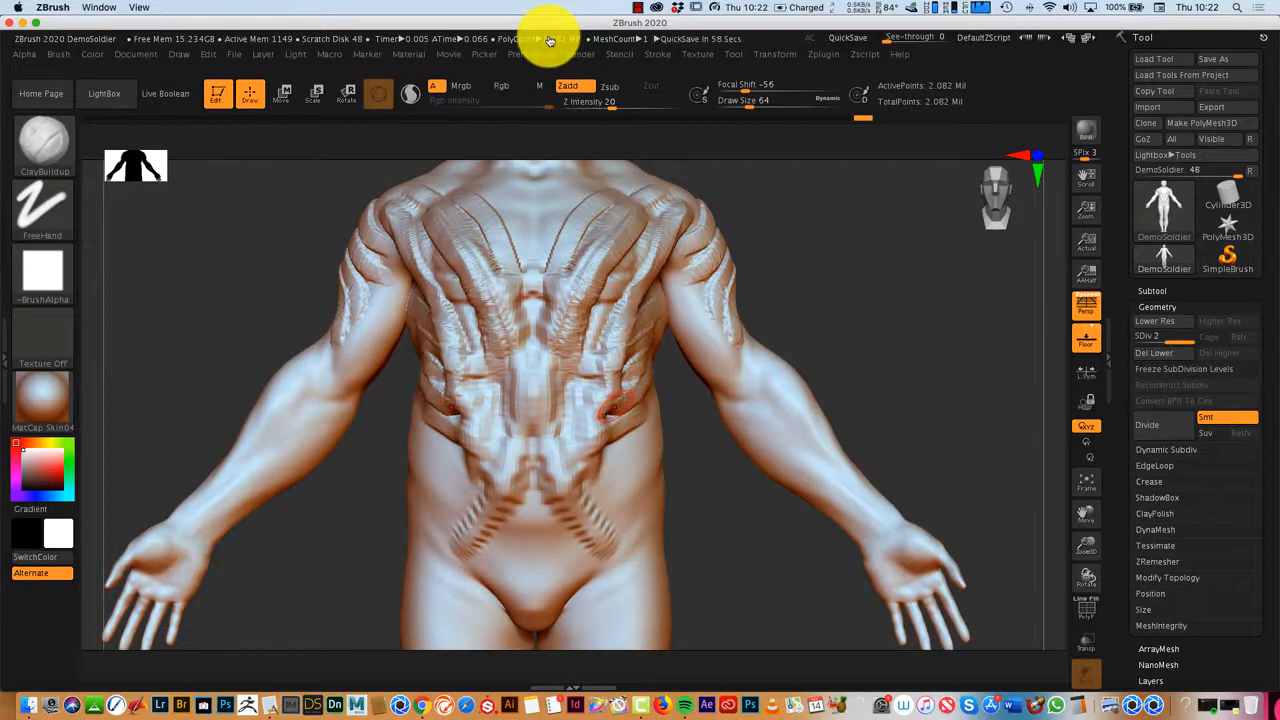
mouse_move(760, 551)
mouse_down()
mouse_move(689, 557)
mouse_move(852, 557)
mouse_move(820, 566)
mouse_move(869, 509)
mouse_move(777, 506)
mouse_move(797, 529)
mouse_up()
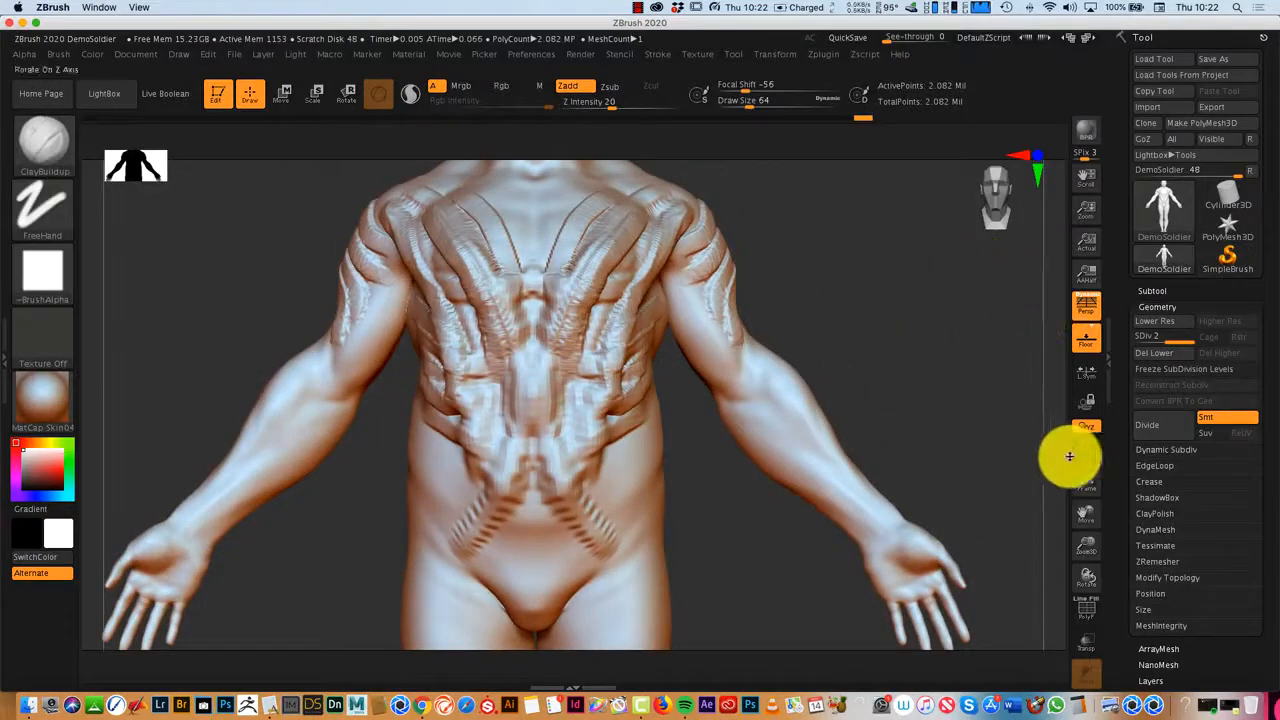
drag(946, 411, 947, 458)
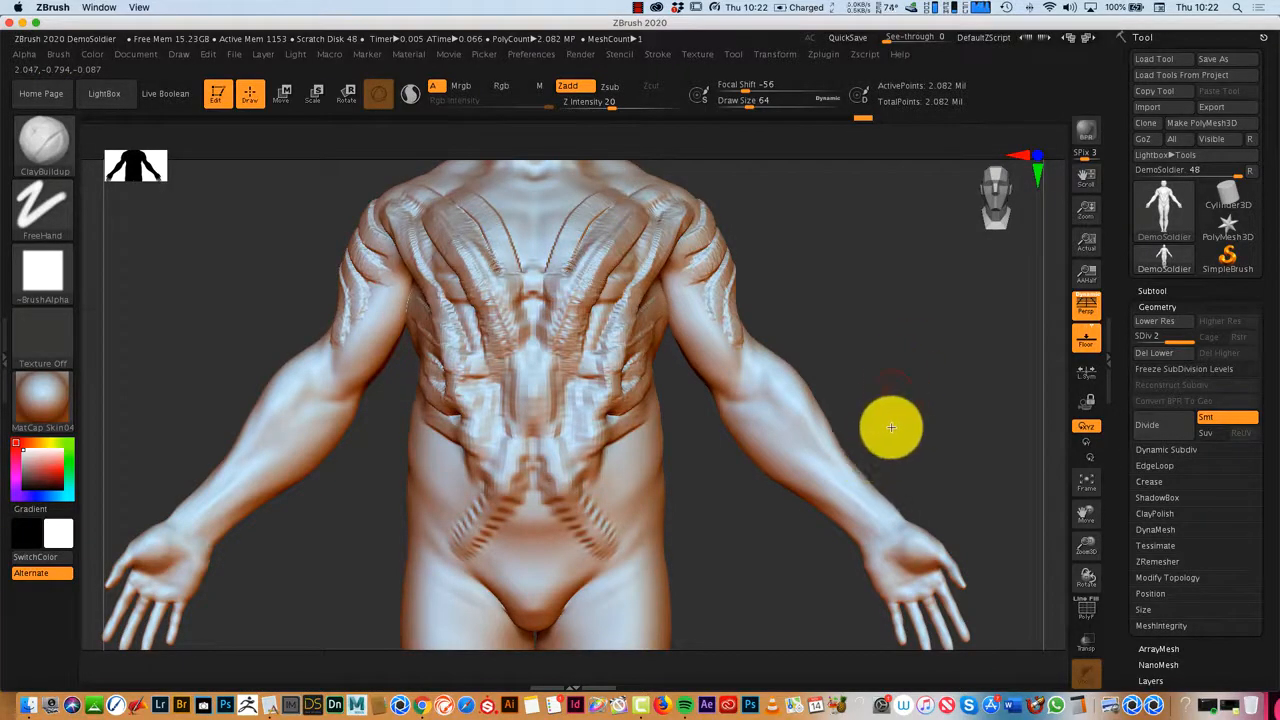
mouse_move(891, 427)
mouse_down()
mouse_move(849, 429)
mouse_move(882, 468)
mouse_up()
drag(892, 428, 909, 406)
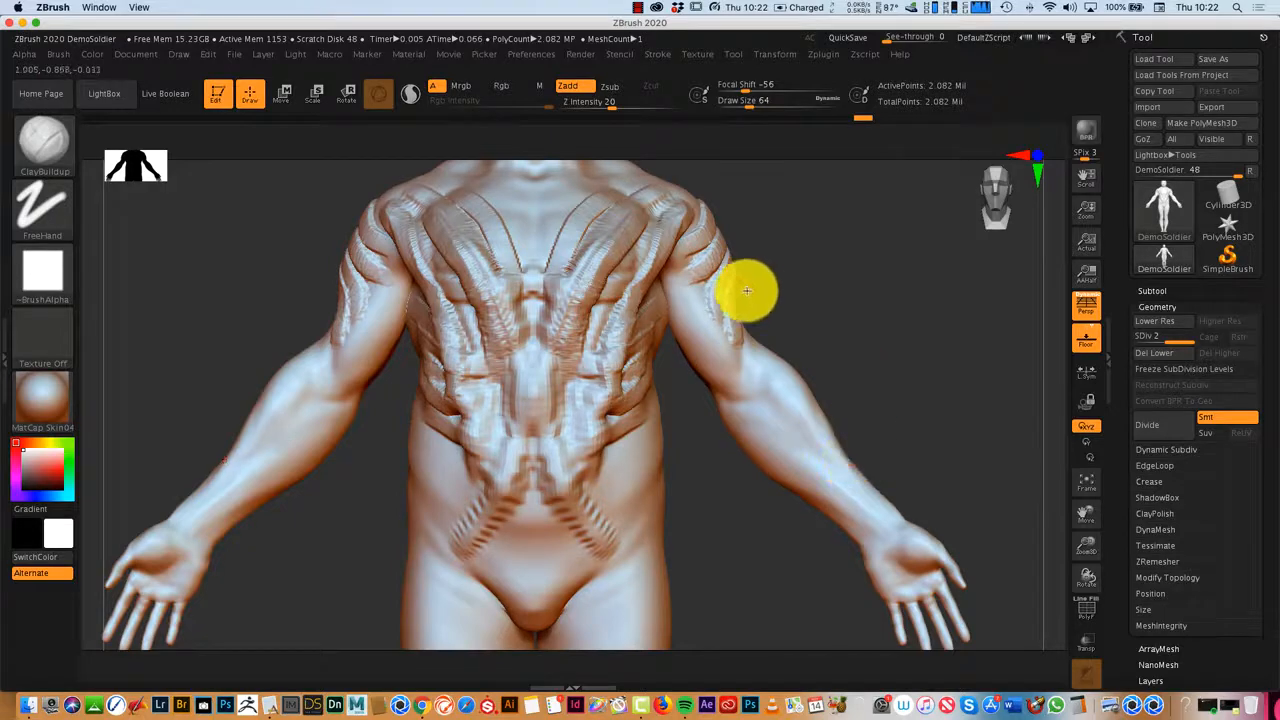
Step: Sculpt long ClayBuildup muscle strands down the front and outer side of the upper arms and forearms
mouse_move(837, 375)
mouse_down()
mouse_move(780, 363)
mouse_move(833, 237)
mouse_up()
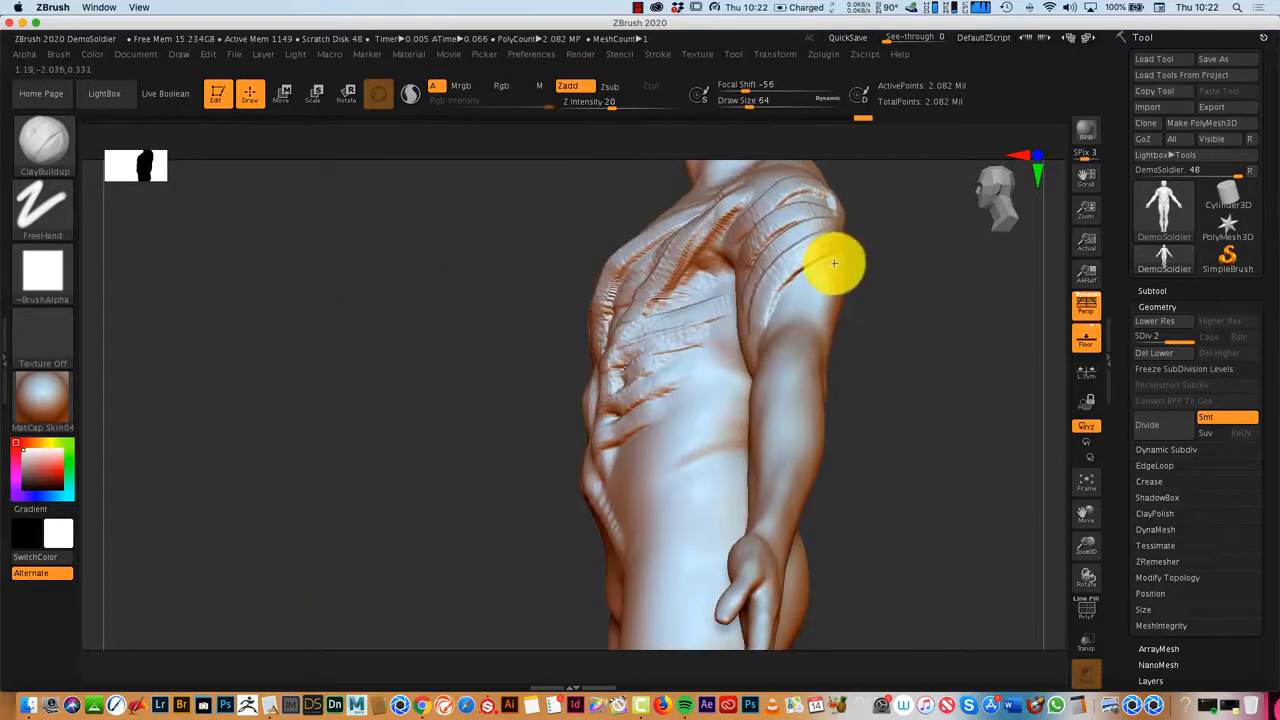
drag(863, 325, 943, 363)
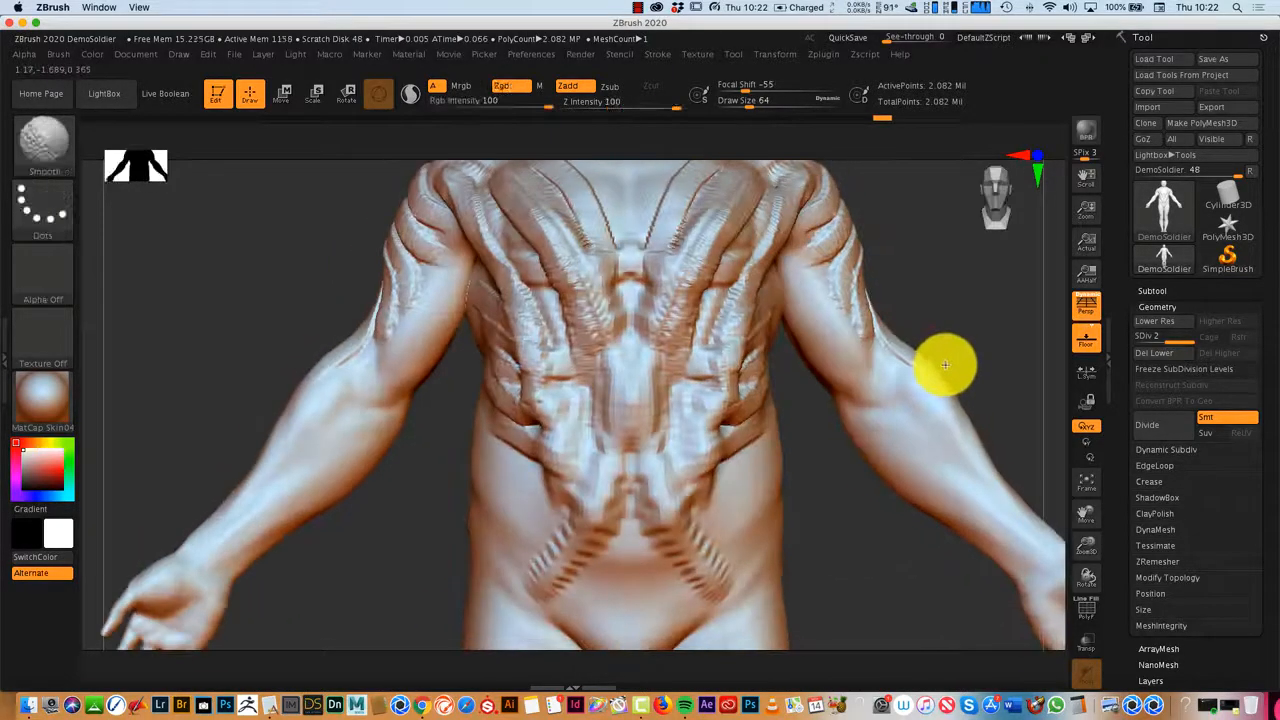
drag(825, 322, 893, 411)
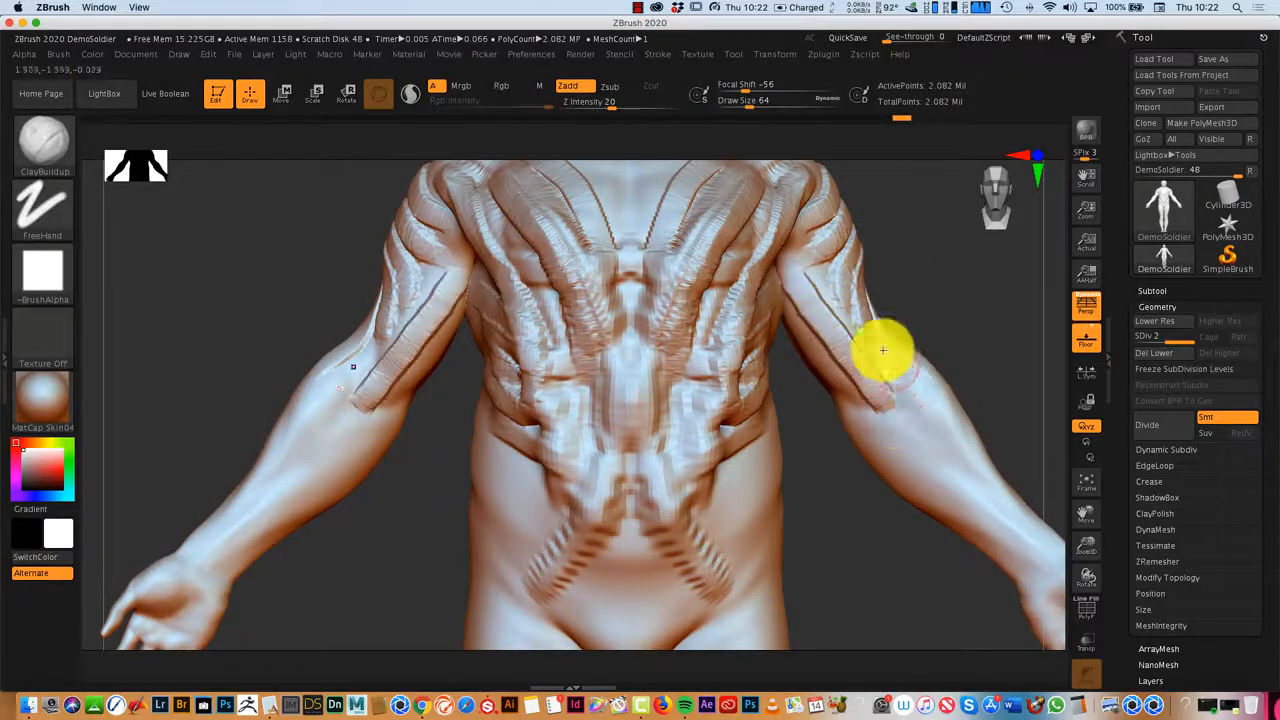
mouse_move(883, 350)
mouse_down()
mouse_move(909, 414)
mouse_move(863, 409)
mouse_move(980, 517)
mouse_move(997, 490)
mouse_up()
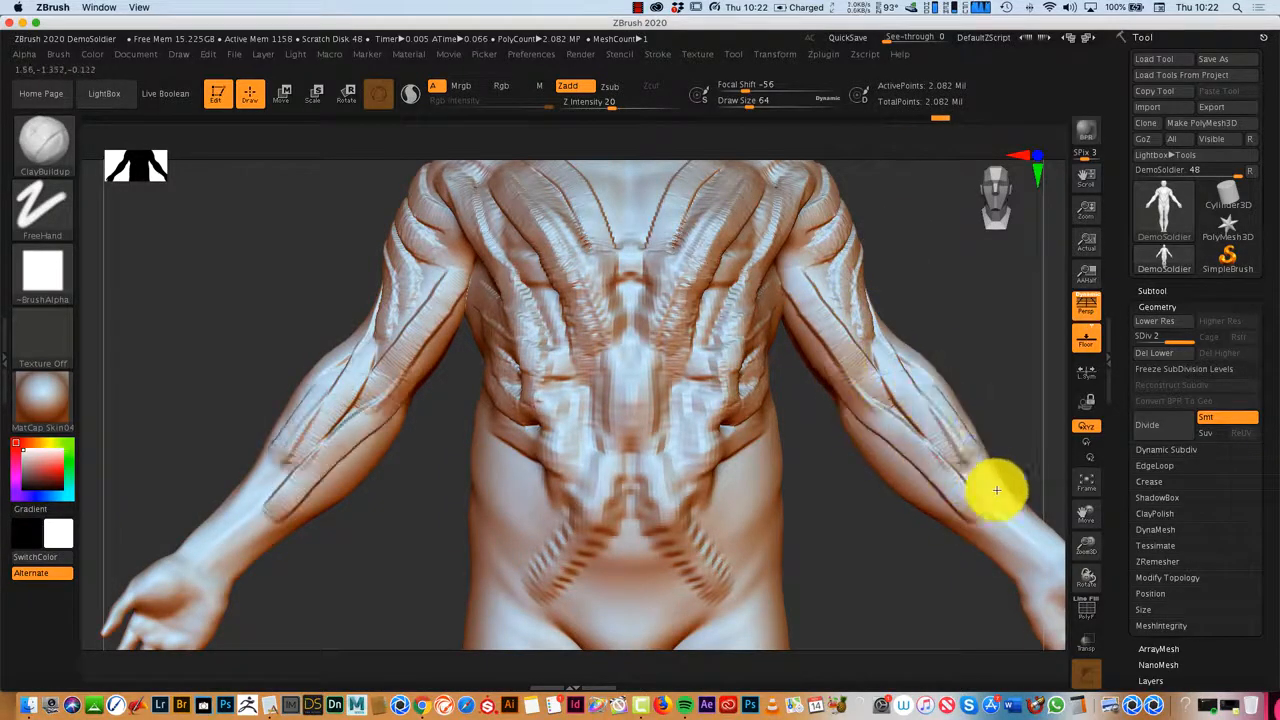
right_drag(957, 317, 977, 297)
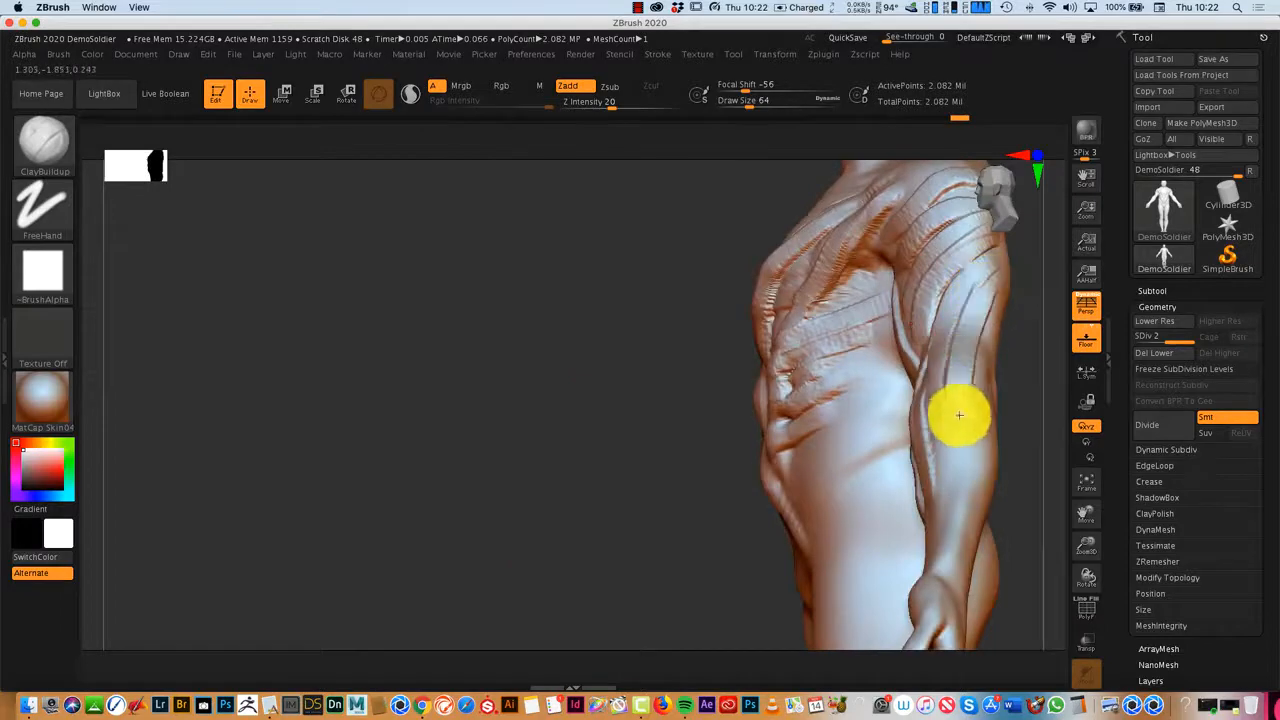
mouse_move(959, 415)
mouse_down()
mouse_move(983, 331)
mouse_move(954, 497)
mouse_move(959, 547)
mouse_up()
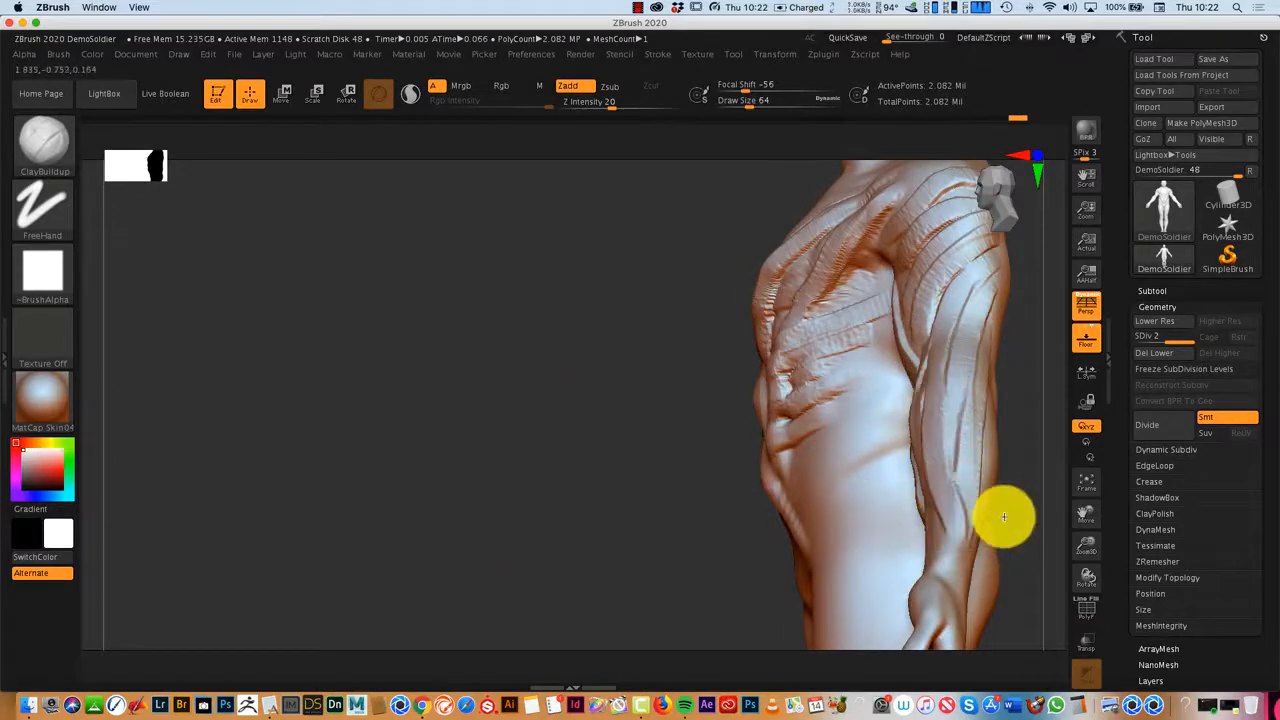
Step: Sculpt ClayBuildup muscle ridges across the waist sides, lower abdomen and upper chest
mouse_move(1003, 517)
right_down()
mouse_move(1074, 526)
mouse_move(1054, 511)
right_up()
mouse_move(760, 430)
mouse_down()
mouse_move(721, 499)
mouse_move(746, 541)
mouse_up()
drag(744, 587, 676, 632)
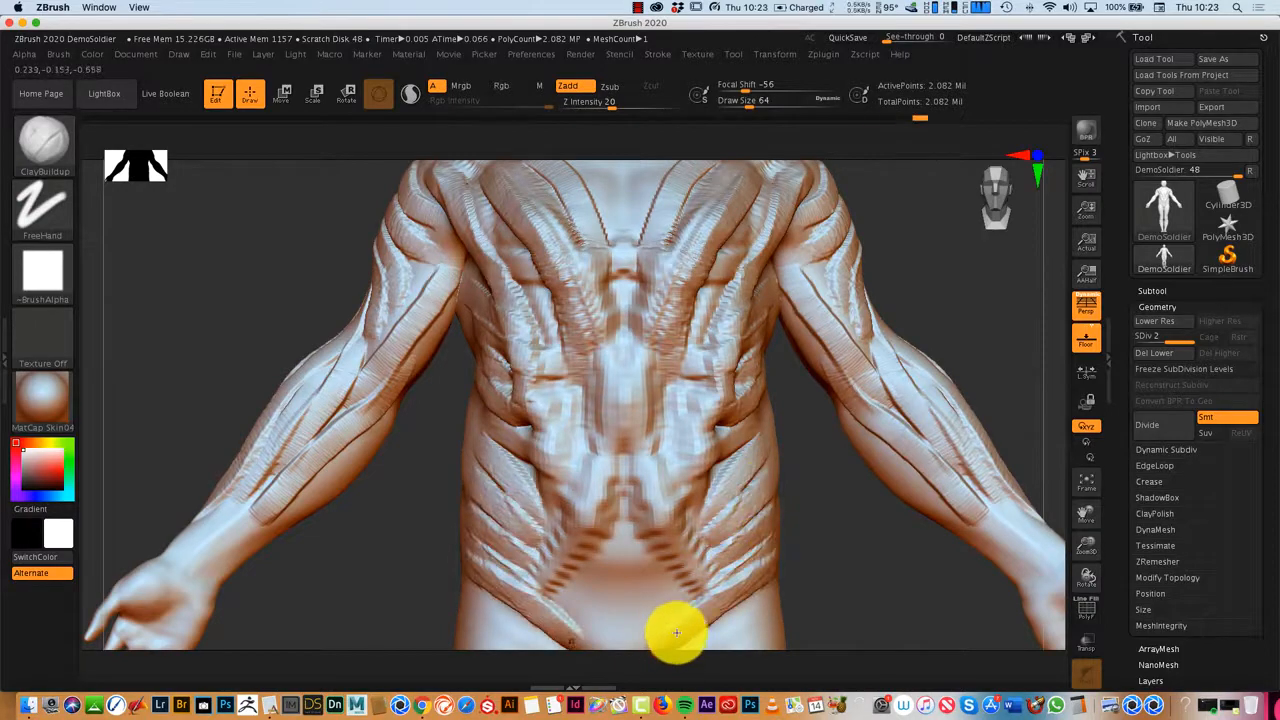
drag(620, 488, 537, 600)
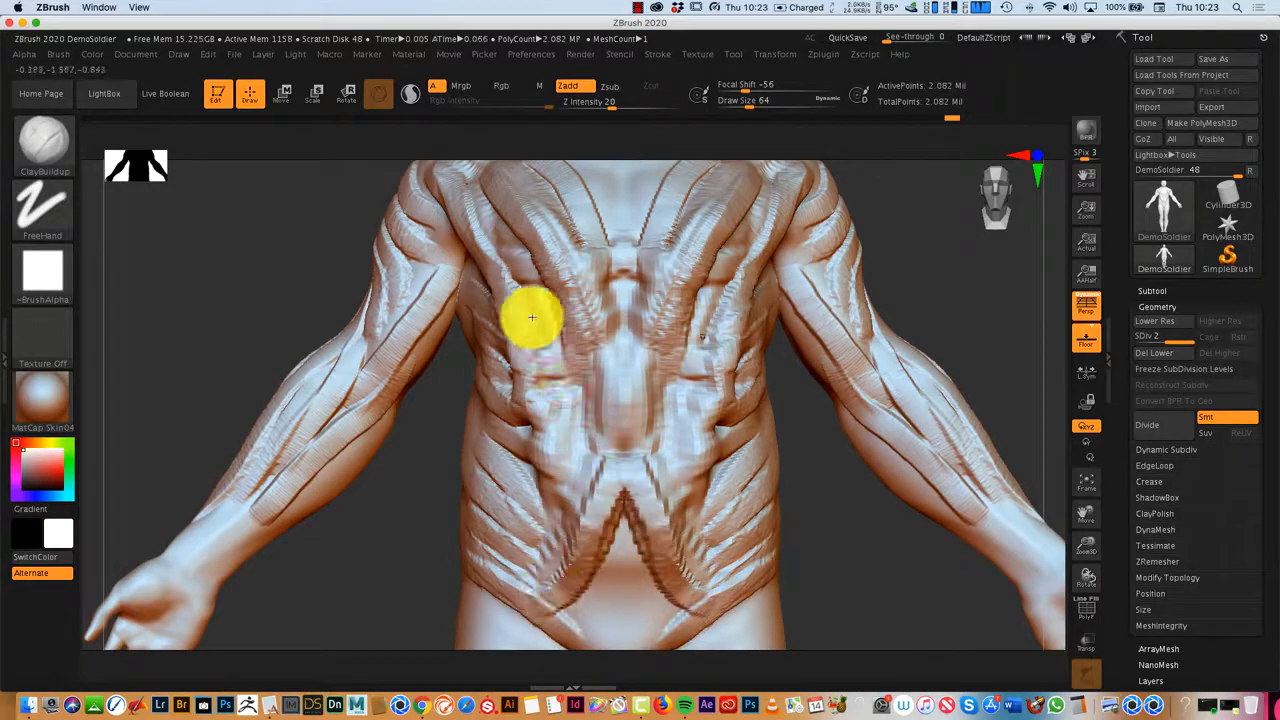
drag(830, 572, 900, 565)
drag(1093, 538, 1069, 476)
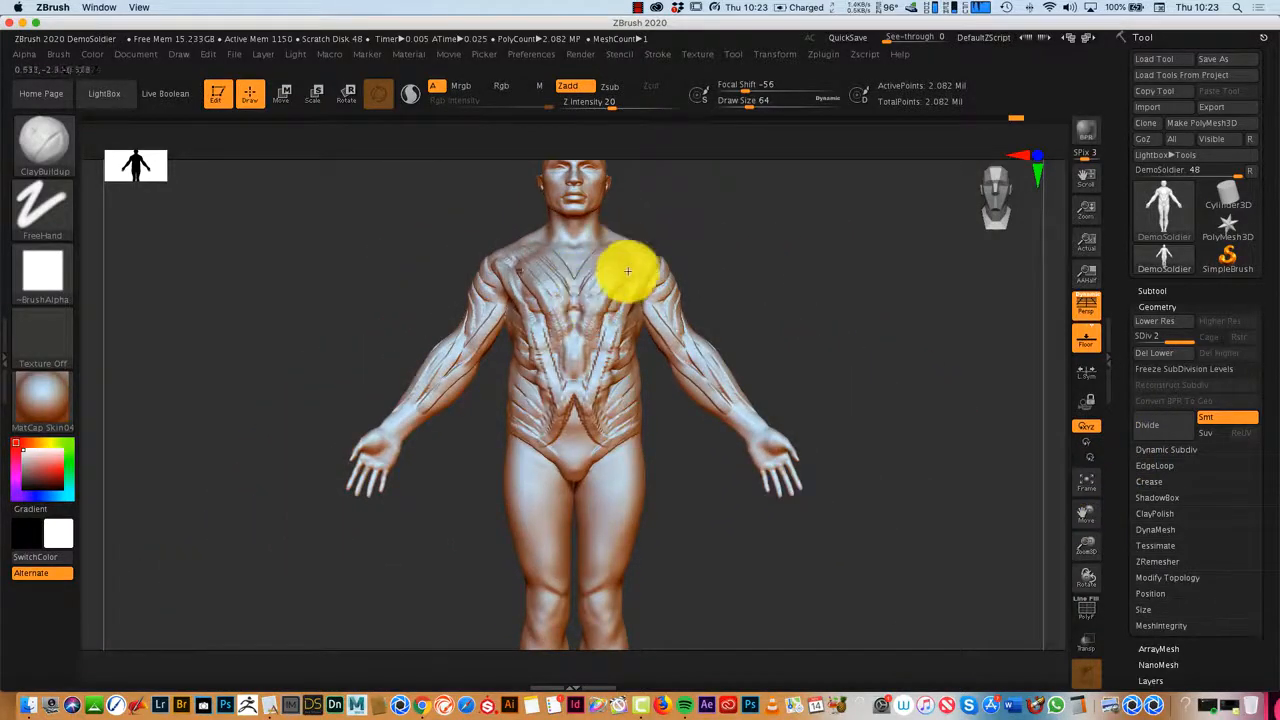
drag(636, 263, 597, 330)
Step: Sculpt curved ClayBuildup muscle strands across the back and the rear of both arms
drag(846, 372, 726, 394)
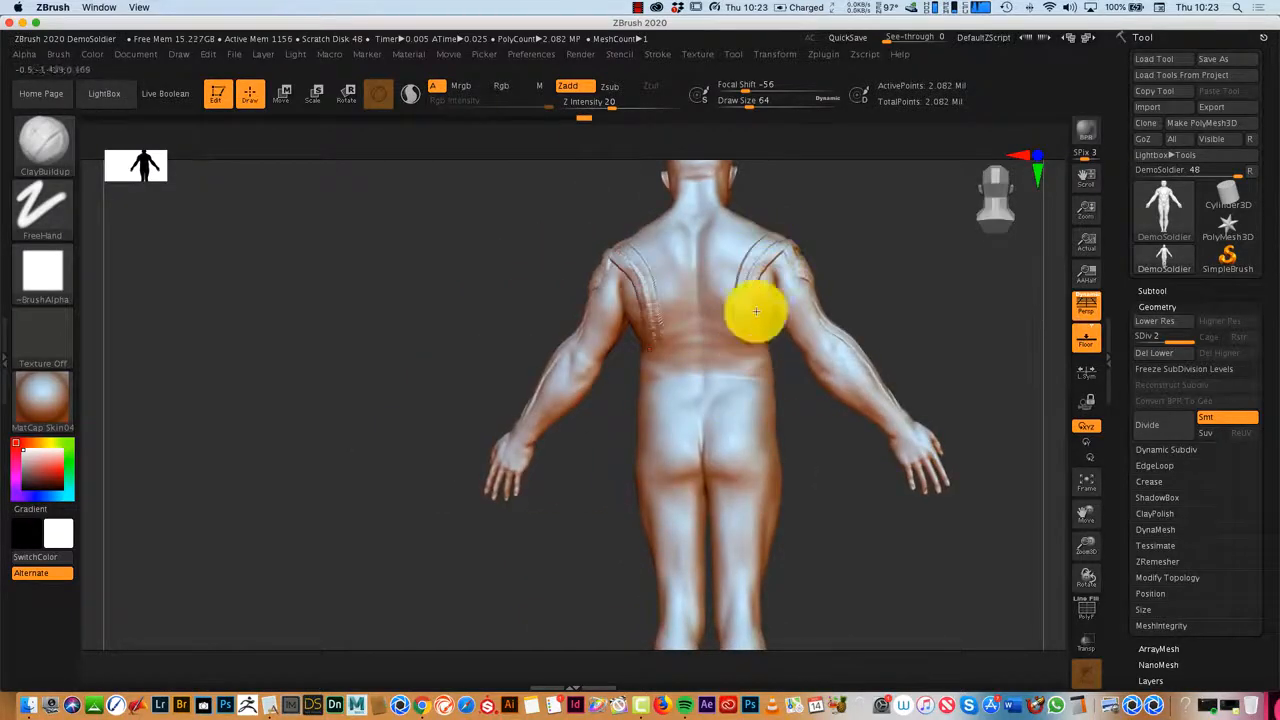
mouse_move(756, 312)
mouse_down()
mouse_move(729, 354)
mouse_move(711, 319)
mouse_up()
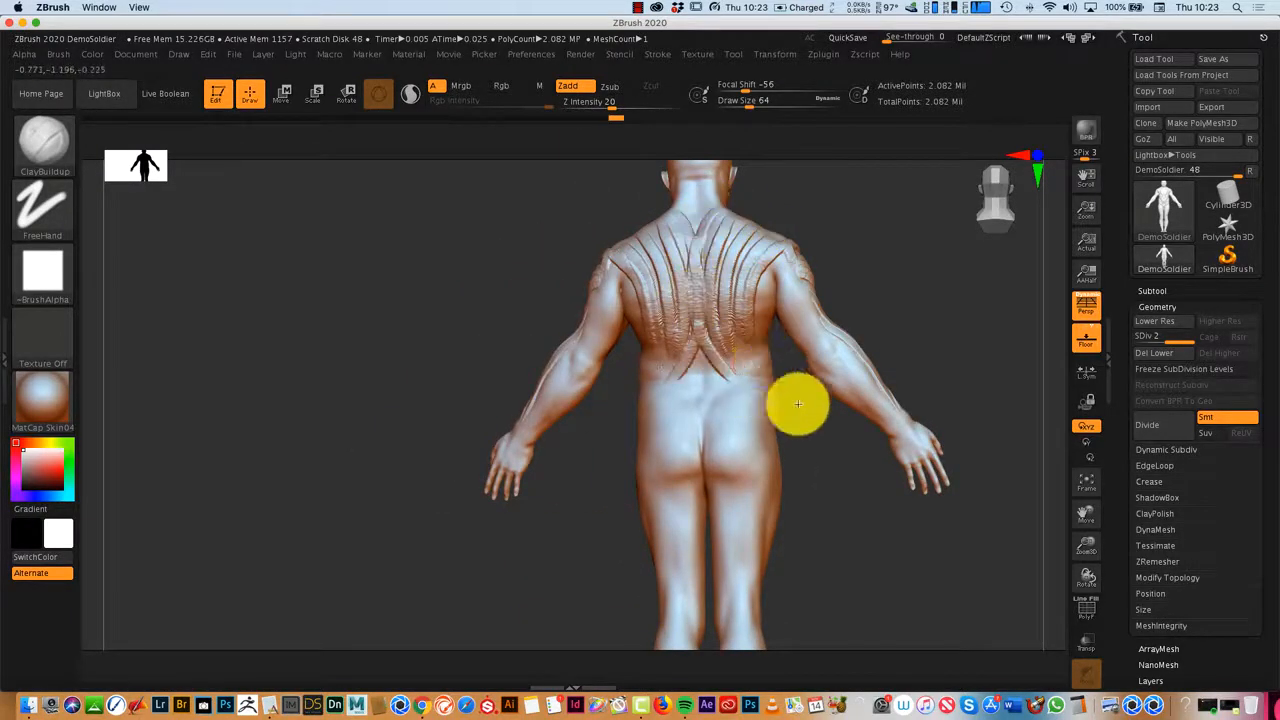
drag(794, 406, 880, 477)
drag(866, 395, 780, 417)
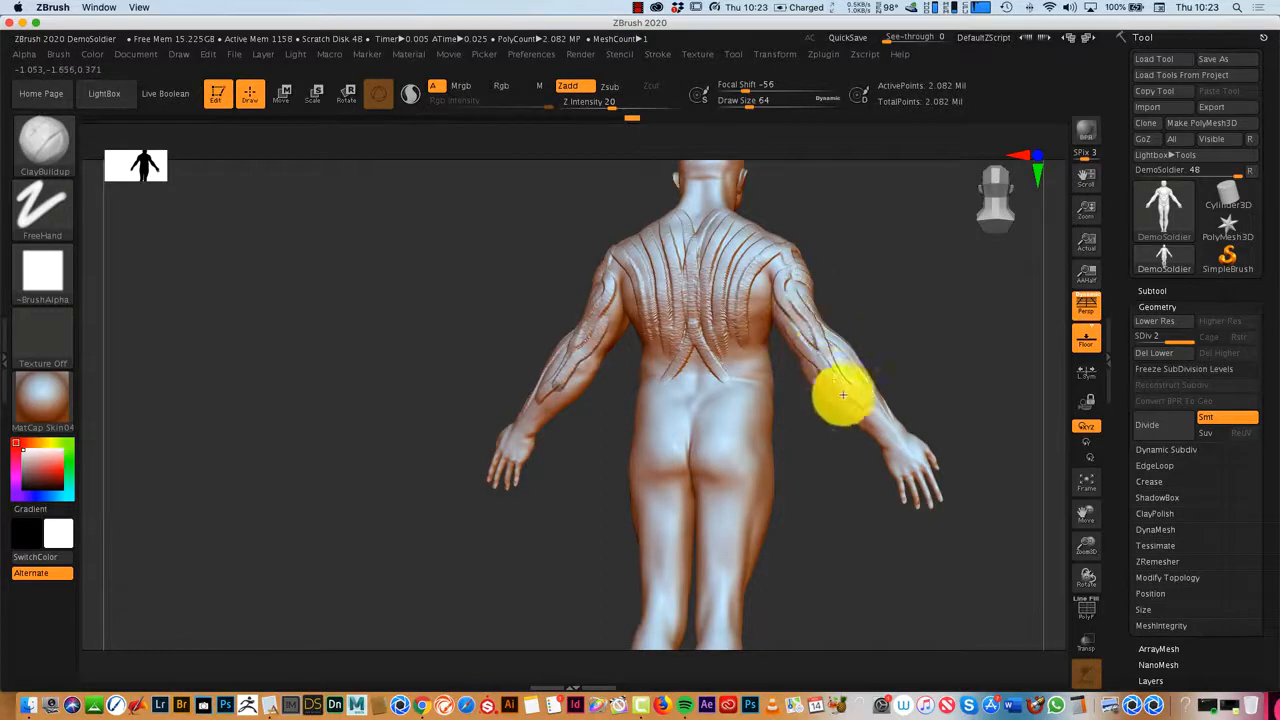
Step: Sculpt ClayBuildup muscle strokes on the front and back of the thighs and over the buttocks
mouse_move(880, 505)
mouse_down()
mouse_move(863, 537)
mouse_move(945, 531)
mouse_up()
click(1086, 483)
drag(820, 466, 880, 472)
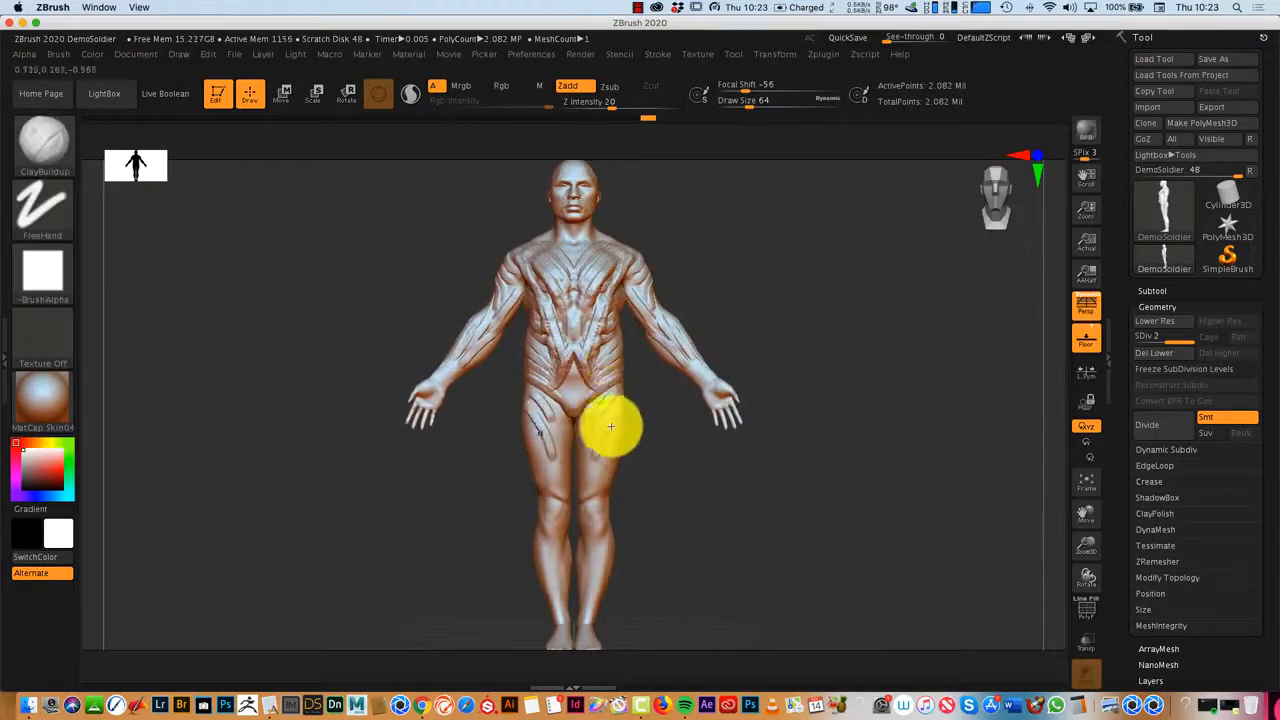
drag(746, 430, 629, 323)
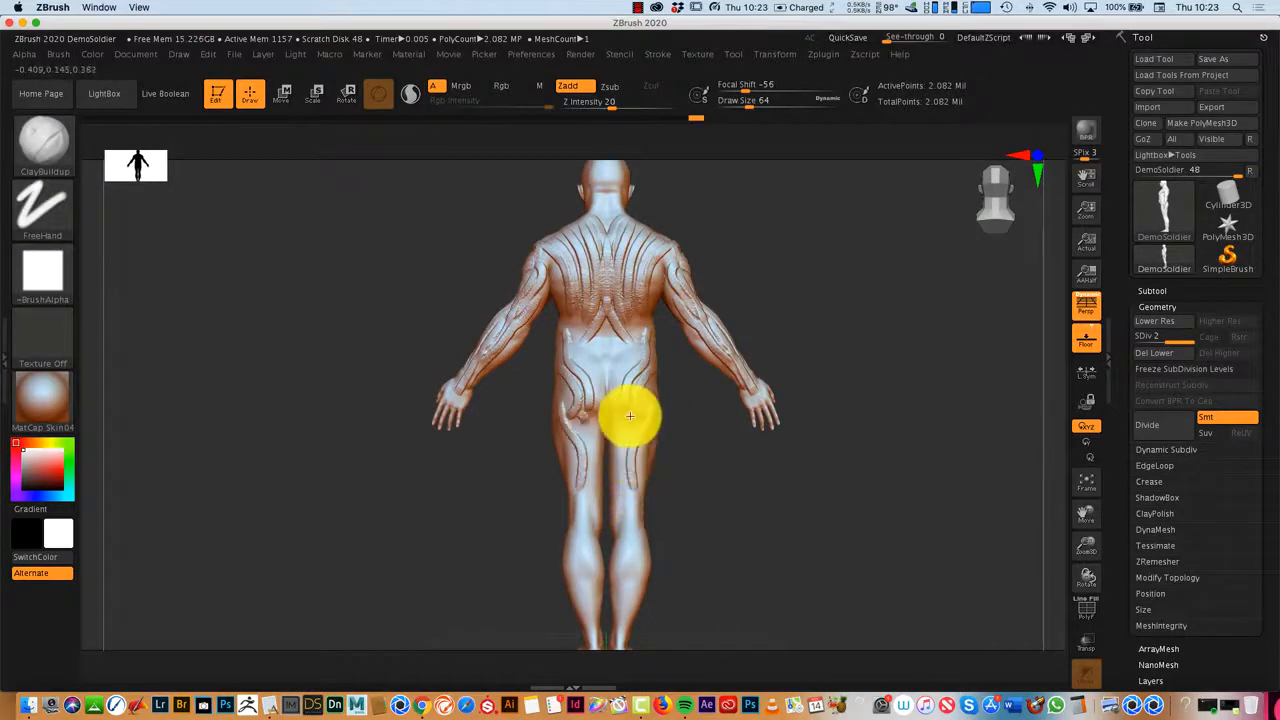
Step: Choose the IMM Curve brush and delete the body mesh's lower subdivision levels so that parts can be inserted
drag(700, 503, 886, 549)
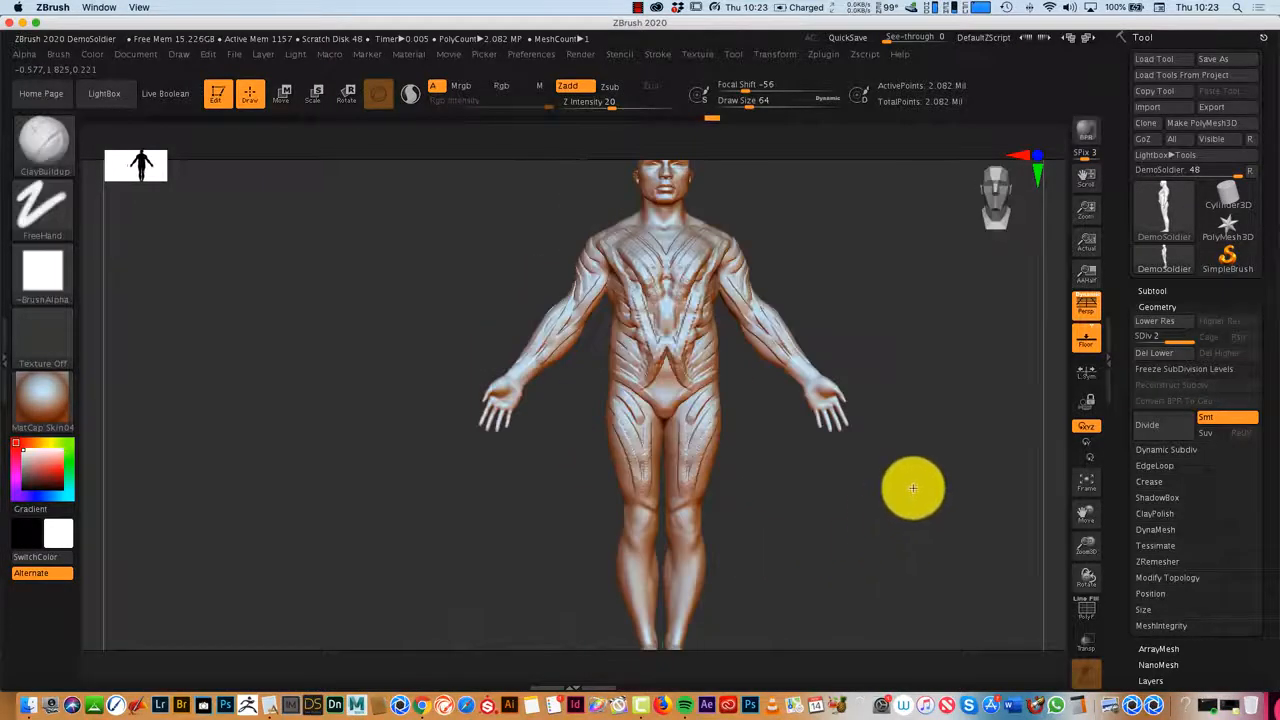
mouse_move(1081, 522)
mouse_down()
mouse_move(1086, 543)
mouse_move(1076, 513)
mouse_up()
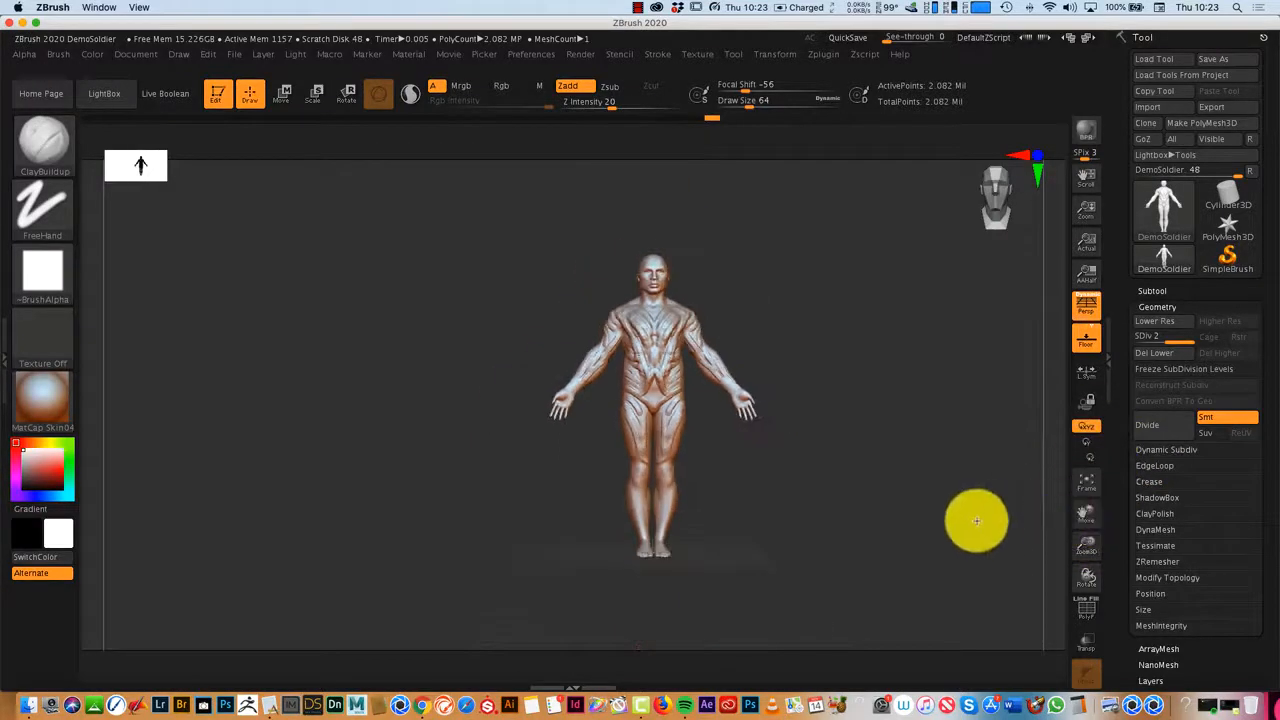
drag(977, 521, 849, 437)
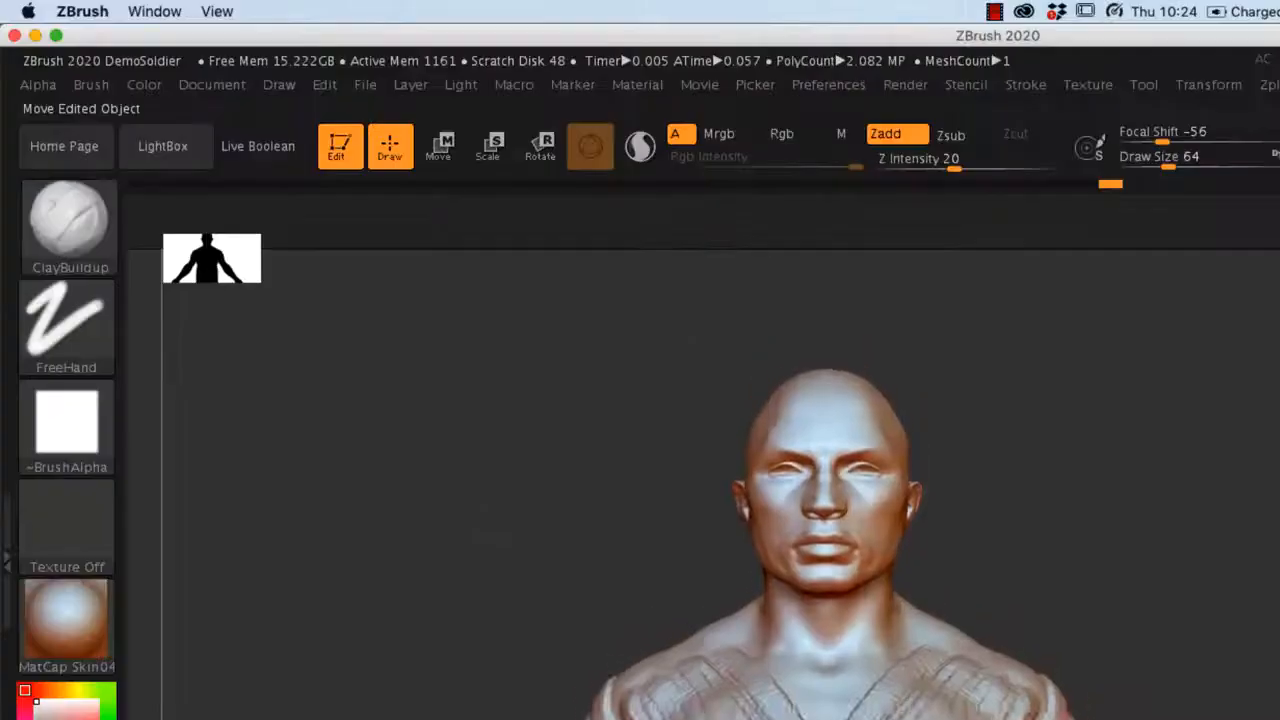
click(83, 234)
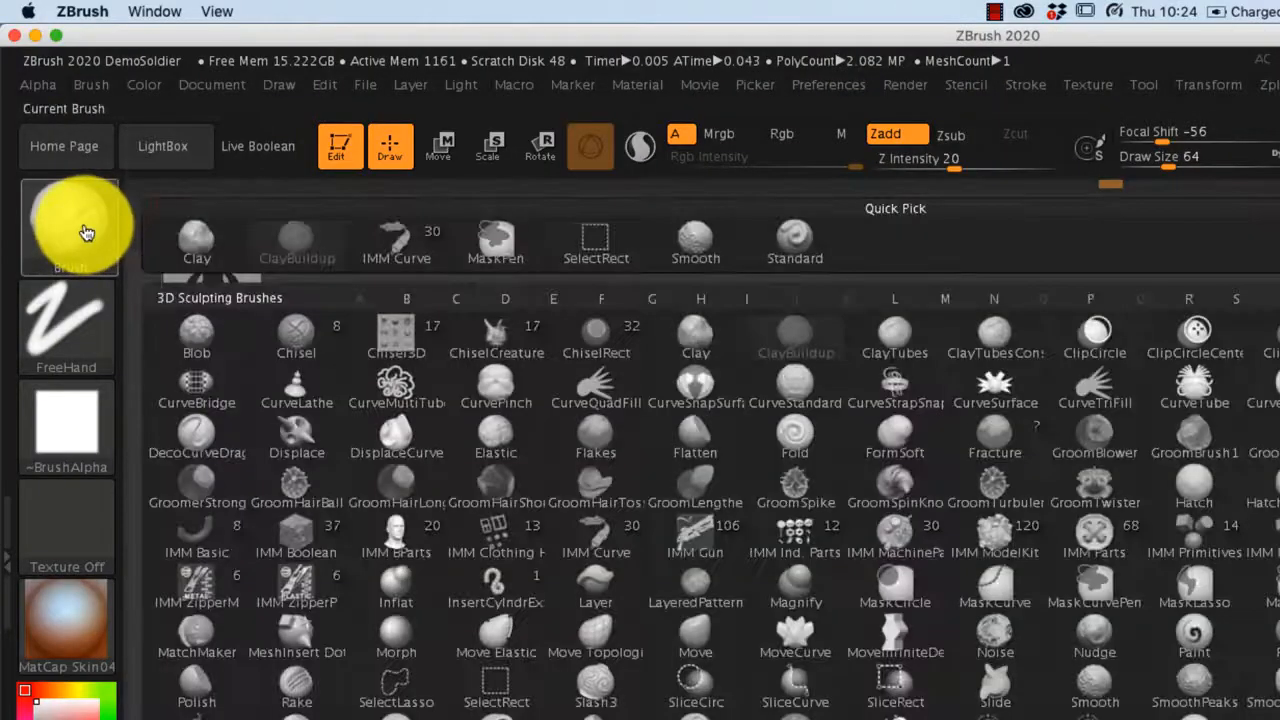
click(697, 533)
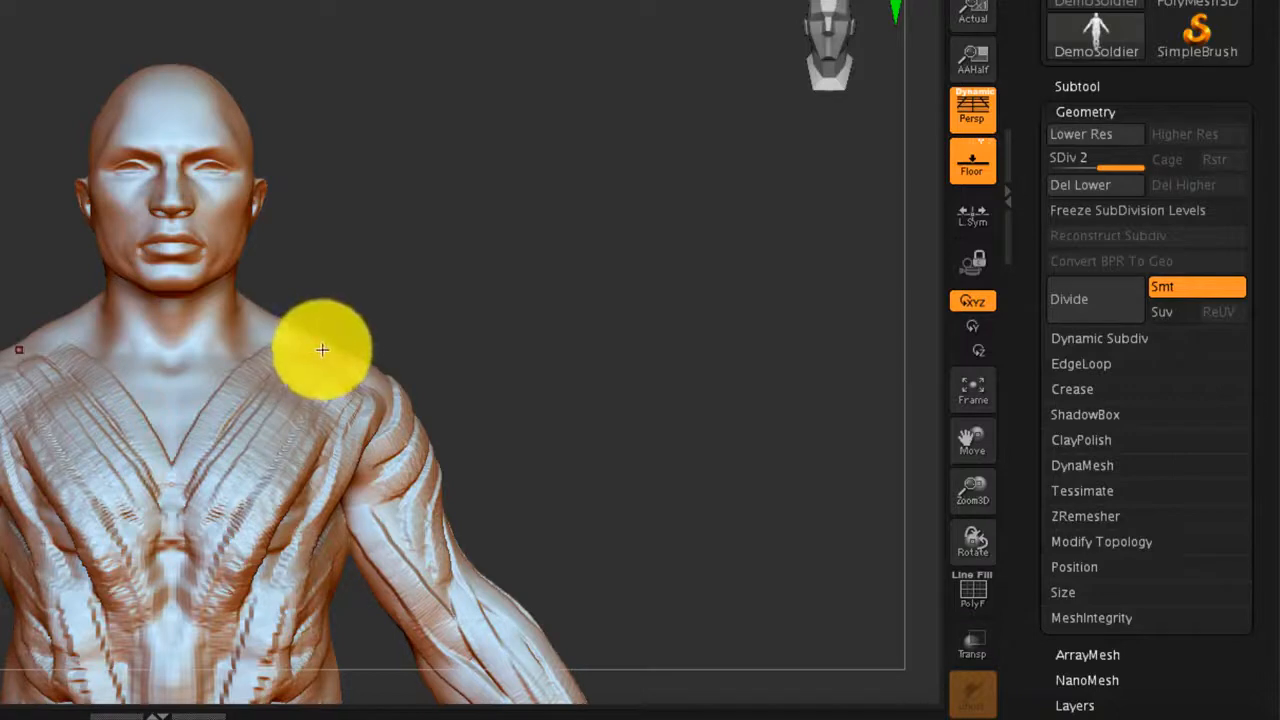
click(400, 443)
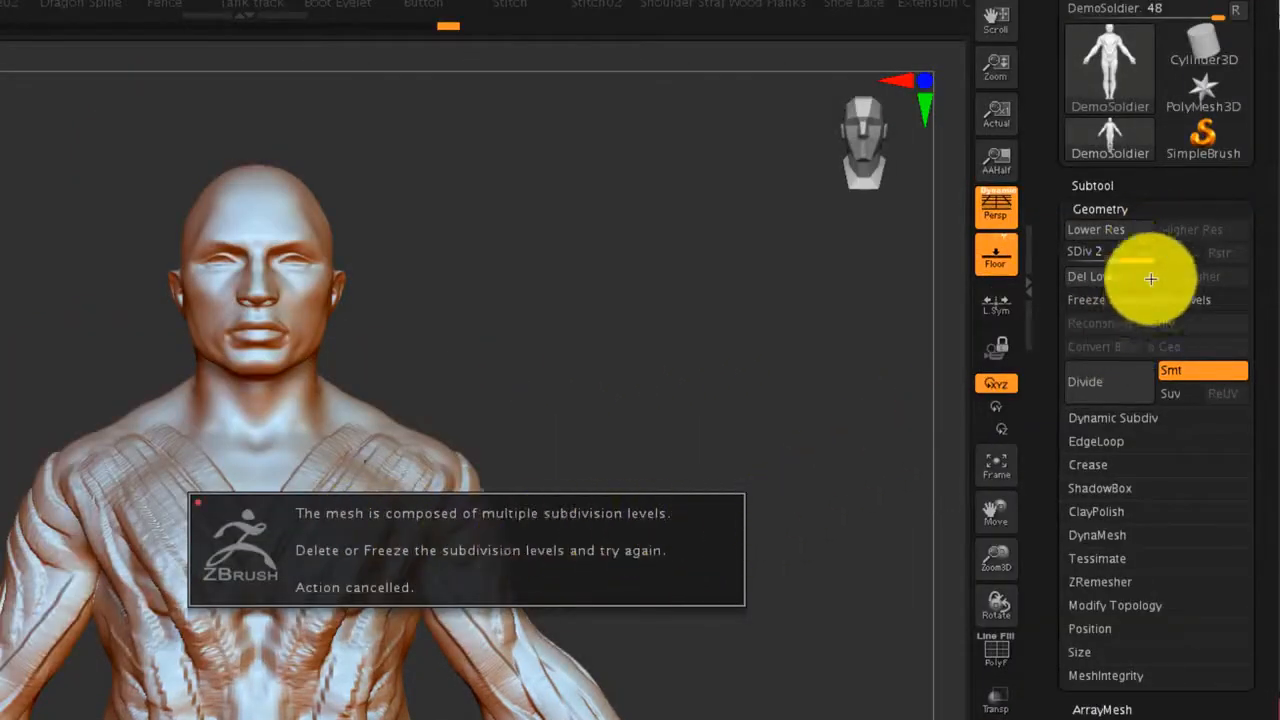
click(1125, 286)
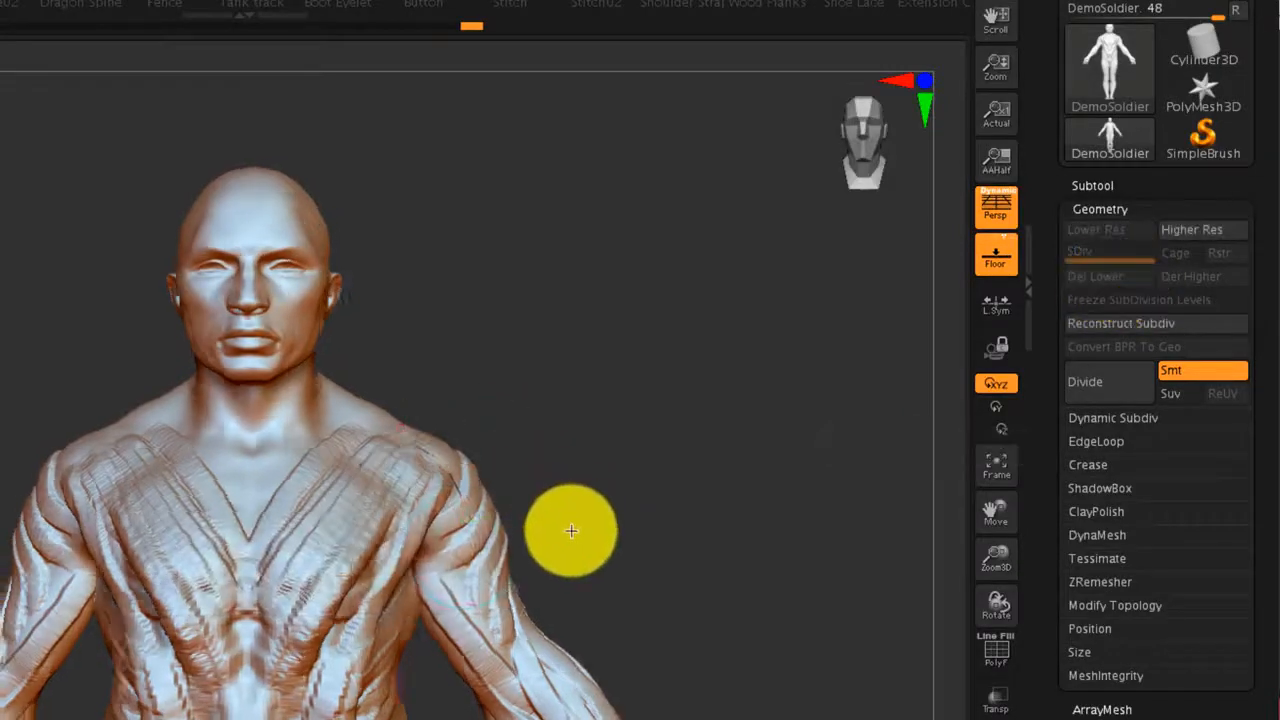
Step: Draw a curved strip of Scales over the shoulder and down the outer upper arm
drag(571, 529, 523, 529)
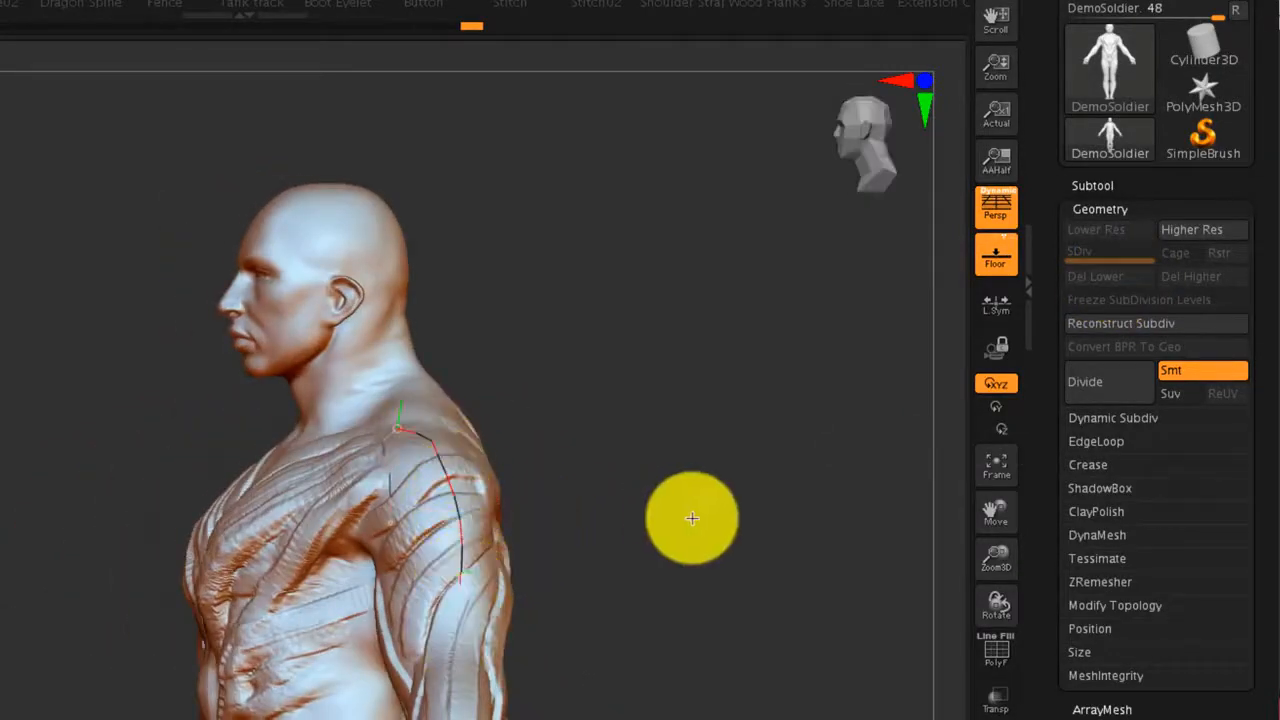
drag(691, 517, 807, 550)
drag(958, 542, 932, 540)
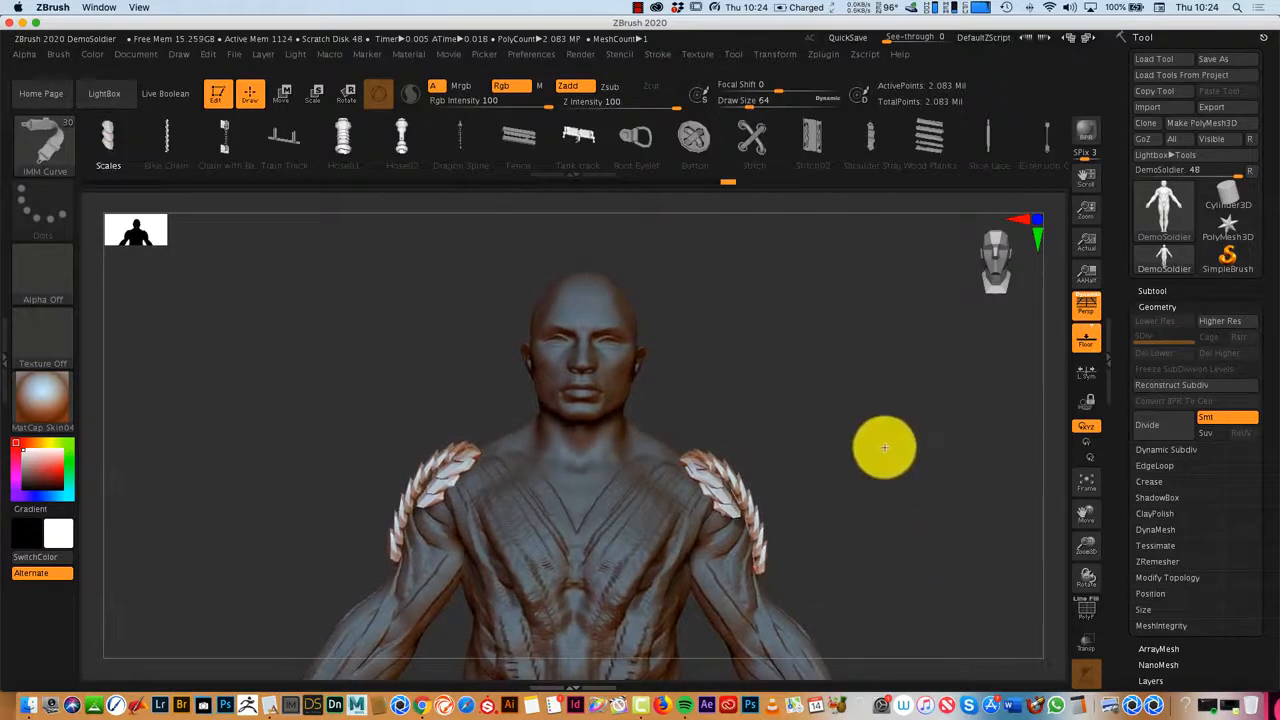
Step: Set the draw size to 124 and lay Scales strips along the back and from the collar down the middle of the chest
drag(880, 449, 771, 444)
click(762, 98)
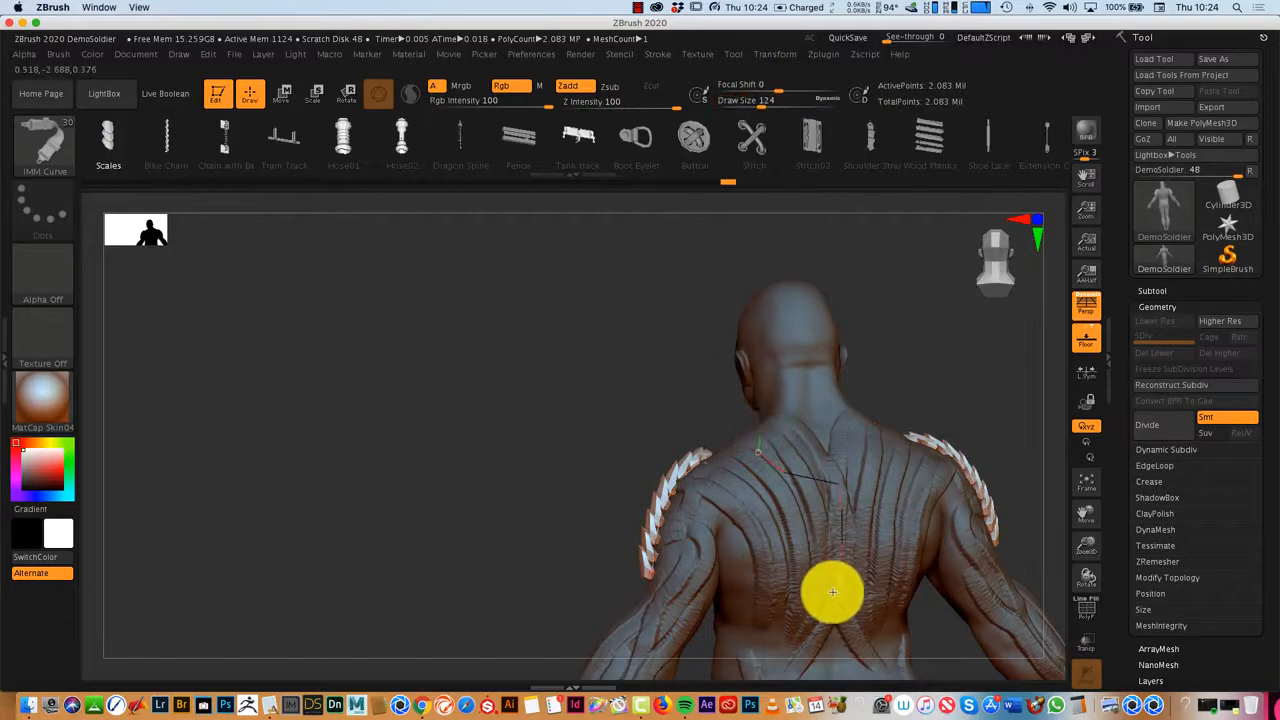
drag(946, 351, 937, 514)
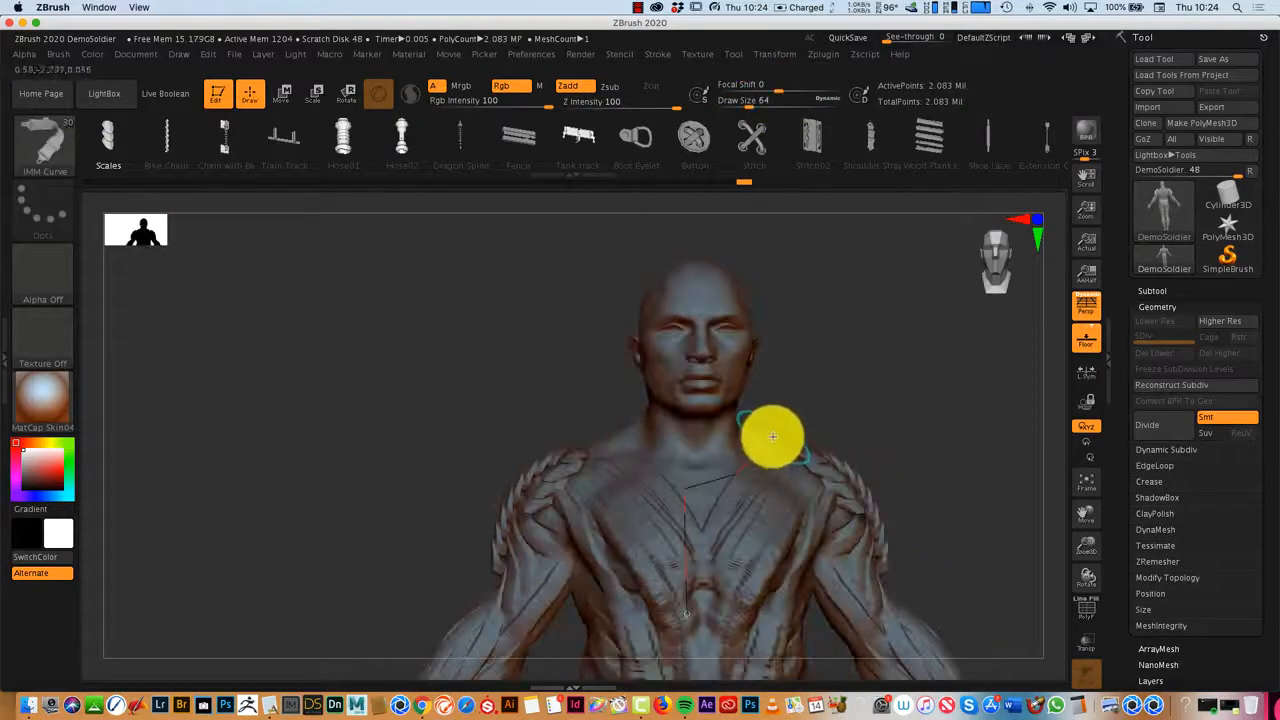
click(704, 670)
mouse_move(1091, 530)
mouse_down()
mouse_move(1034, 443)
mouse_move(771, 413)
mouse_up()
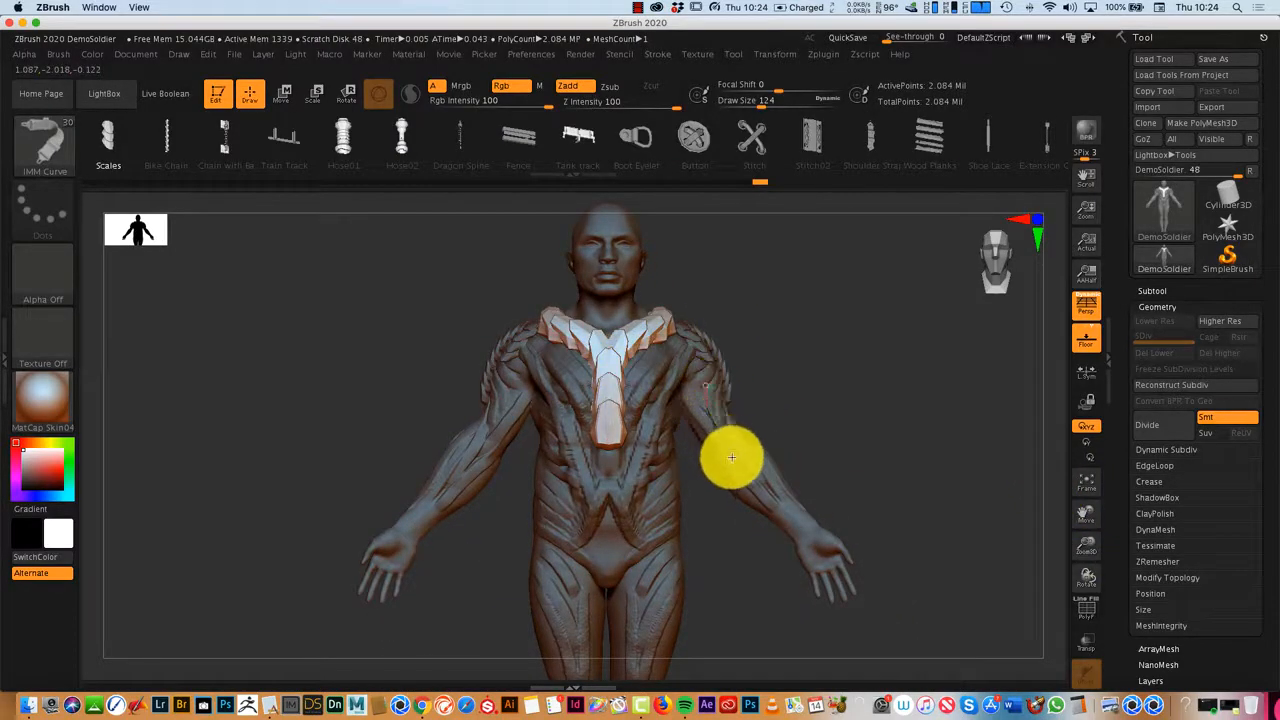
drag(770, 502, 775, 508)
mouse_move(953, 552)
mouse_down()
mouse_move(891, 551)
mouse_move(934, 569)
mouse_move(960, 547)
mouse_up()
key(super+z)
Step: Draw Scales strips down the front of both thighs and move them back against the legs
drag(1087, 537, 1055, 478)
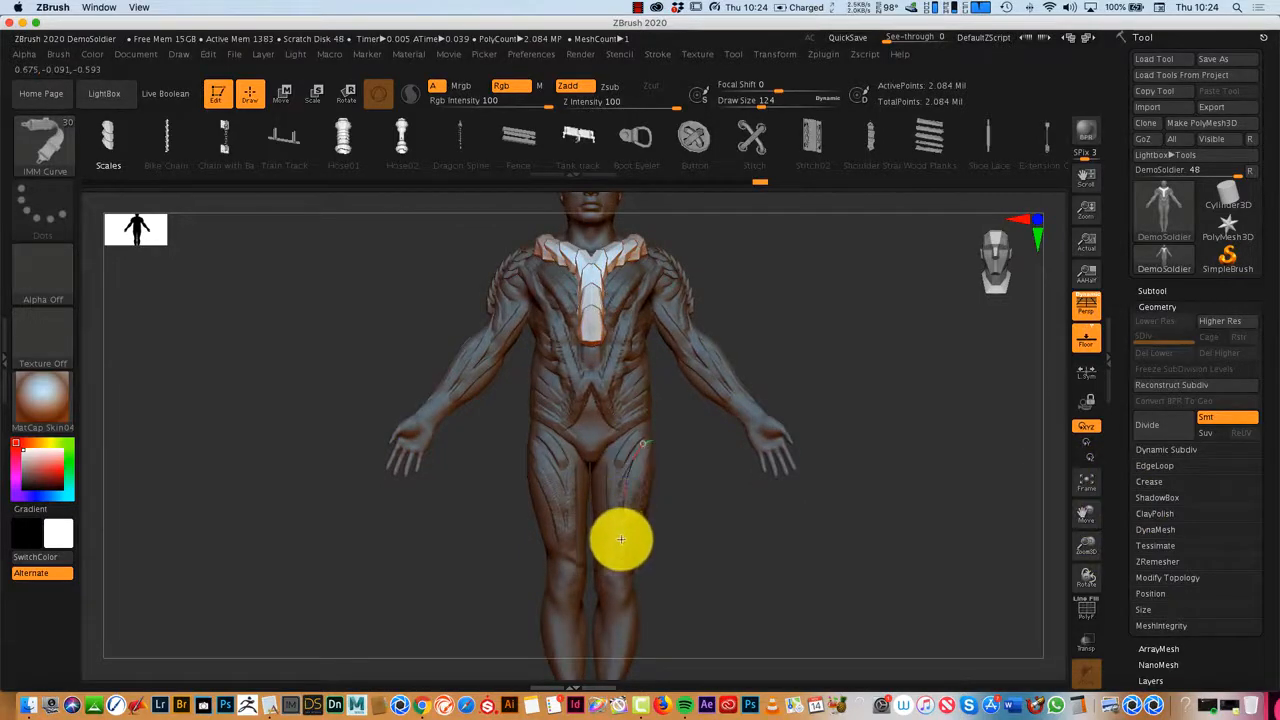
drag(1003, 533, 931, 528)
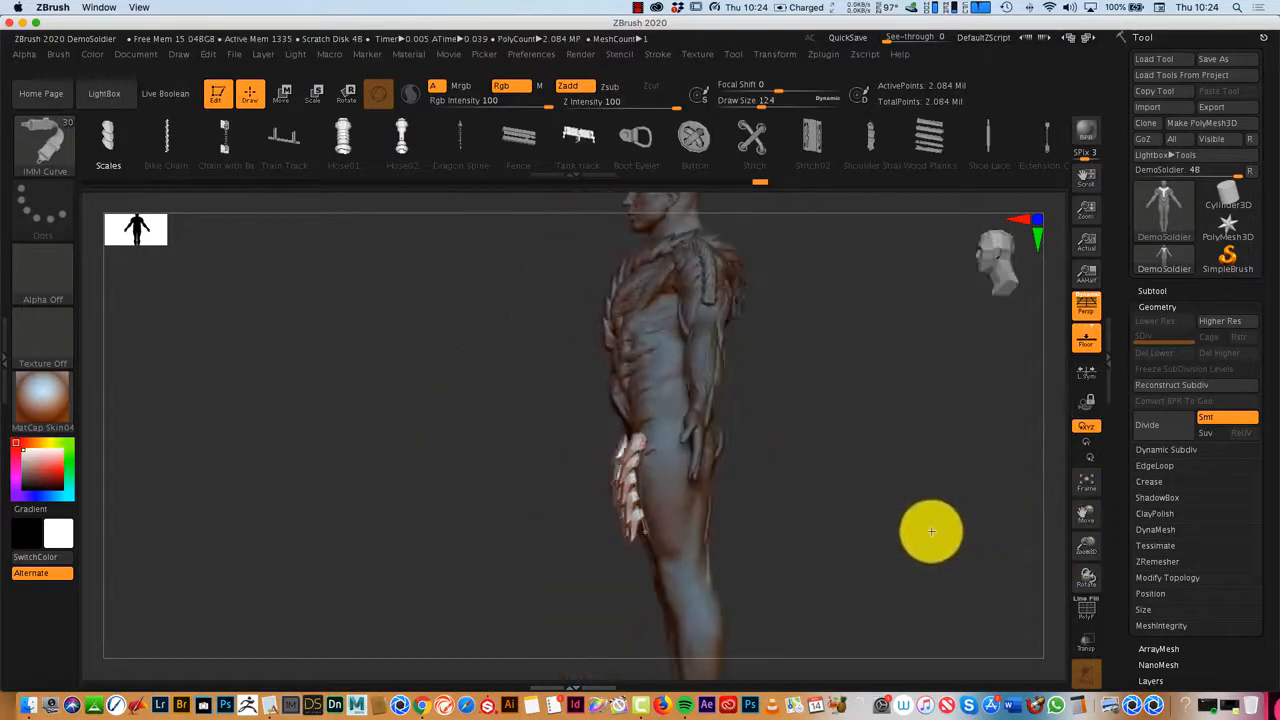
click(285, 94)
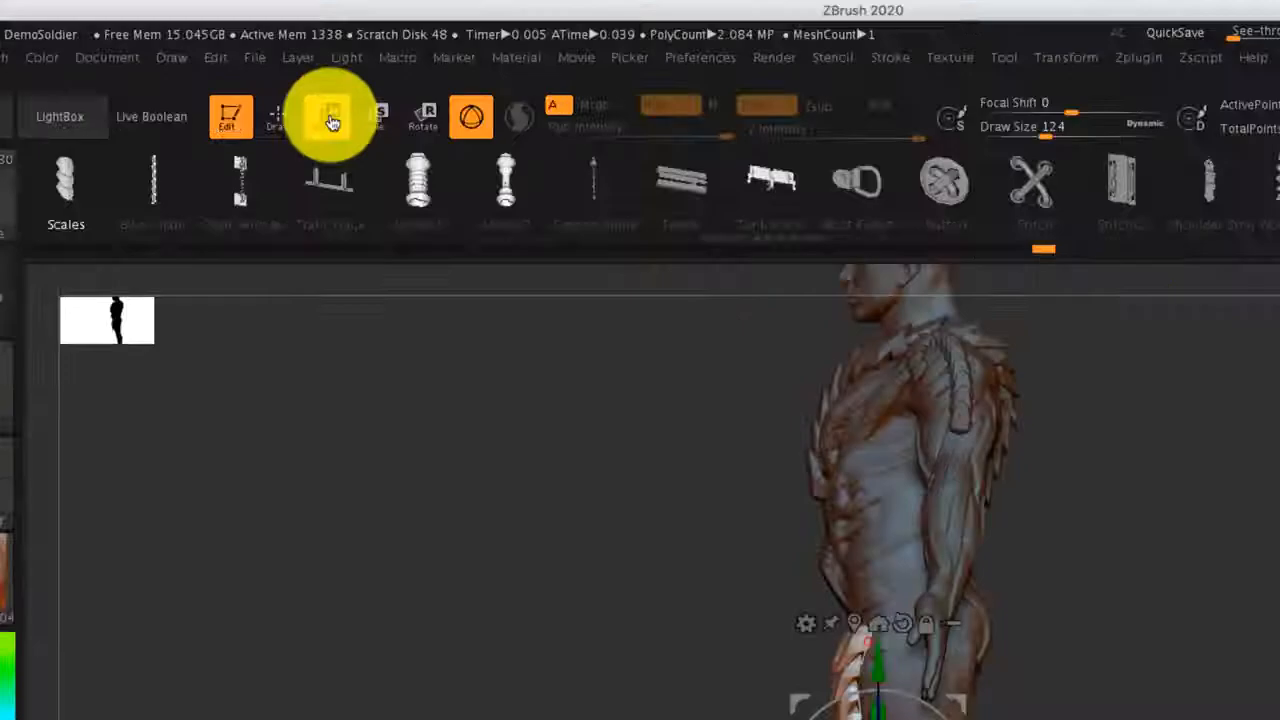
click(929, 695)
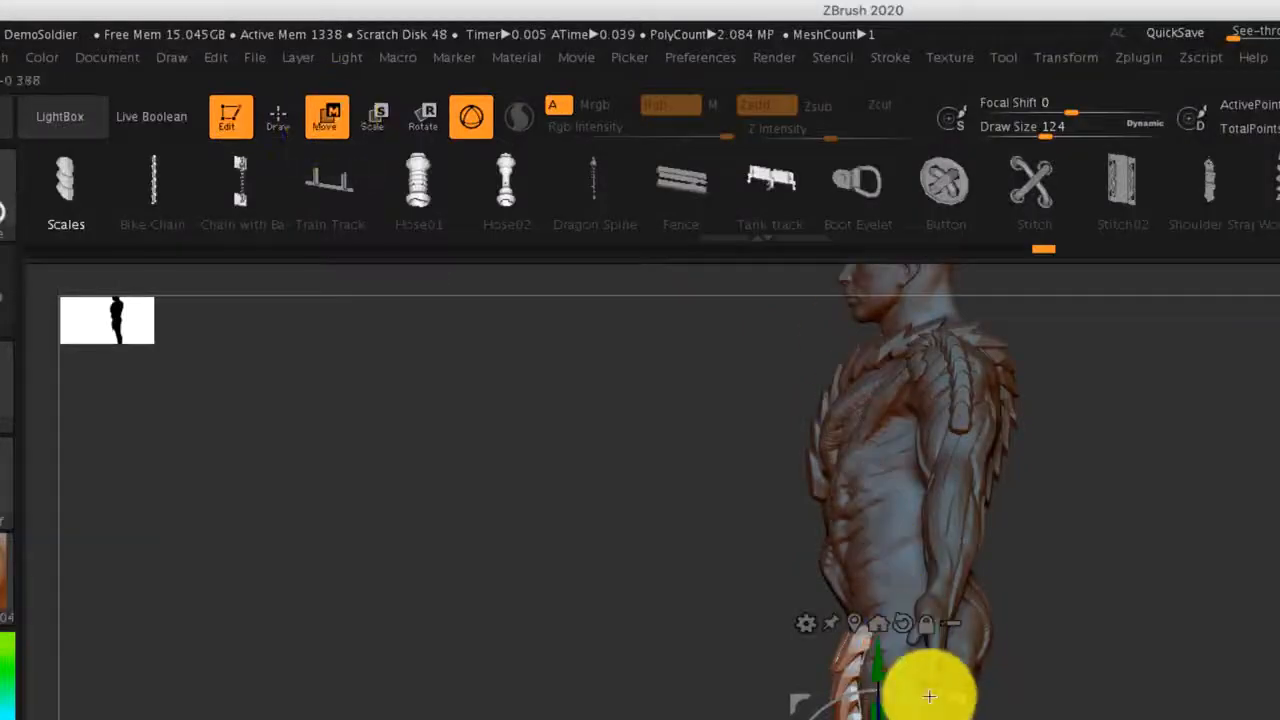
drag(931, 710, 974, 711)
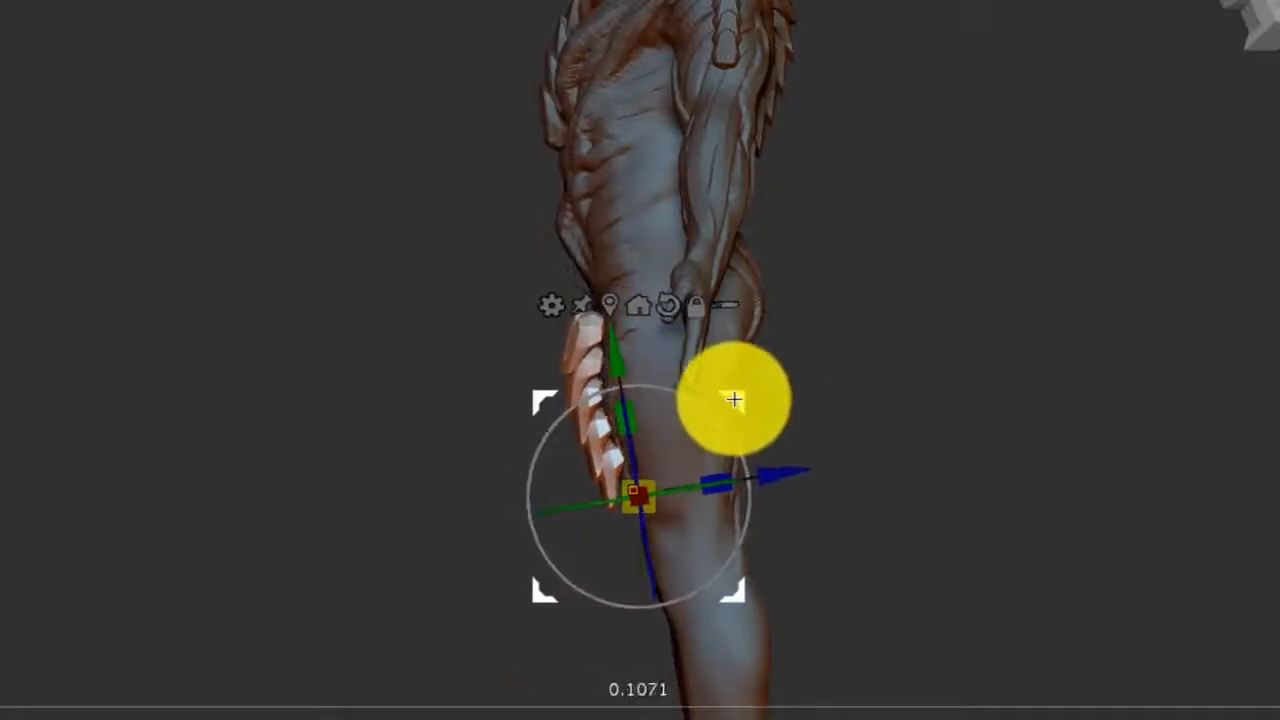
drag(742, 401, 1052, 457)
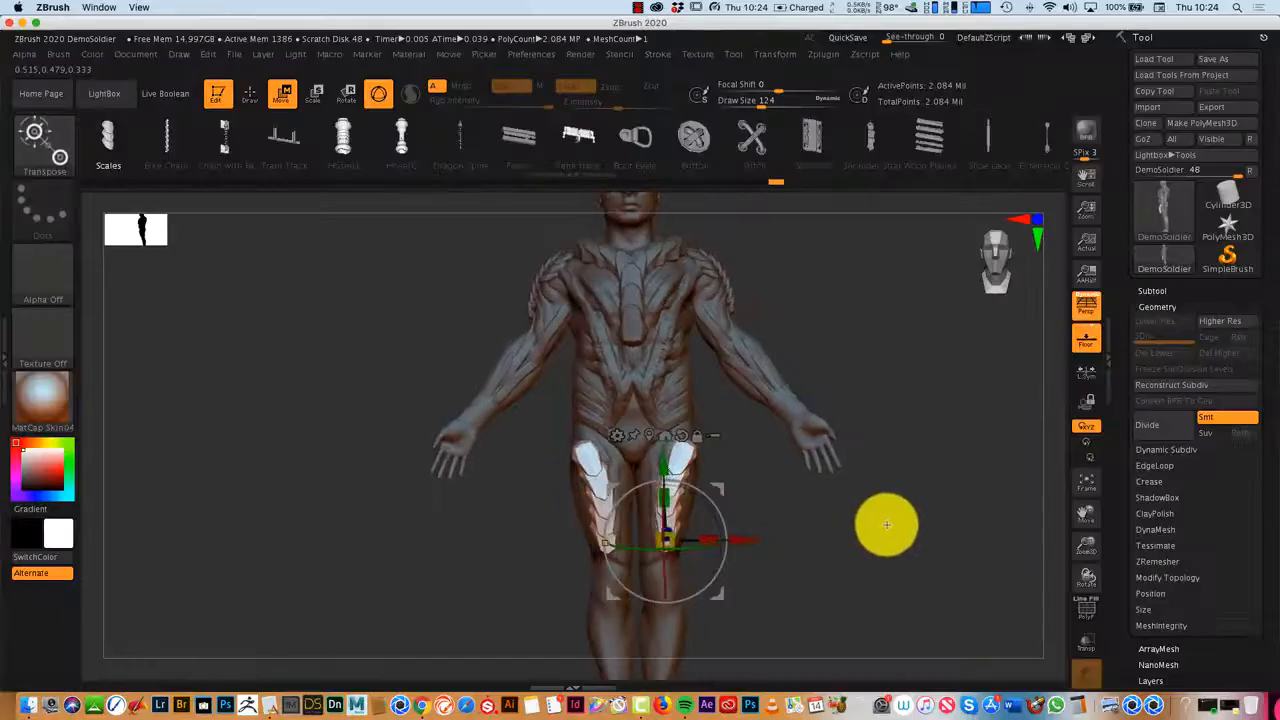
drag(886, 524, 886, 526)
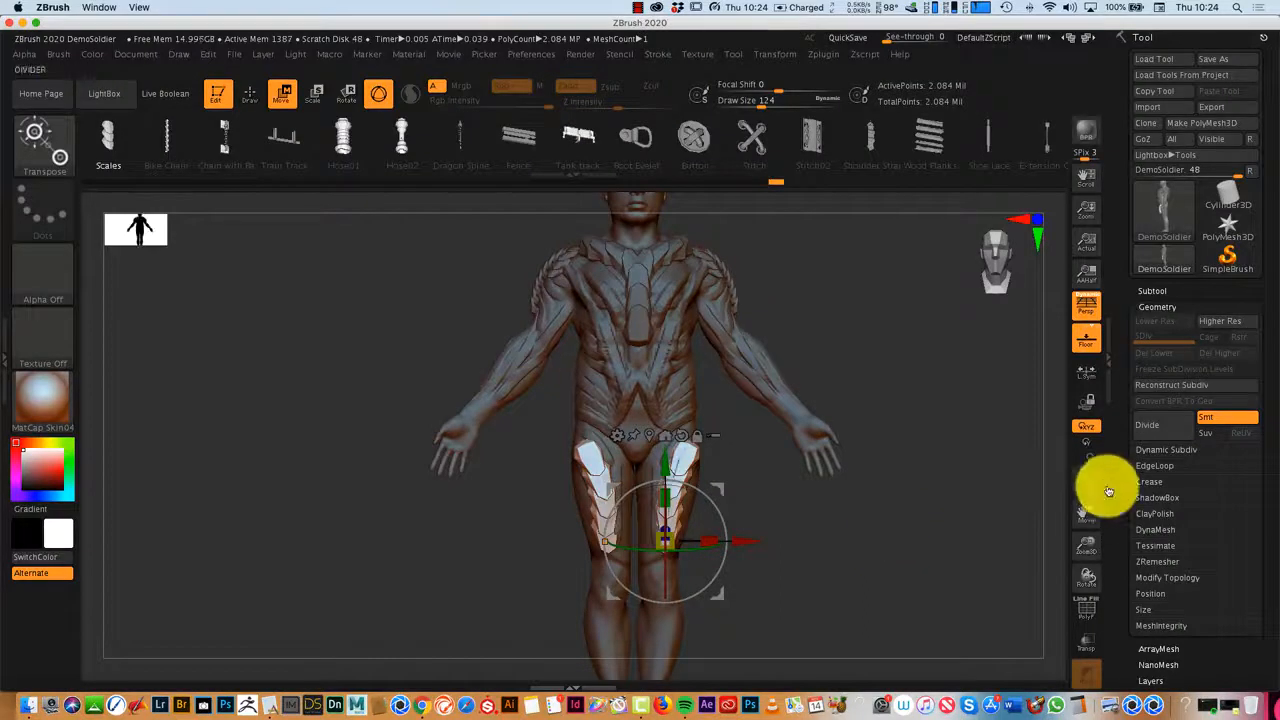
mouse_move(1092, 507)
mouse_down()
mouse_move(1029, 526)
mouse_move(1049, 549)
mouse_move(960, 551)
mouse_move(966, 594)
mouse_move(971, 557)
mouse_move(934, 582)
mouse_move(889, 583)
mouse_move(946, 574)
mouse_move(1000, 591)
mouse_move(960, 574)
mouse_up()
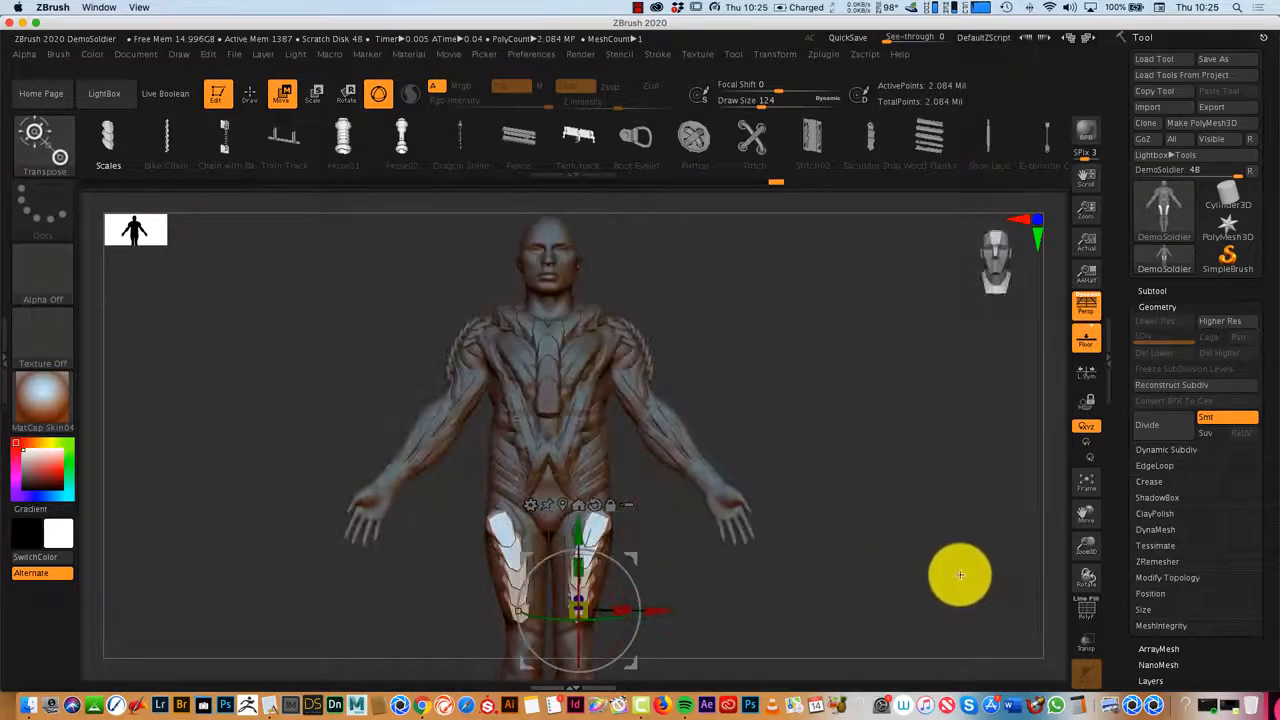
Step: Return to Draw mode and clear the mask from the whole body
click(248, 96)
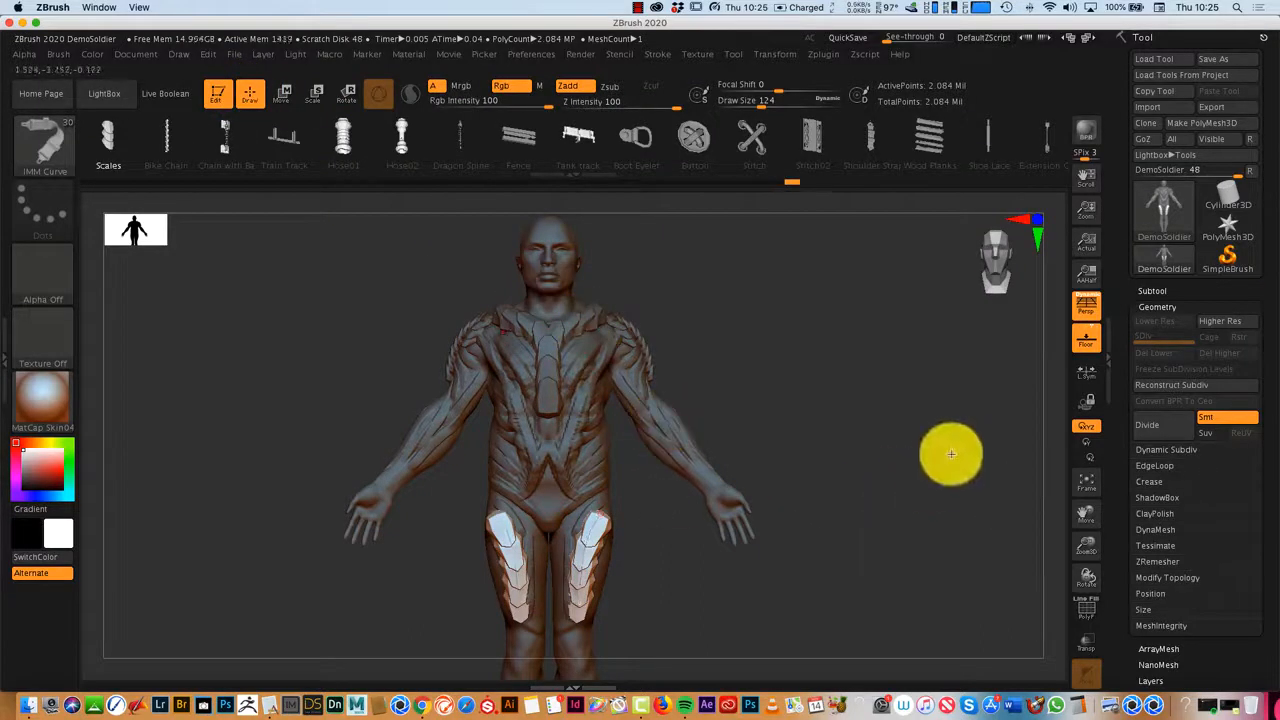
key(ctrl)
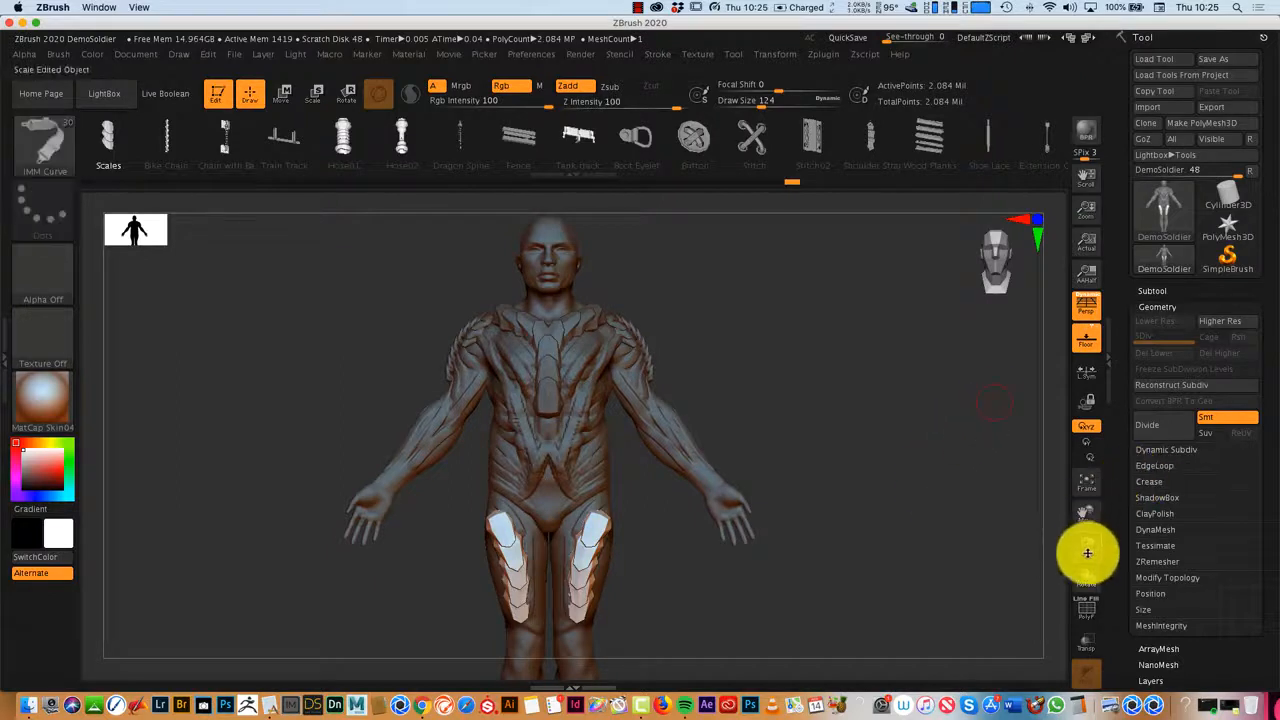
drag(1087, 553, 1092, 525)
mouse_move(947, 514)
mouse_down()
mouse_move(889, 520)
mouse_move(971, 520)
mouse_move(894, 534)
mouse_move(949, 537)
mouse_move(891, 525)
mouse_move(954, 529)
mouse_up()
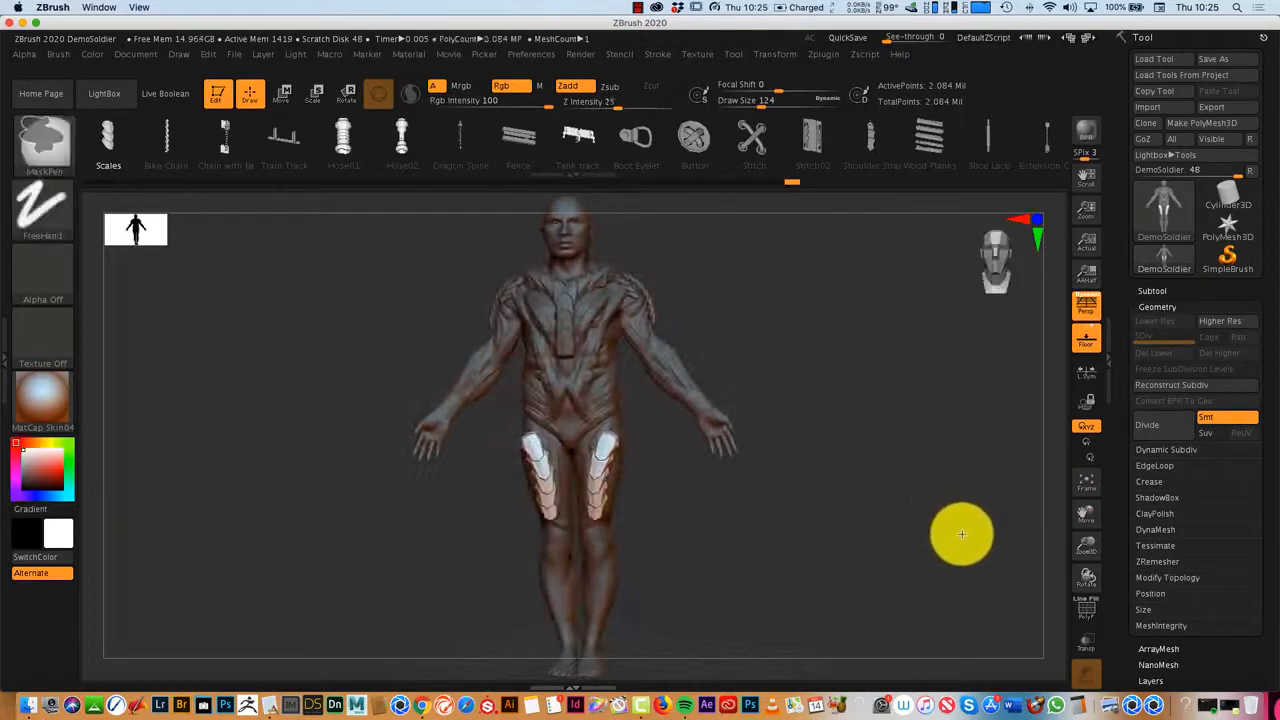
ctrl+drag(949, 420, 871, 557)
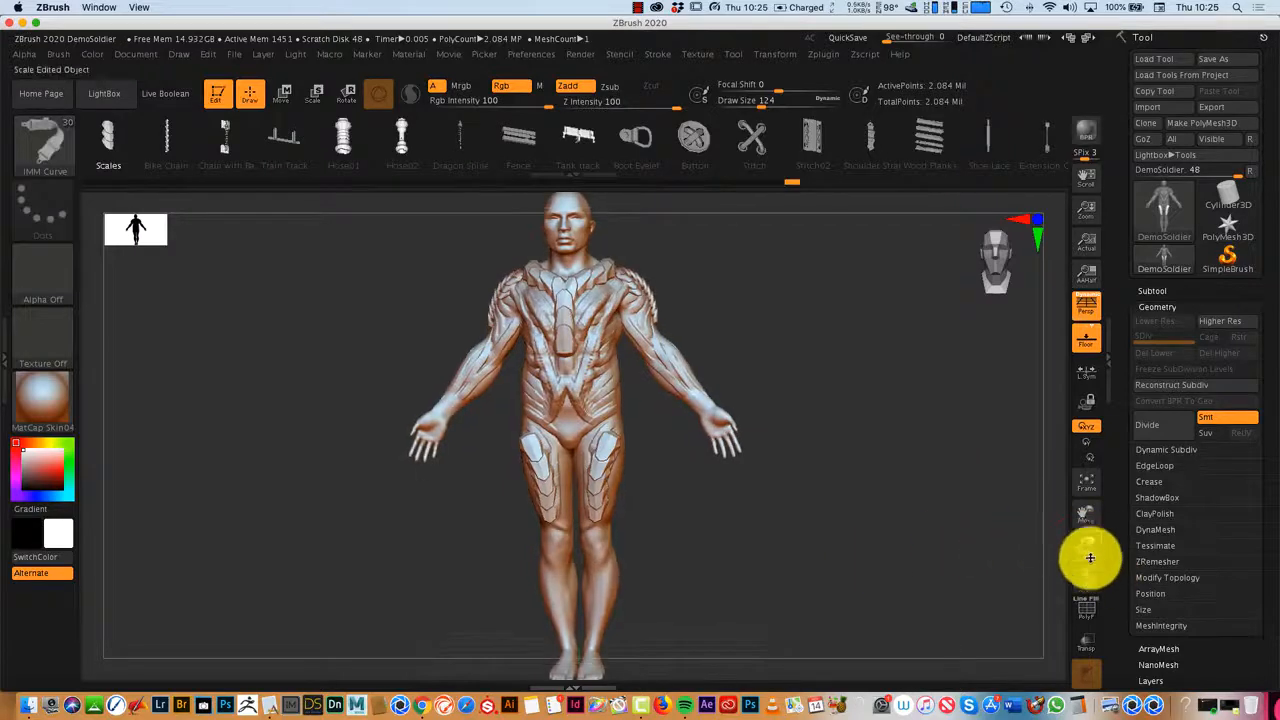
Step: Collapse the Geometry settings and examine the scale pieces on the thighs, chest and shoulders
mouse_move(1086, 557)
mouse_down()
mouse_move(1094, 600)
mouse_move(1071, 543)
mouse_up()
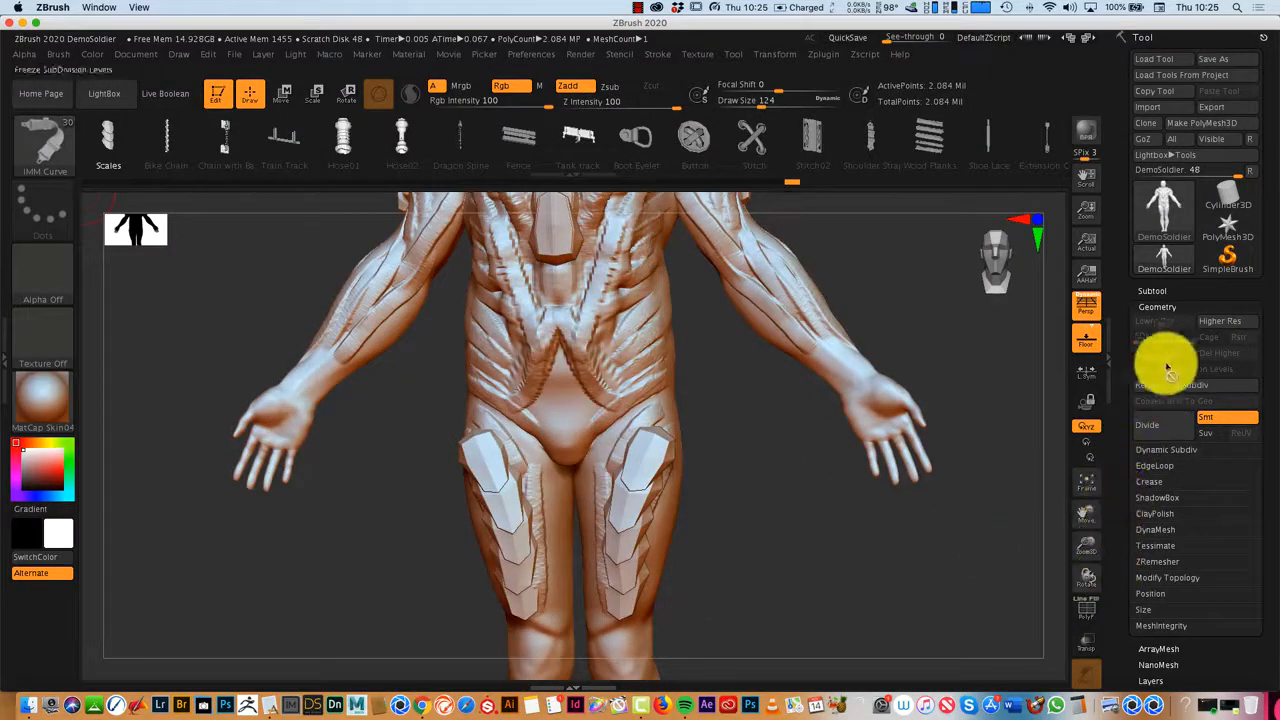
click(1155, 289)
click(1152, 289)
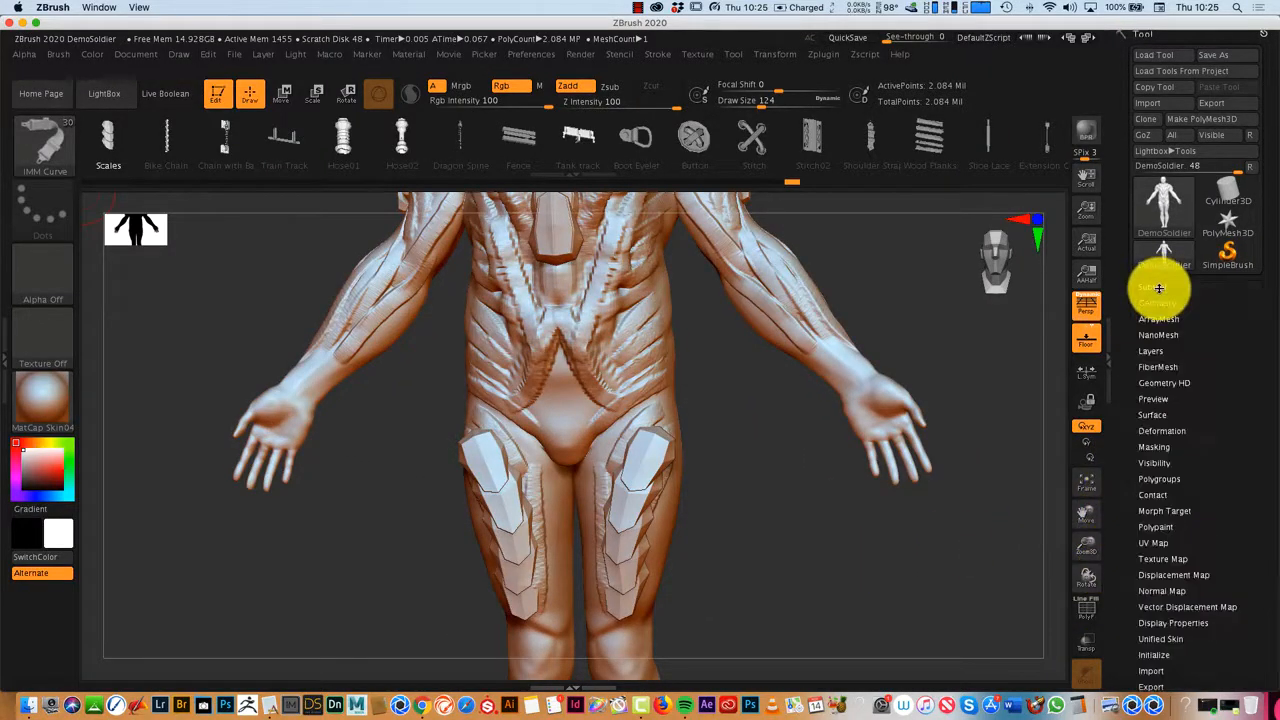
mouse_move(892, 577)
mouse_down()
mouse_move(929, 577)
mouse_move(914, 571)
mouse_up()
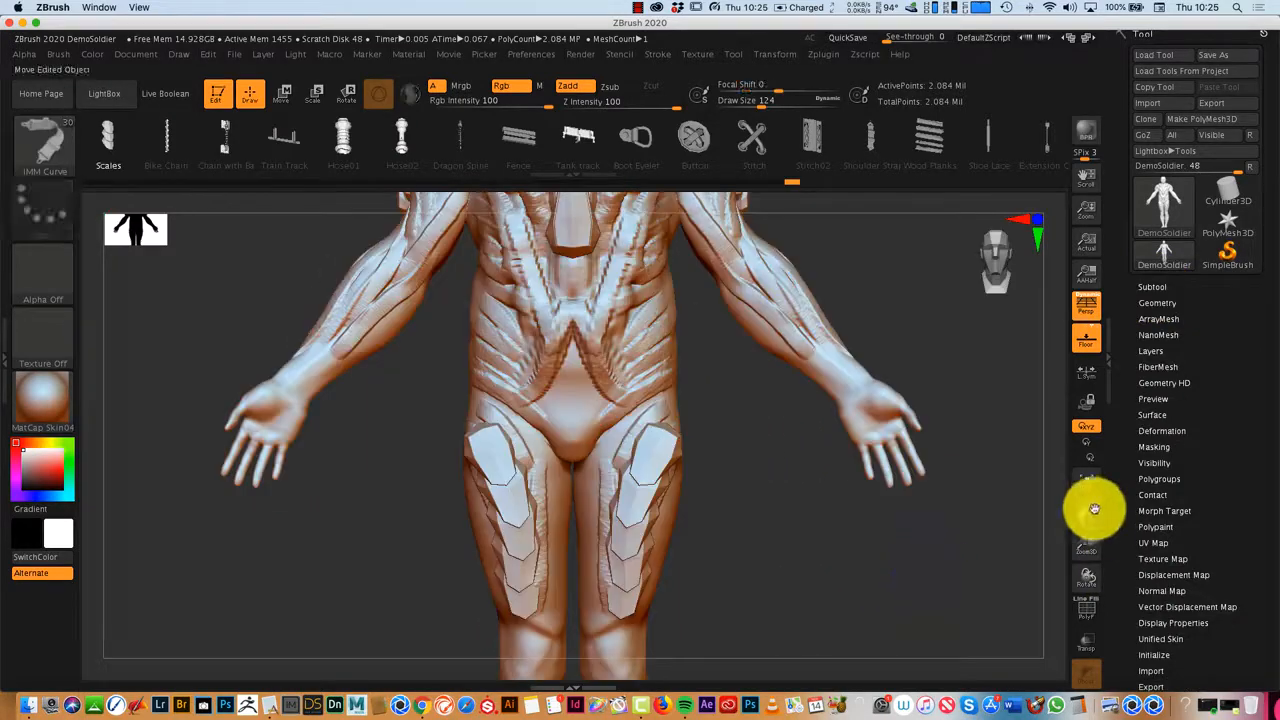
drag(1093, 510, 1084, 625)
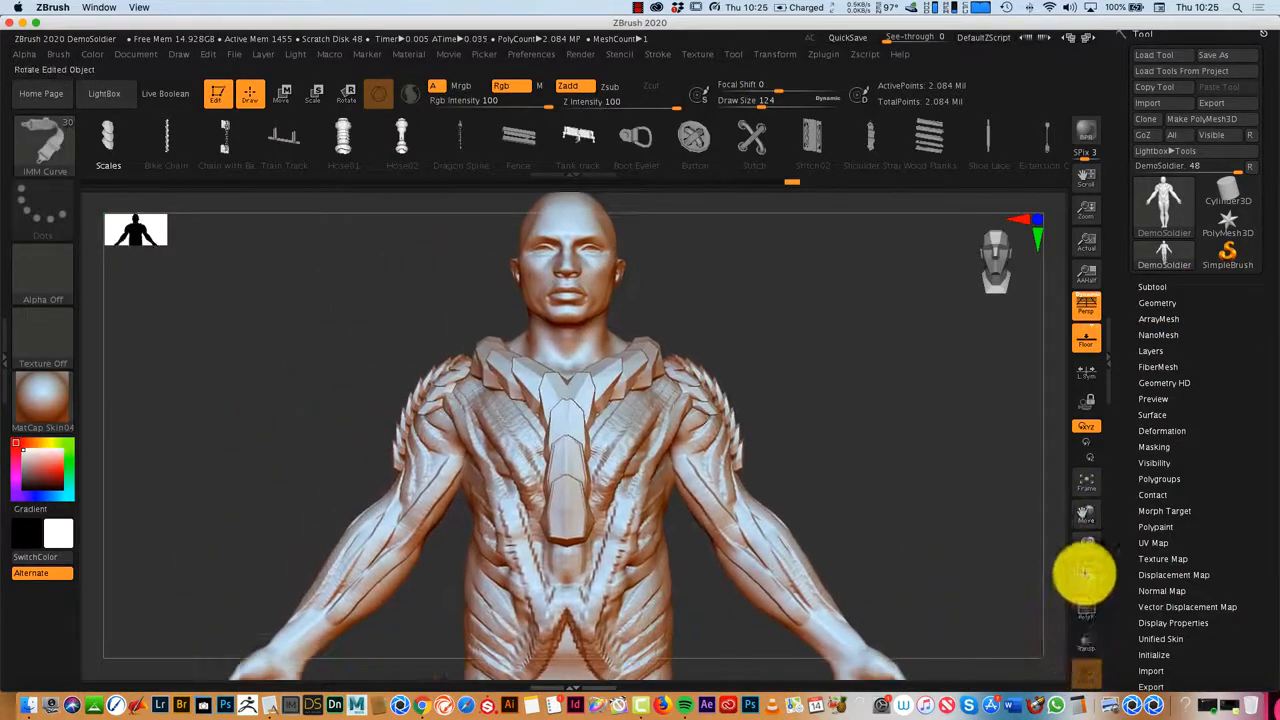
mouse_move(1080, 571)
mouse_down()
mouse_move(1089, 551)
mouse_move(1086, 591)
mouse_move(1082, 517)
mouse_move(1094, 560)
mouse_up()
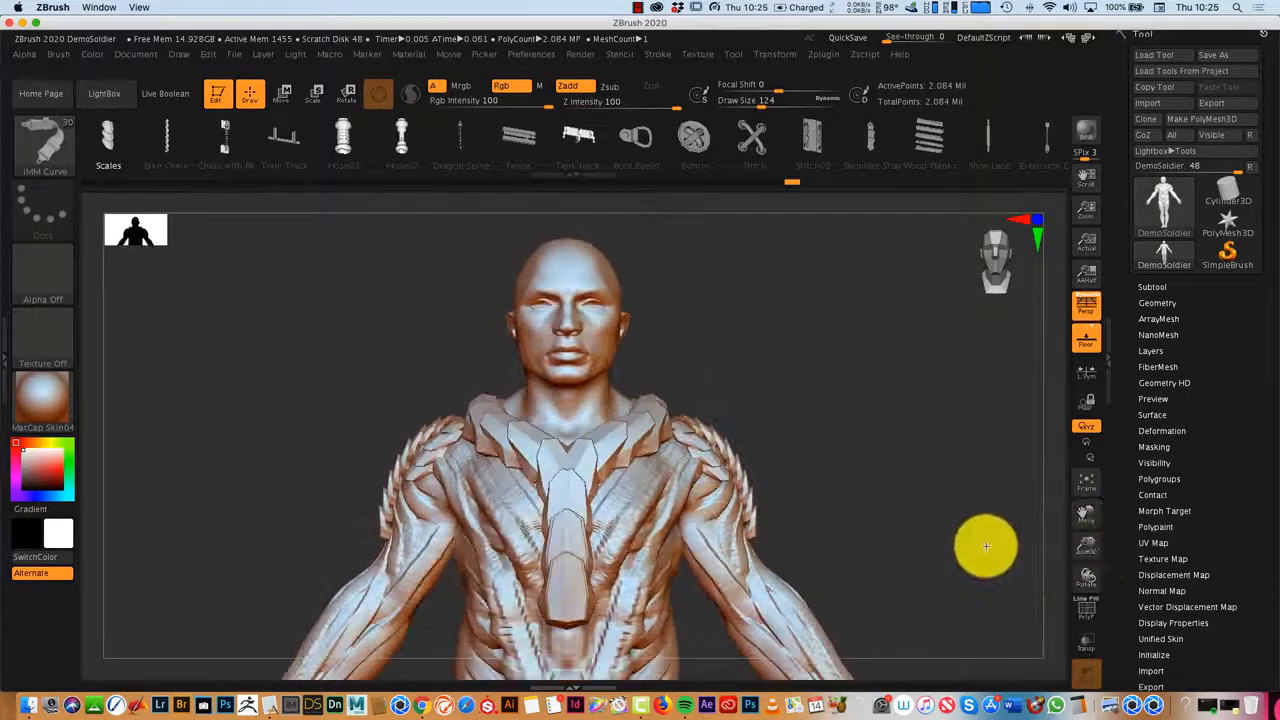
Step: Insert the Coupler01 part from the machine parts IMM brush on the sides of the head, just in front of the ears
click(55, 145)
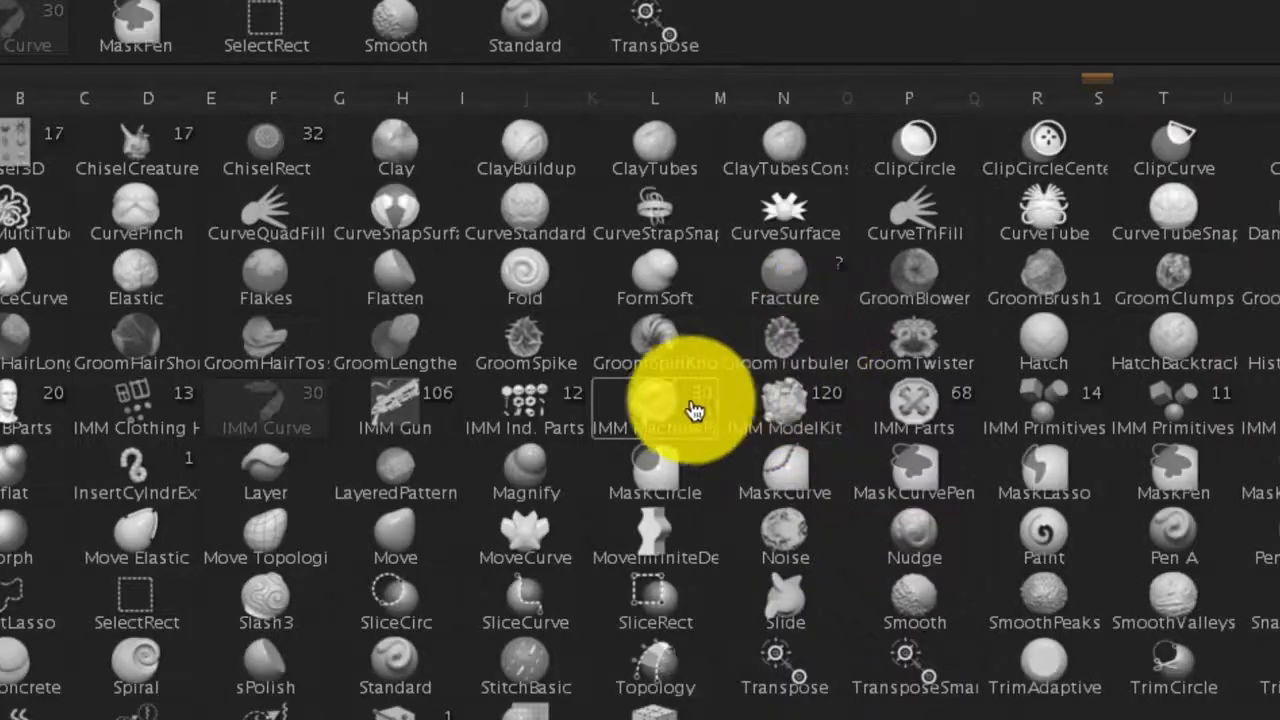
click(762, 398)
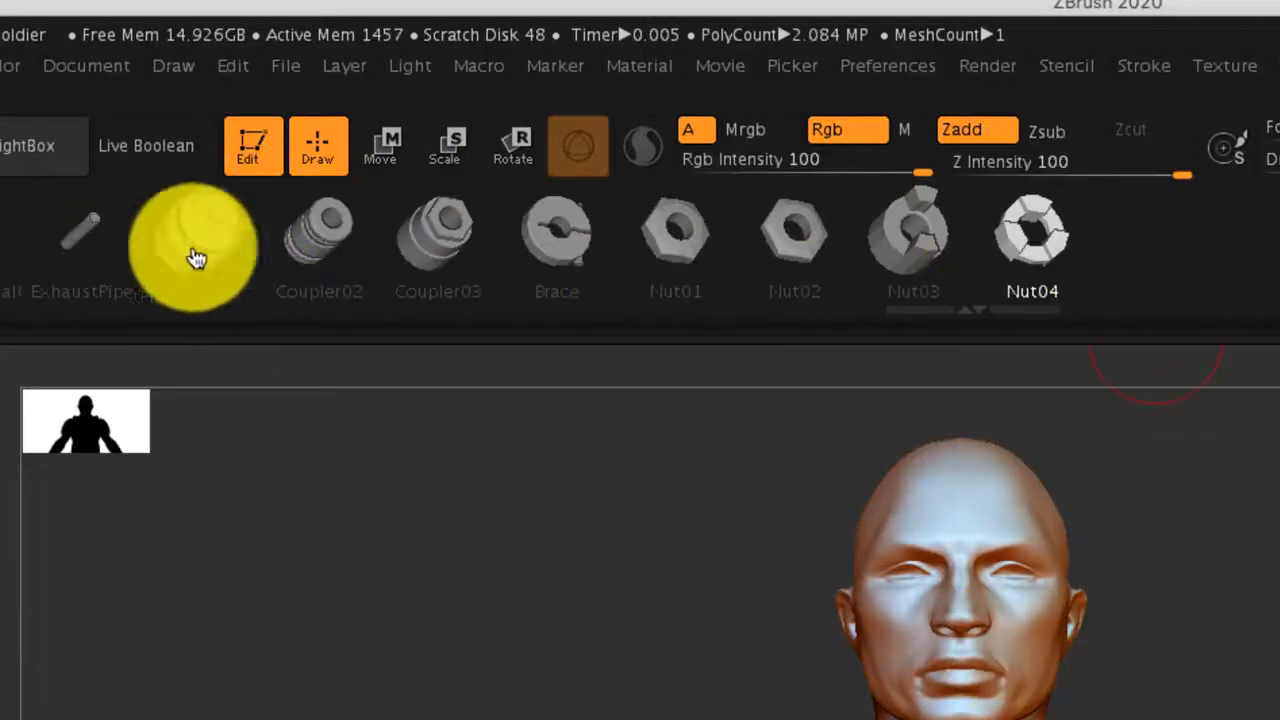
click(220, 231)
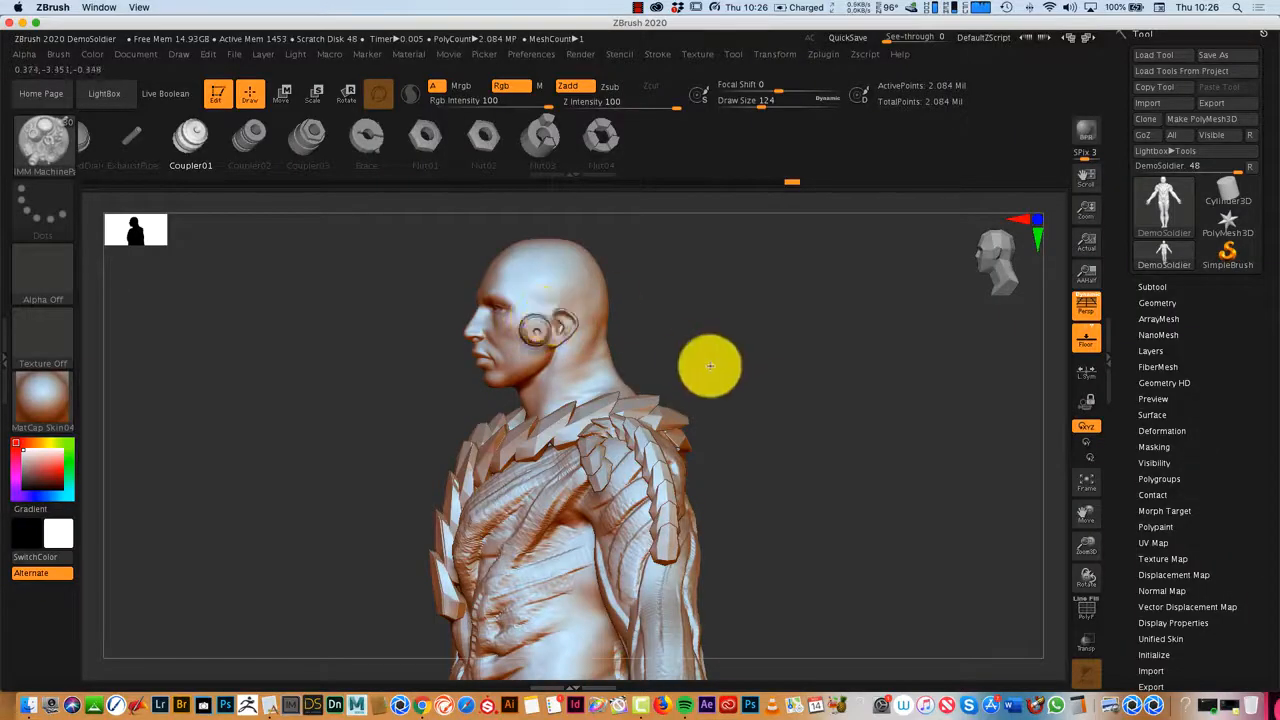
shift+drag(710, 366, 797, 371)
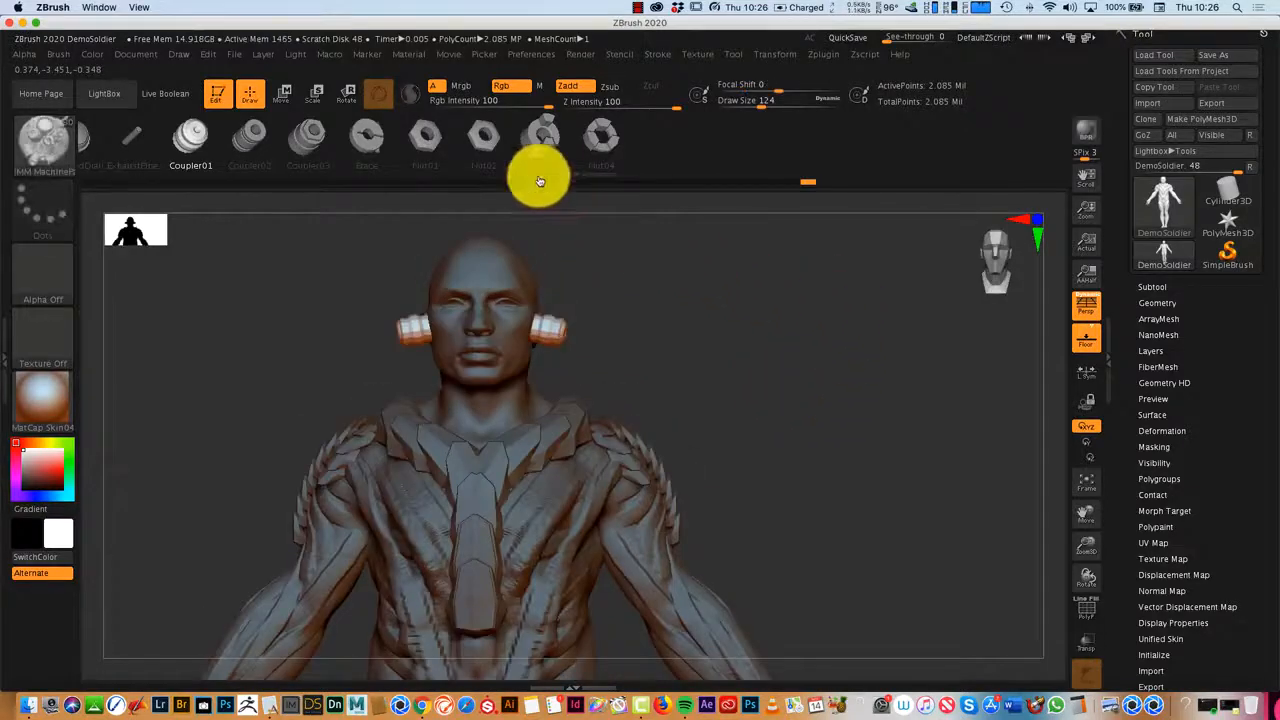
Step: Move the coupler parts back over the ears, scale them up, sink them into the sides of the head, and return to Draw mode
click(354, 93)
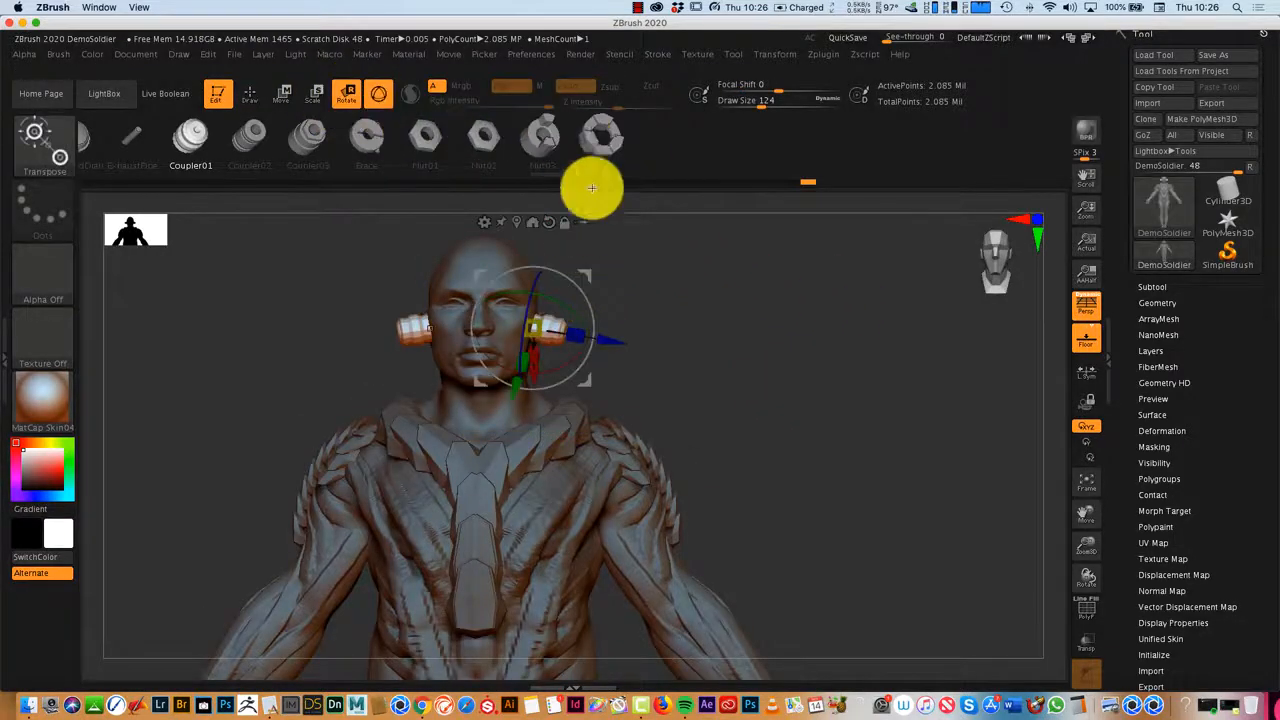
drag(582, 331, 824, 372)
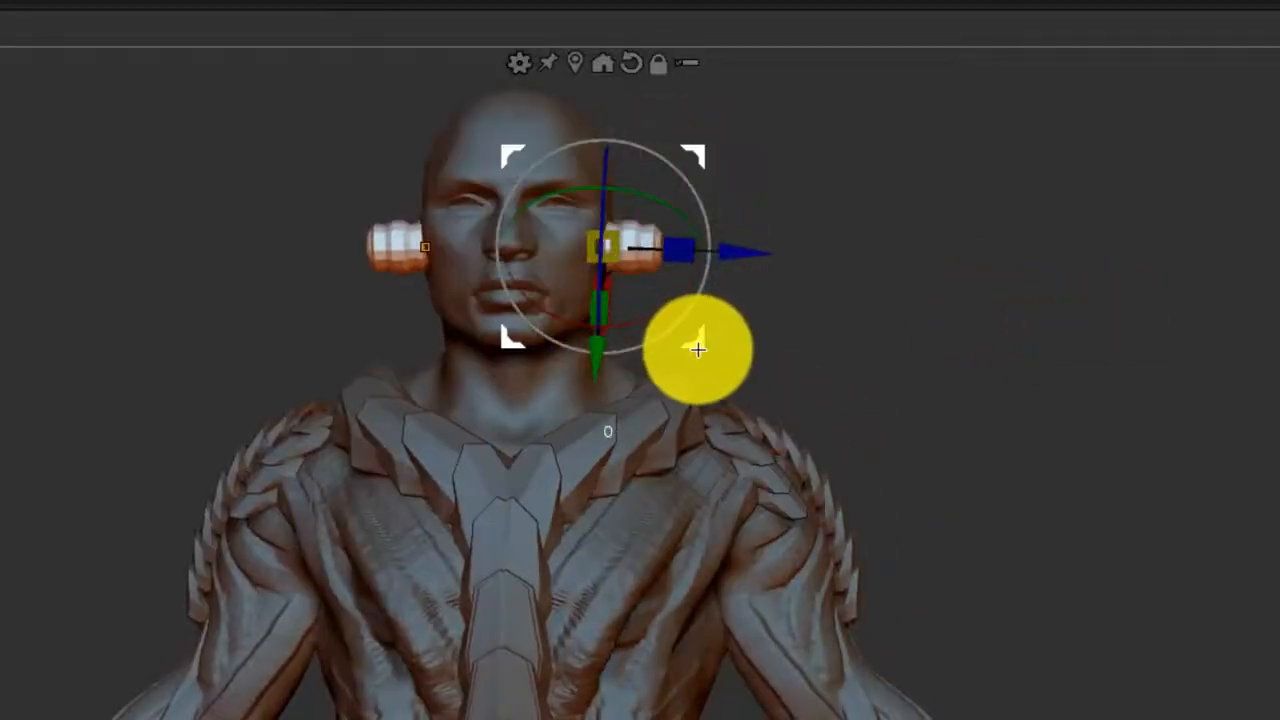
drag(698, 348, 807, 370)
mouse_move(793, 349)
mouse_down()
mouse_move(991, 466)
mouse_move(1081, 474)
mouse_move(1051, 449)
mouse_up()
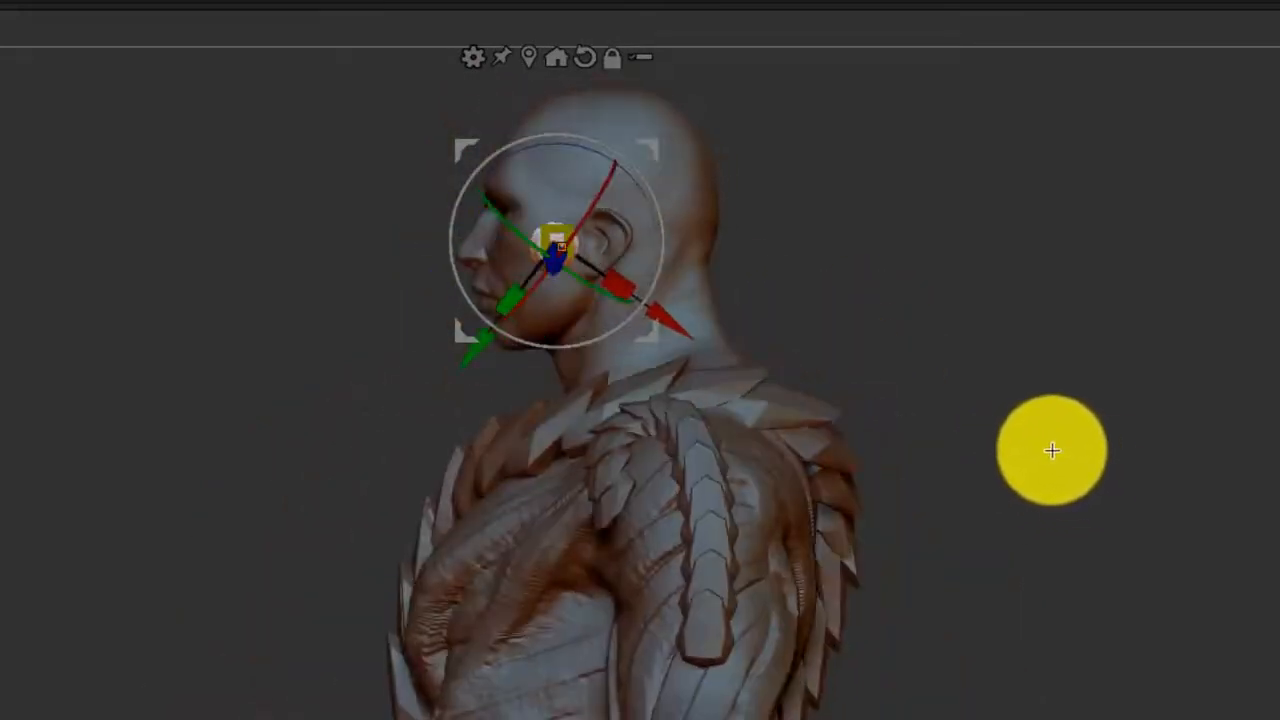
drag(557, 243, 562, 220)
drag(652, 145, 688, 167)
drag(947, 354, 1057, 349)
drag(737, 206, 1192, 688)
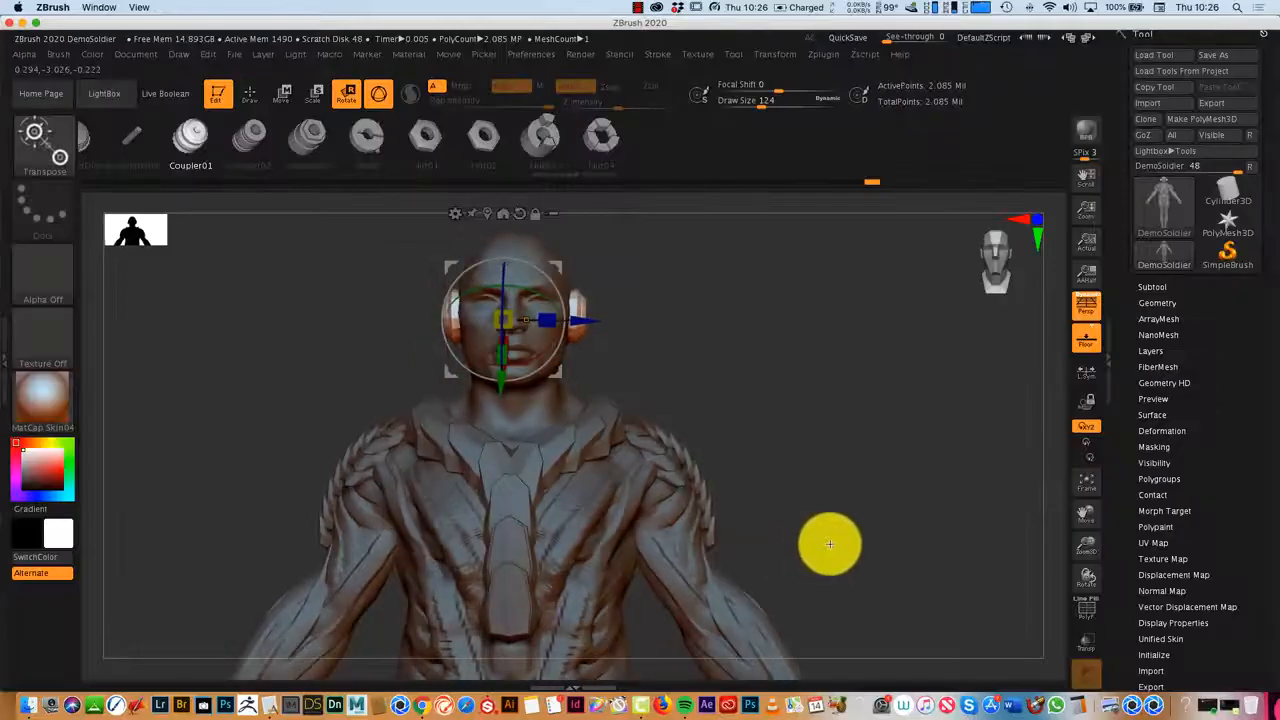
mouse_move(829, 543)
mouse_down()
mouse_move(823, 560)
mouse_move(803, 540)
mouse_up()
click(256, 100)
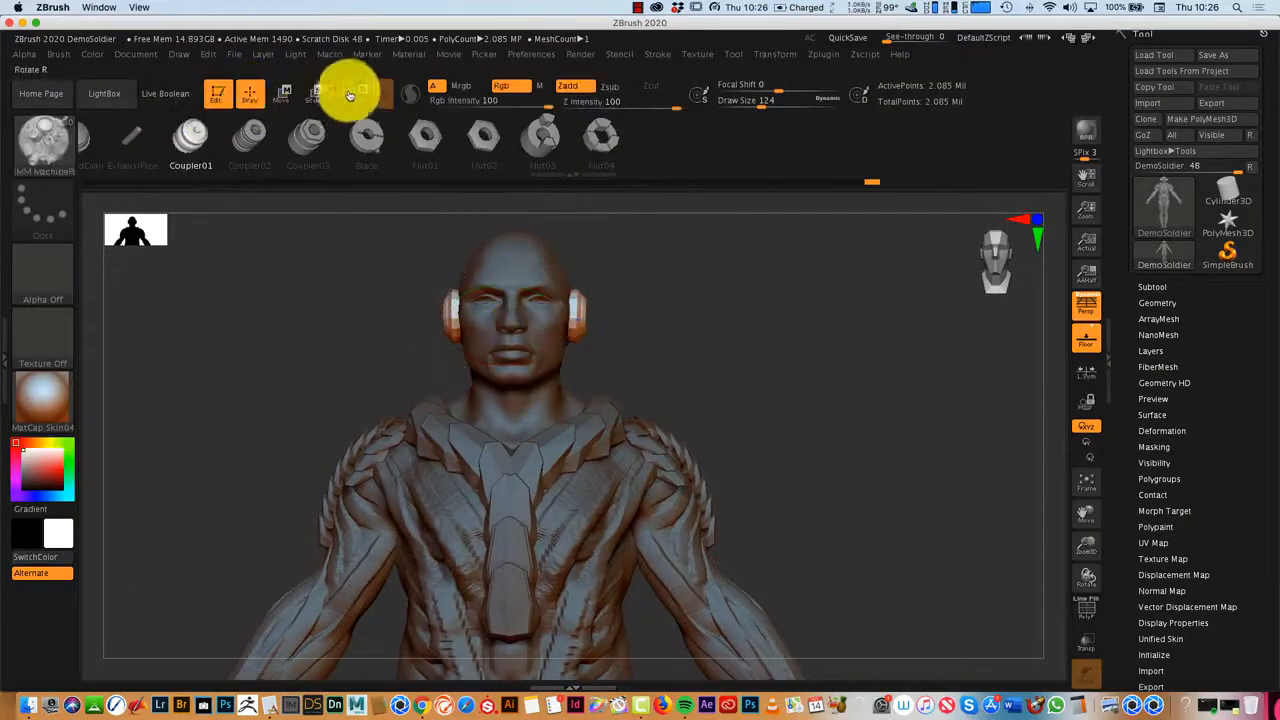
Step: Insert the Circle01 gear from the IMM SteamGears brush on the forehead and around both eyes
click(347, 93)
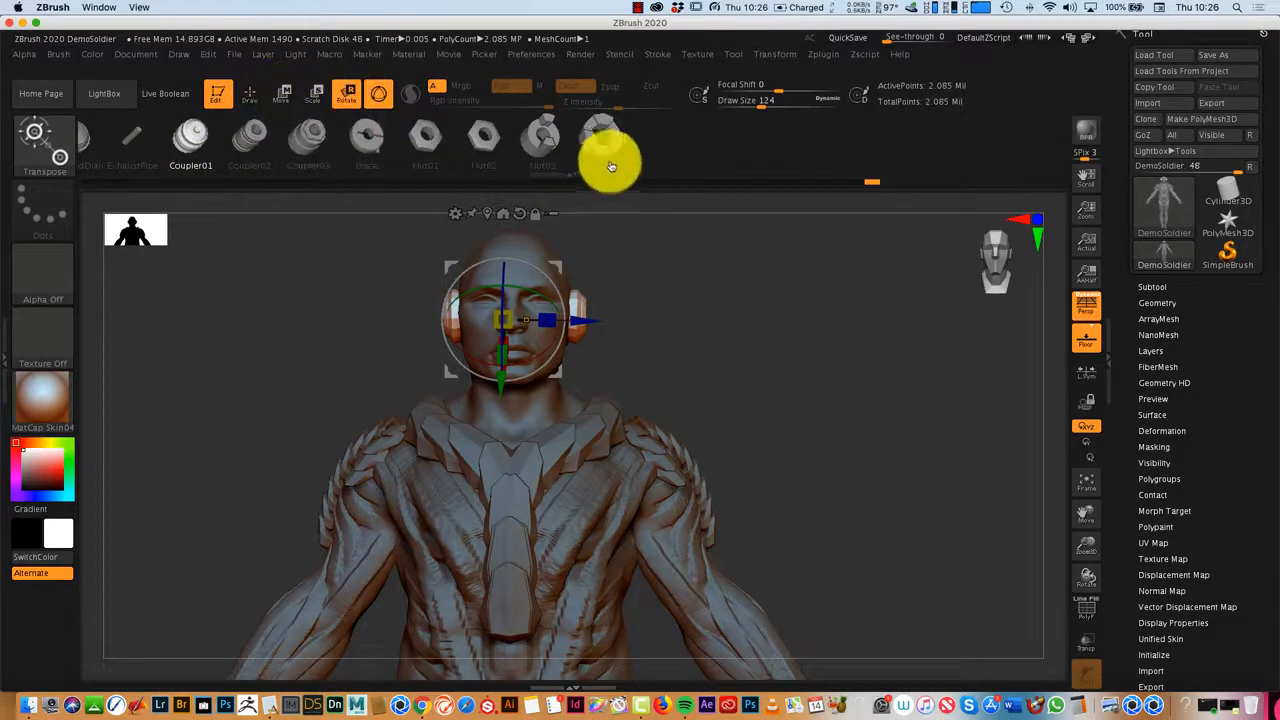
click(45, 140)
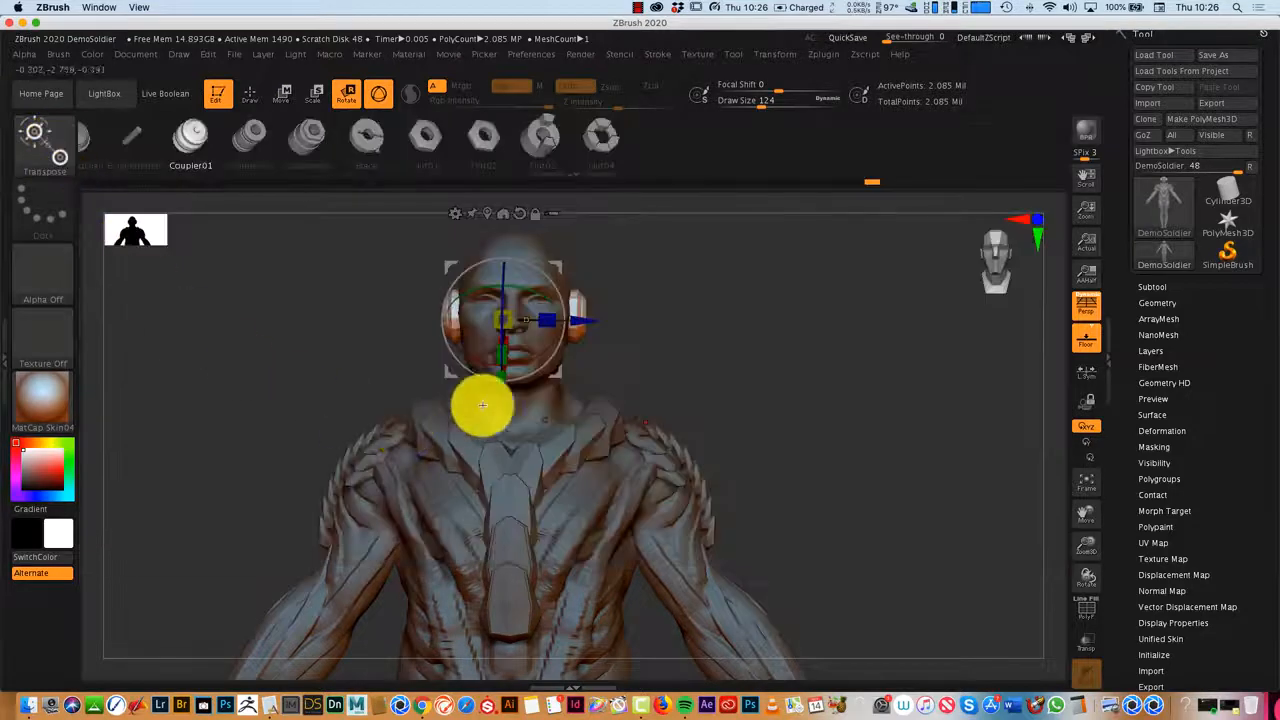
click(50, 147)
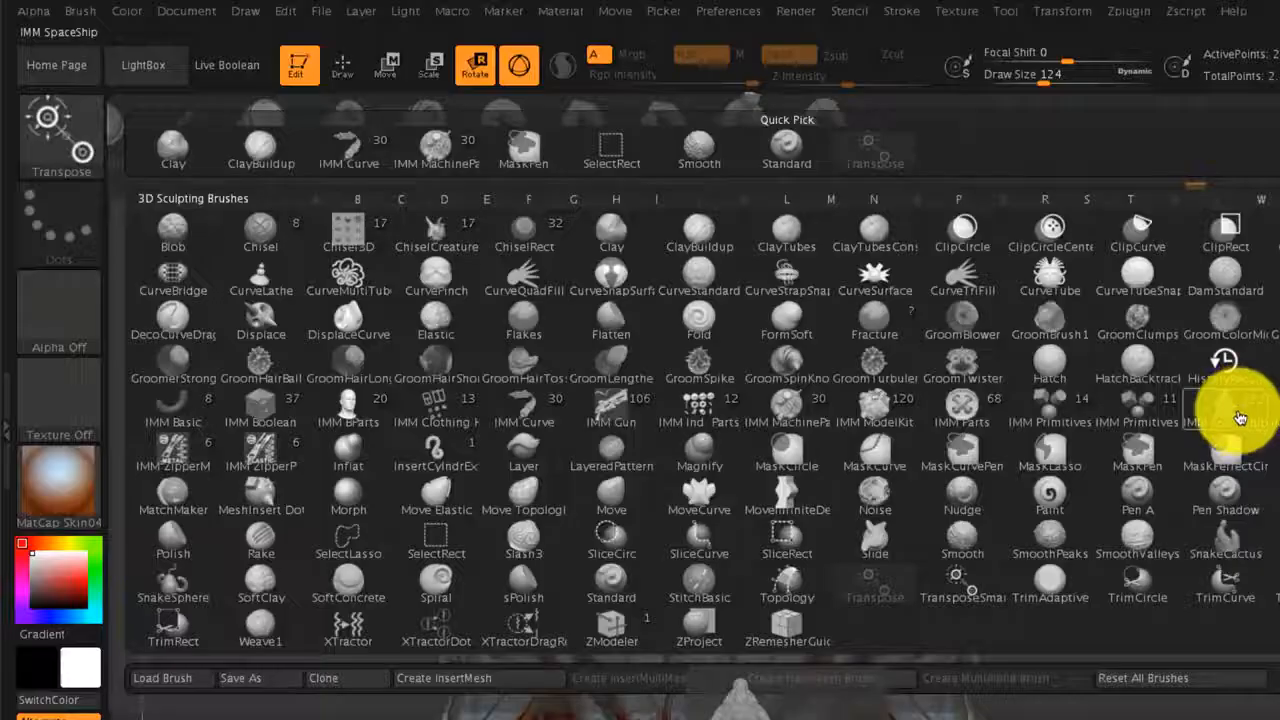
click(1215, 418)
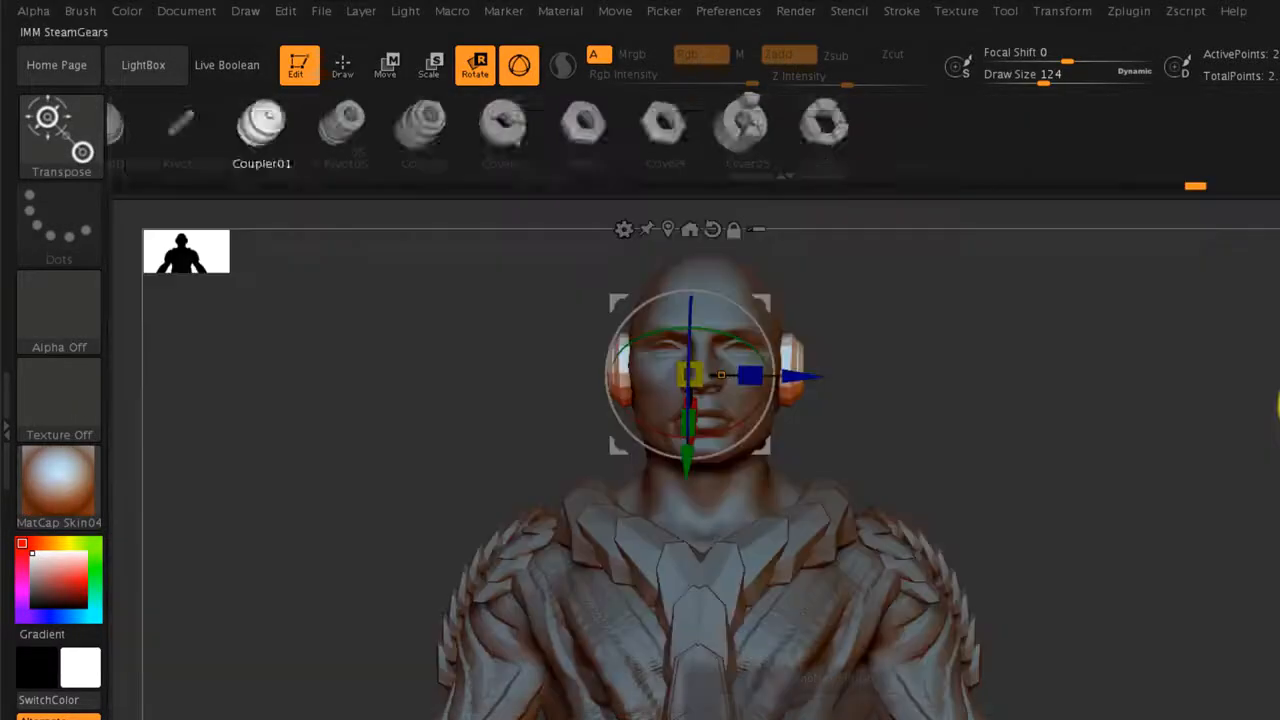
mouse_move(1230, 453)
mouse_down()
mouse_move(1109, 520)
mouse_move(1160, 530)
mouse_up()
click(342, 64)
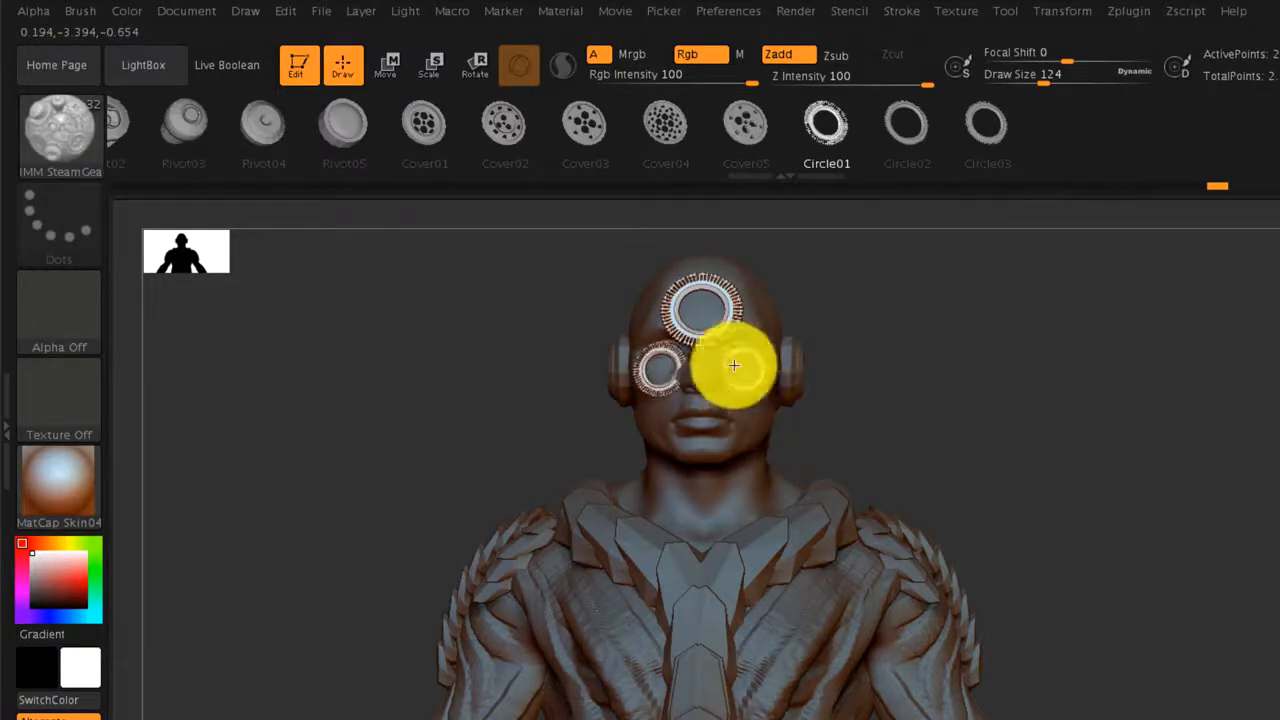
Step: Raise and tilt the eye rings to fit the eye sockets, check them in profile, and return to Draw mode
click(386, 64)
drag(814, 297, 814, 268)
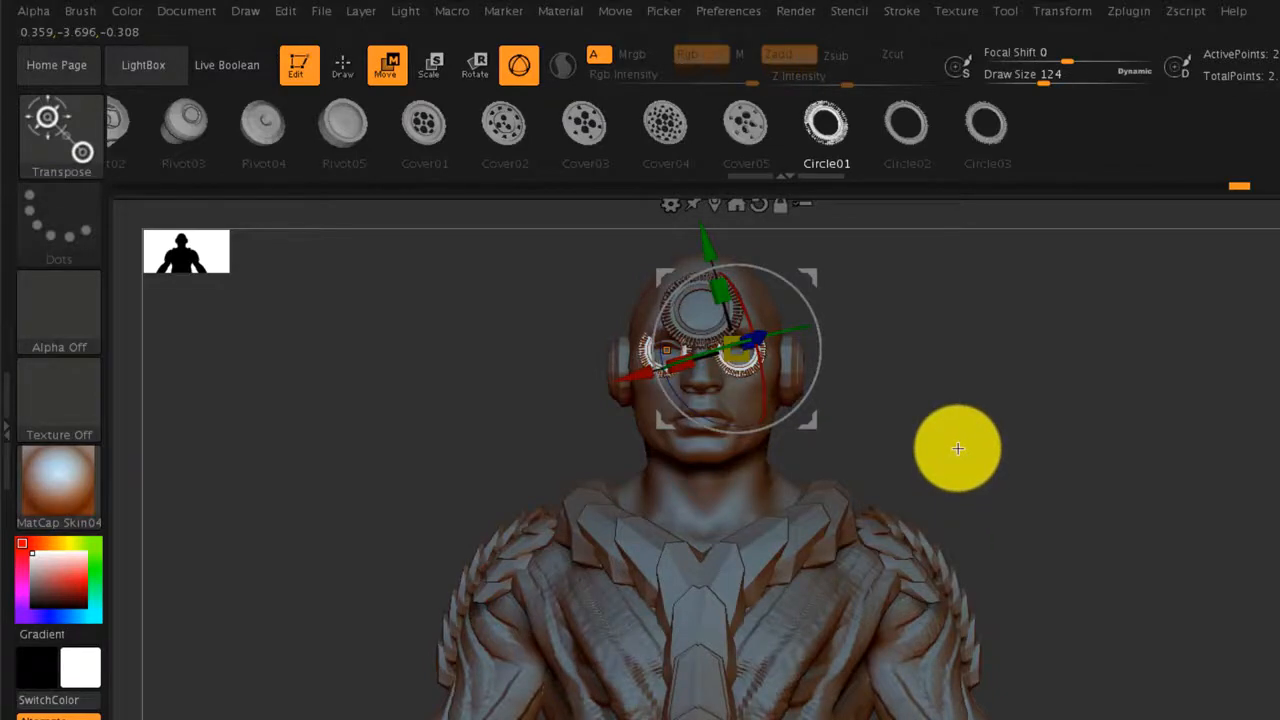
drag(1031, 460, 1097, 487)
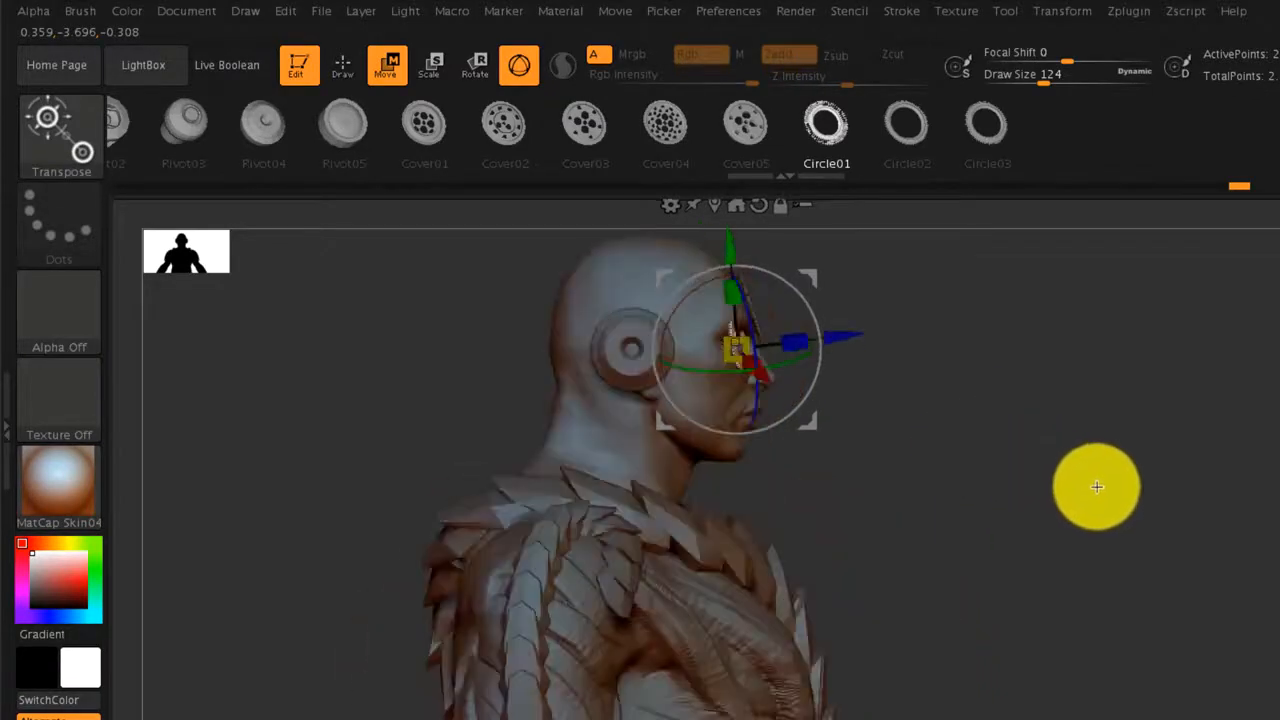
click(342, 64)
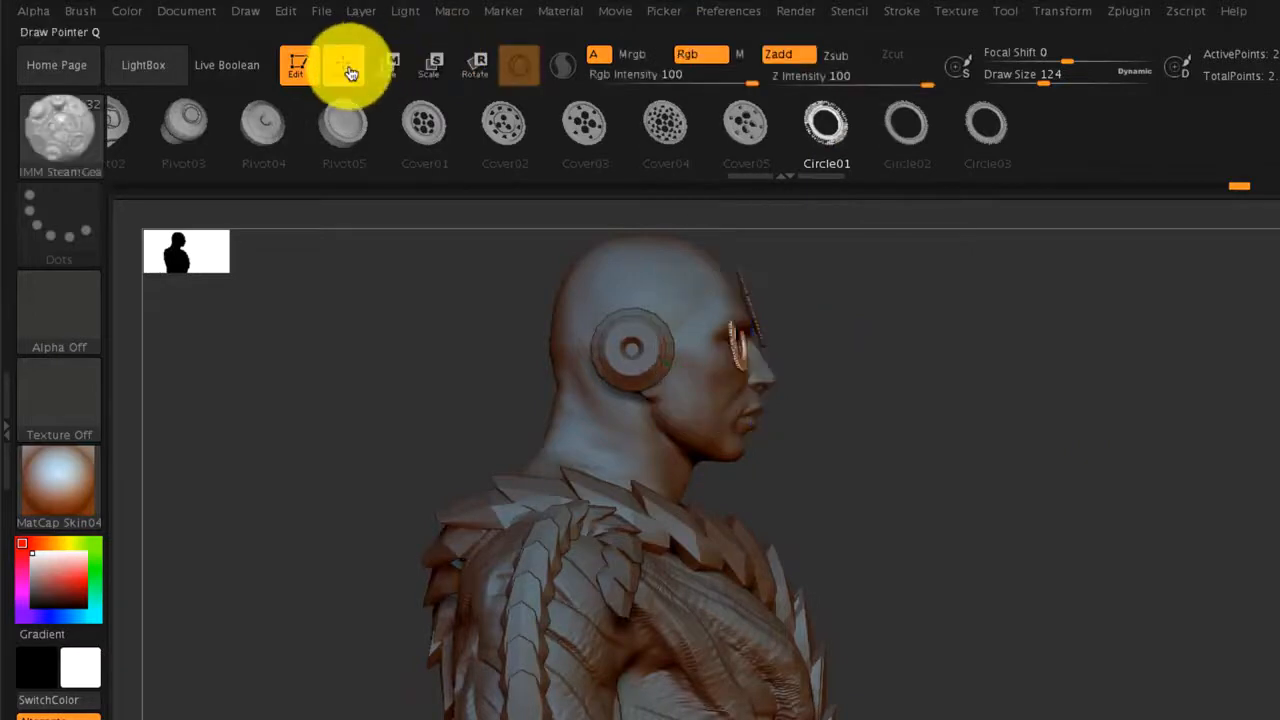
Step: Insert Rivot05 parts on the cheeks and temples around the ear couplers and on the throat
click(374, 128)
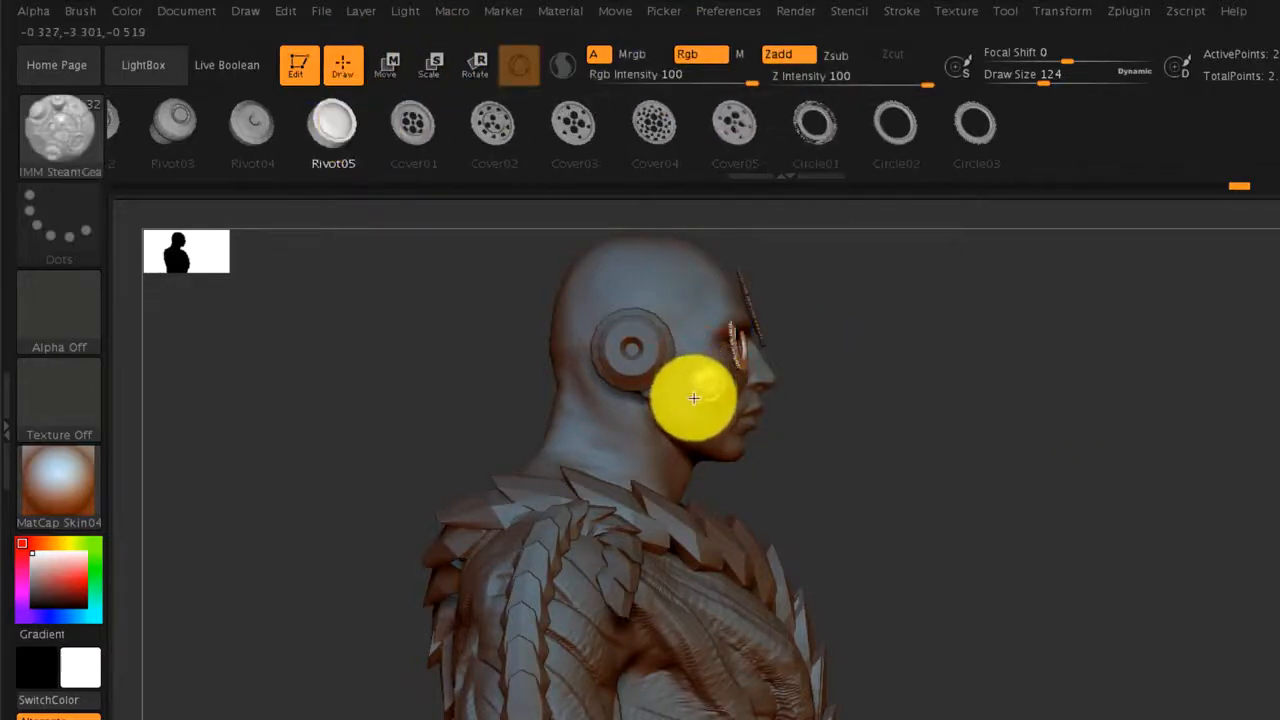
mouse_move(678, 396)
mouse_down()
mouse_move(703, 334)
mouse_move(686, 363)
mouse_up()
mouse_move(863, 480)
shift+mouse_down()
mouse_move(797, 480)
mouse_move(814, 477)
shift+mouse_up()
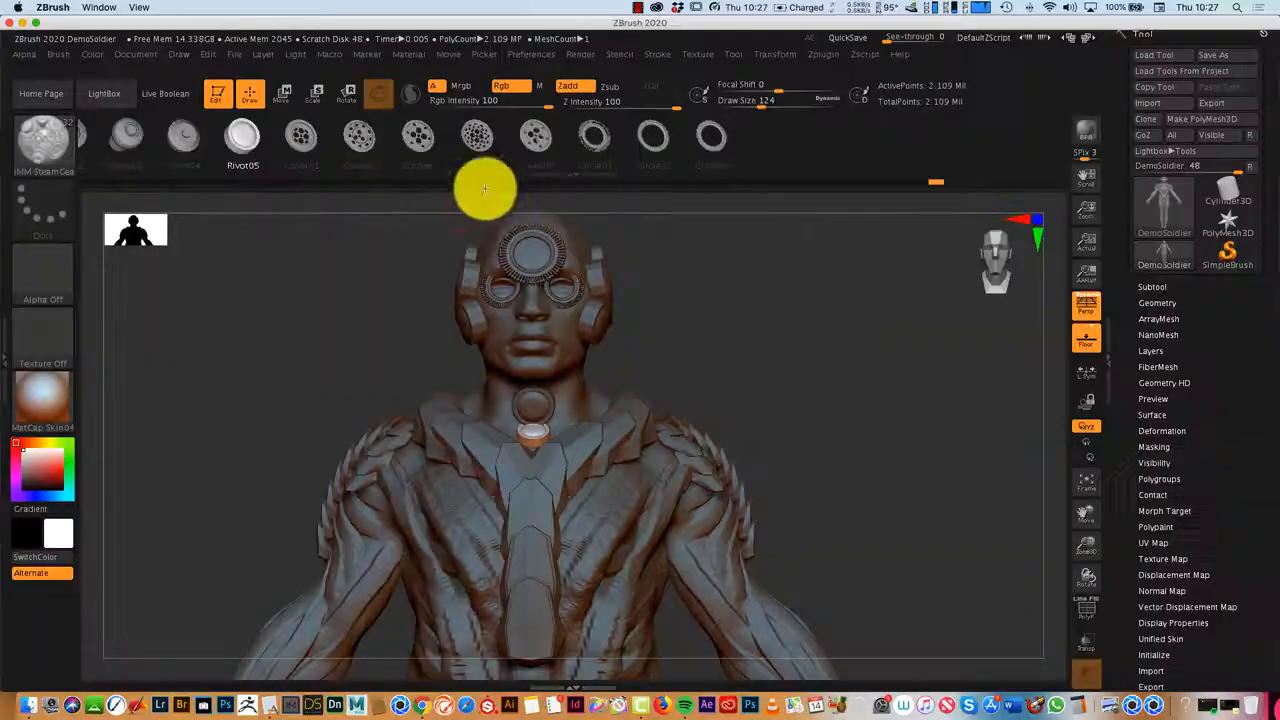
Step: Choose another IMM brush and insert its PolySphere3 machine part over the mouth
click(68, 137)
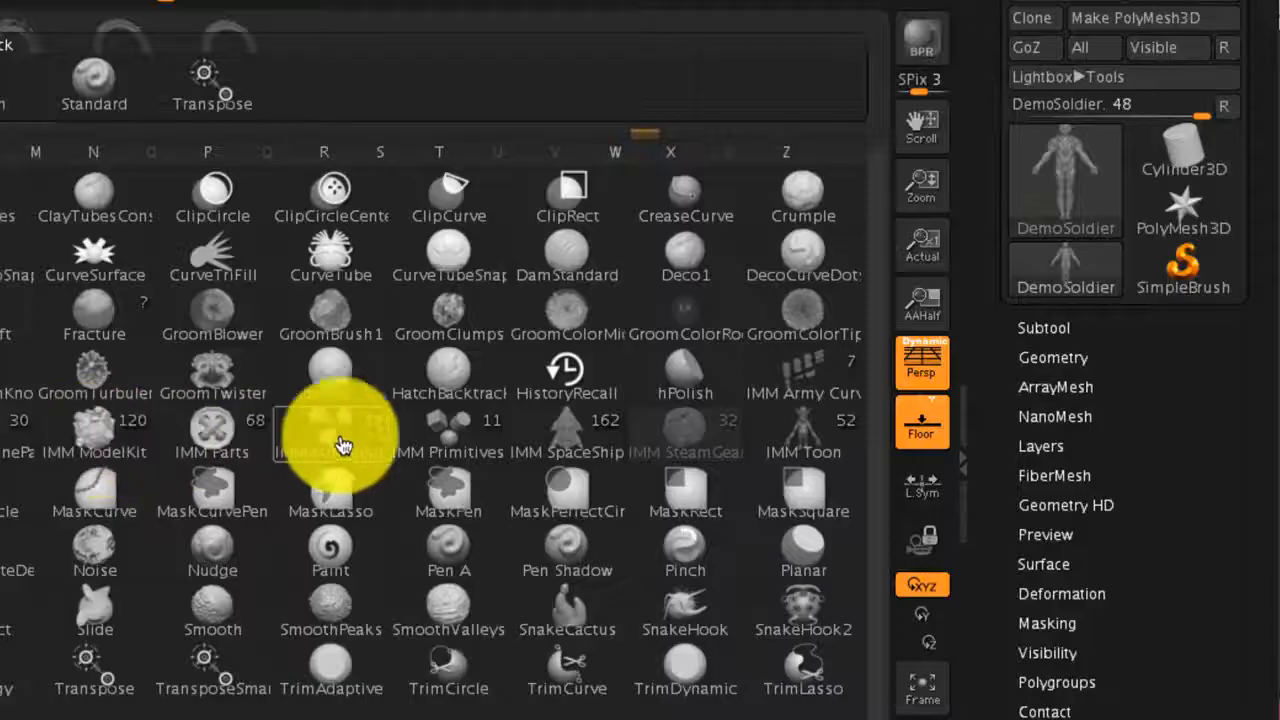
click(772, 345)
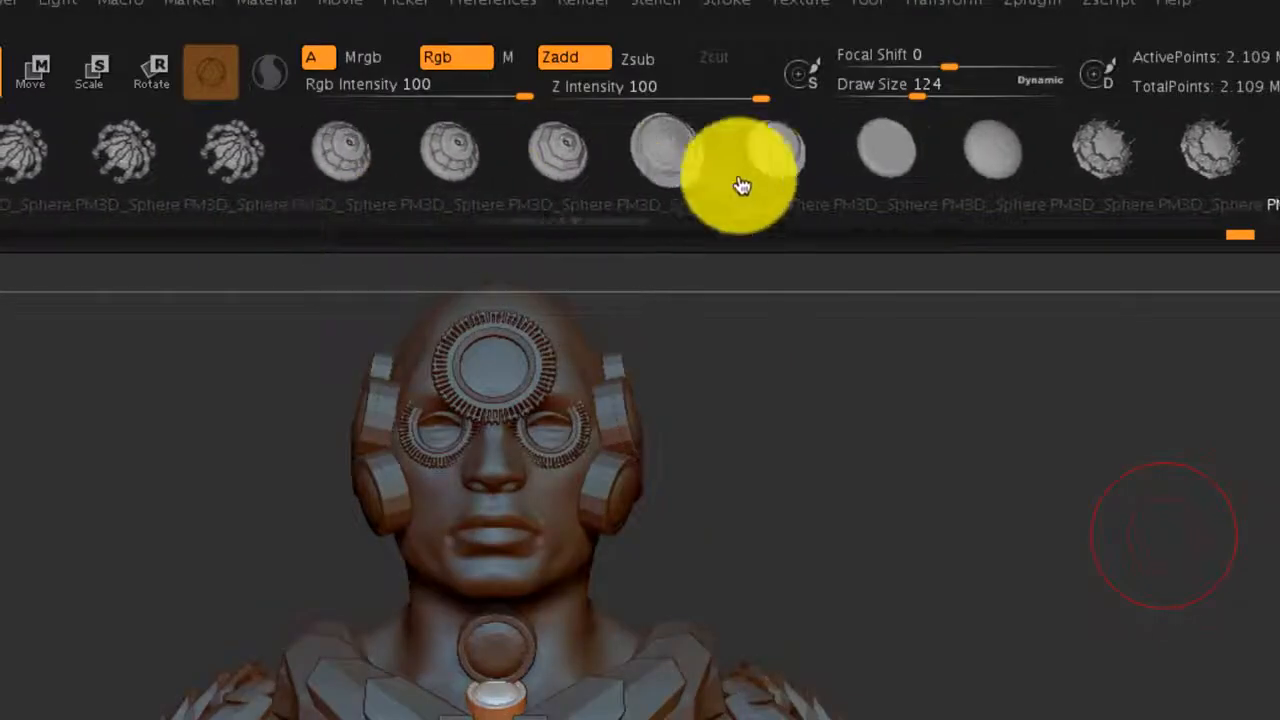
click(600, 157)
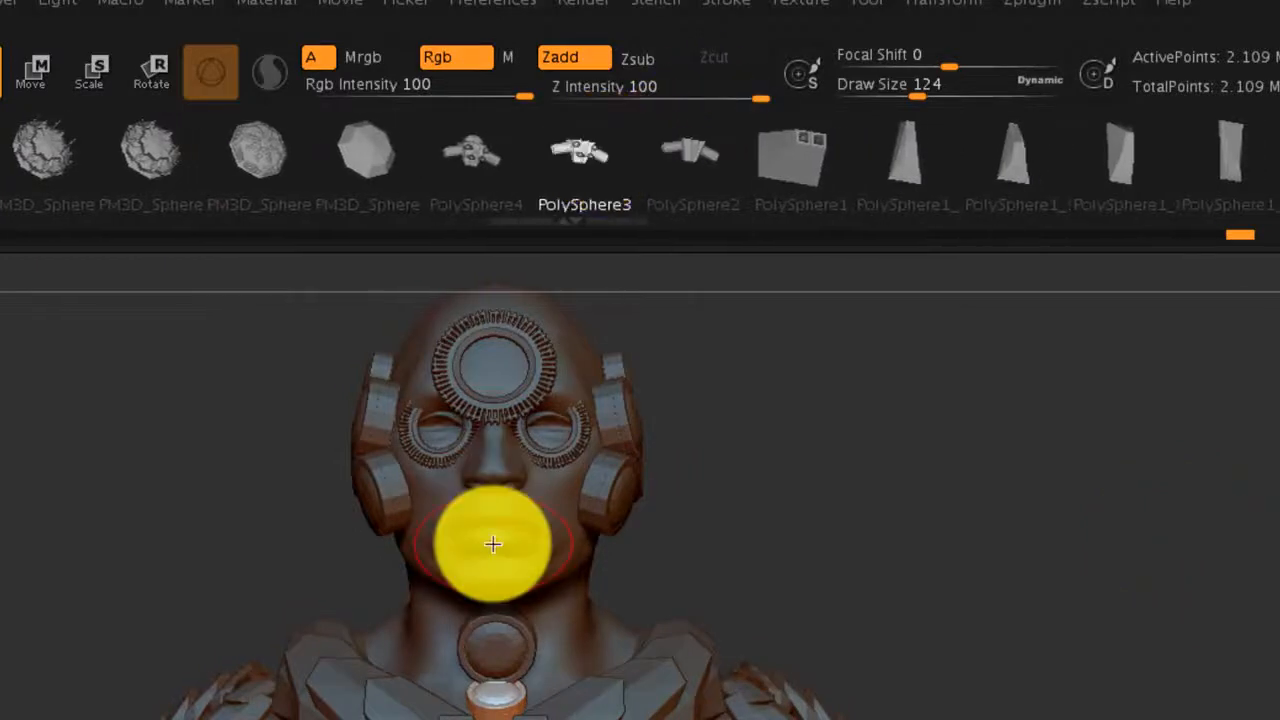
drag(494, 576, 504, 645)
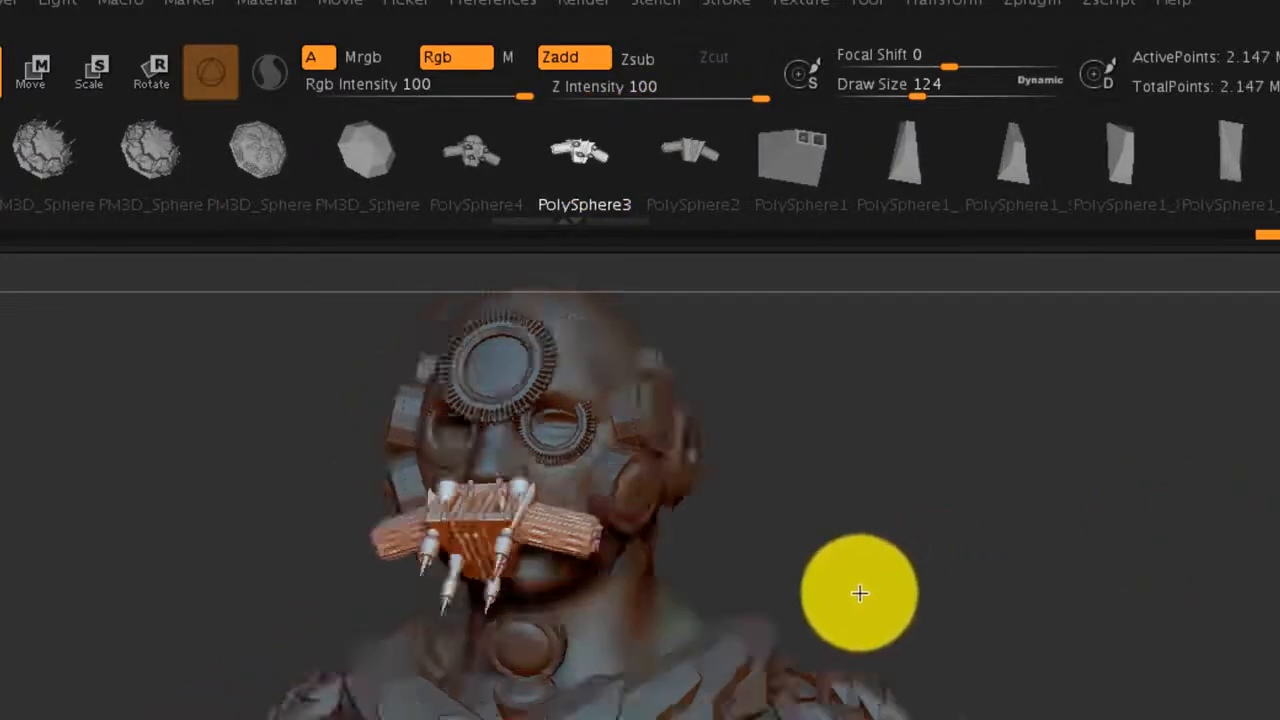
drag(860, 591, 798, 588)
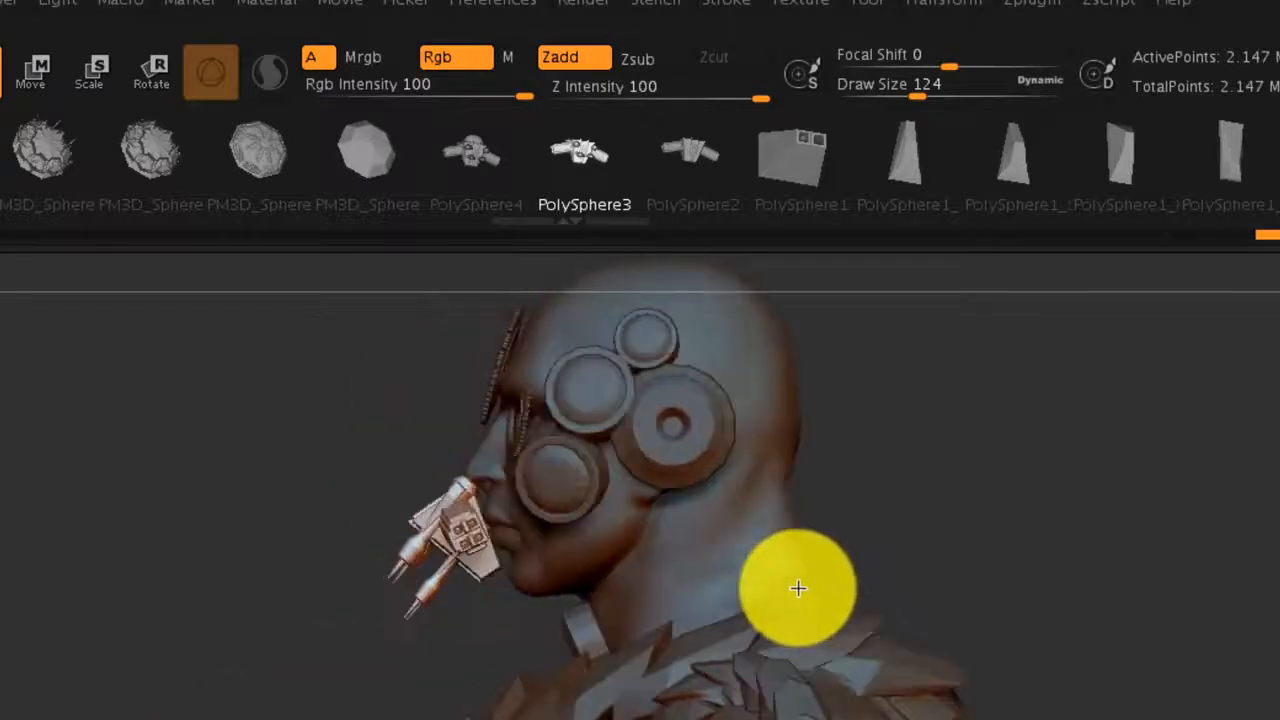
Step: Push the mouth machine part back against the face, check its fit, and return to Draw mode
click(36, 70)
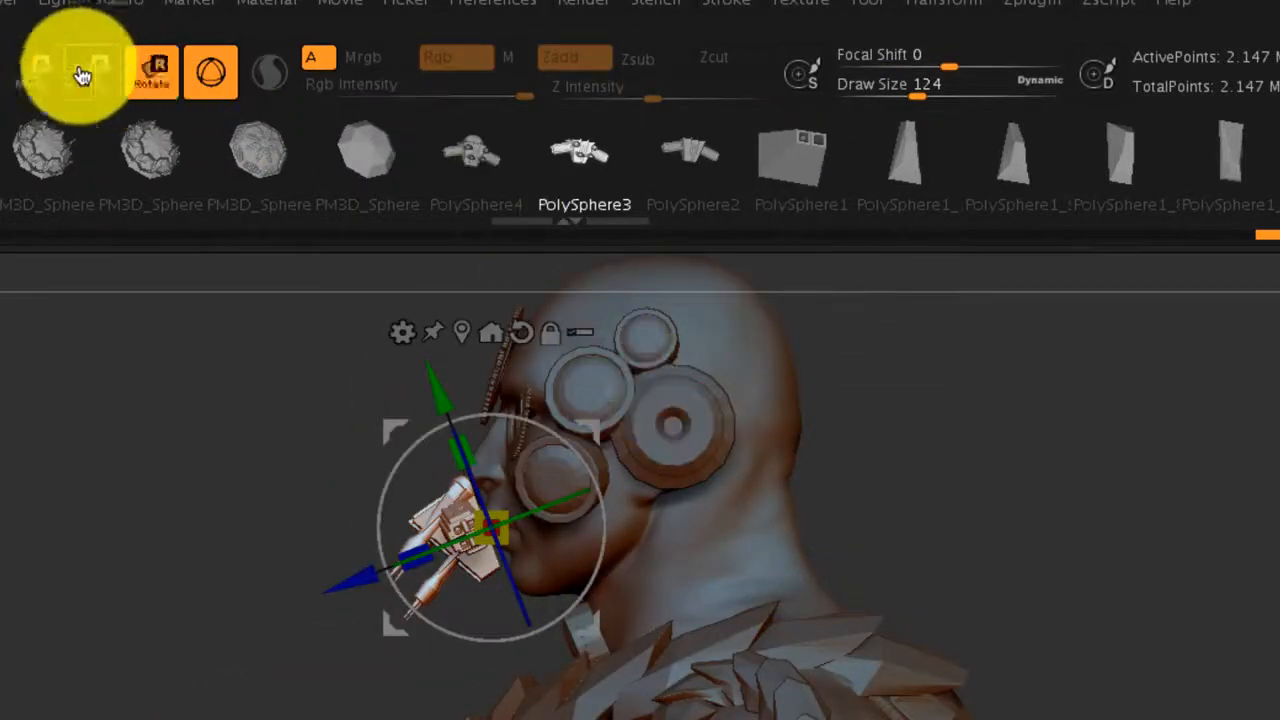
click(585, 462)
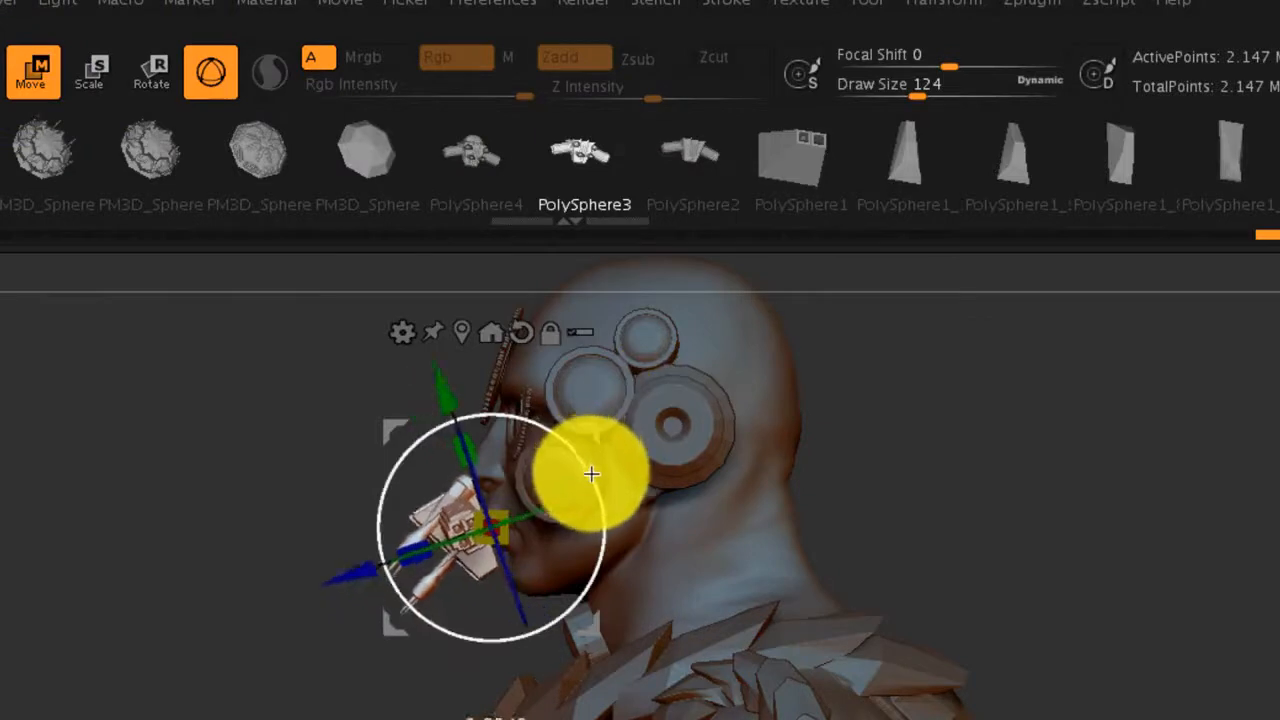
mouse_move(591, 474)
mouse_down()
mouse_move(586, 429)
mouse_move(600, 443)
mouse_move(1017, 491)
mouse_move(1146, 549)
mouse_move(1208, 531)
mouse_move(1086, 700)
mouse_move(1014, 700)
mouse_move(1146, 719)
mouse_up()
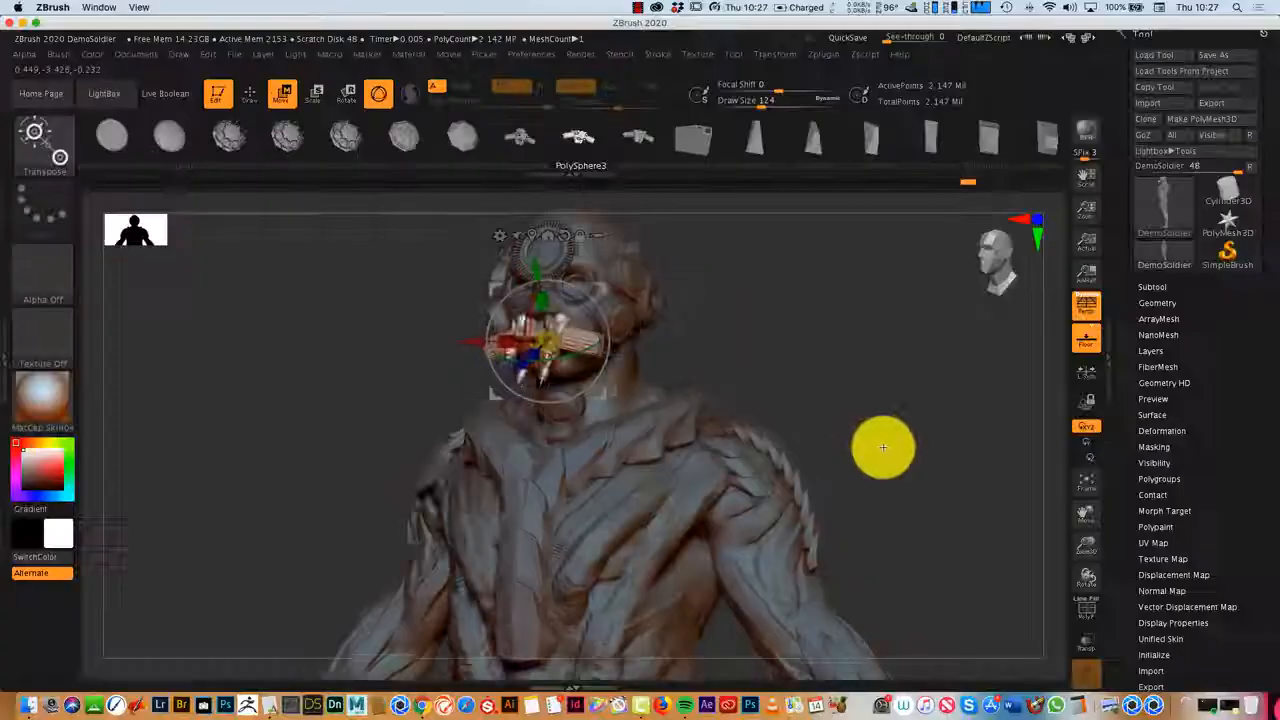
mouse_move(883, 447)
mouse_down()
mouse_move(905, 452)
mouse_move(783, 474)
mouse_move(965, 446)
mouse_up()
drag(1103, 541, 1075, 512)
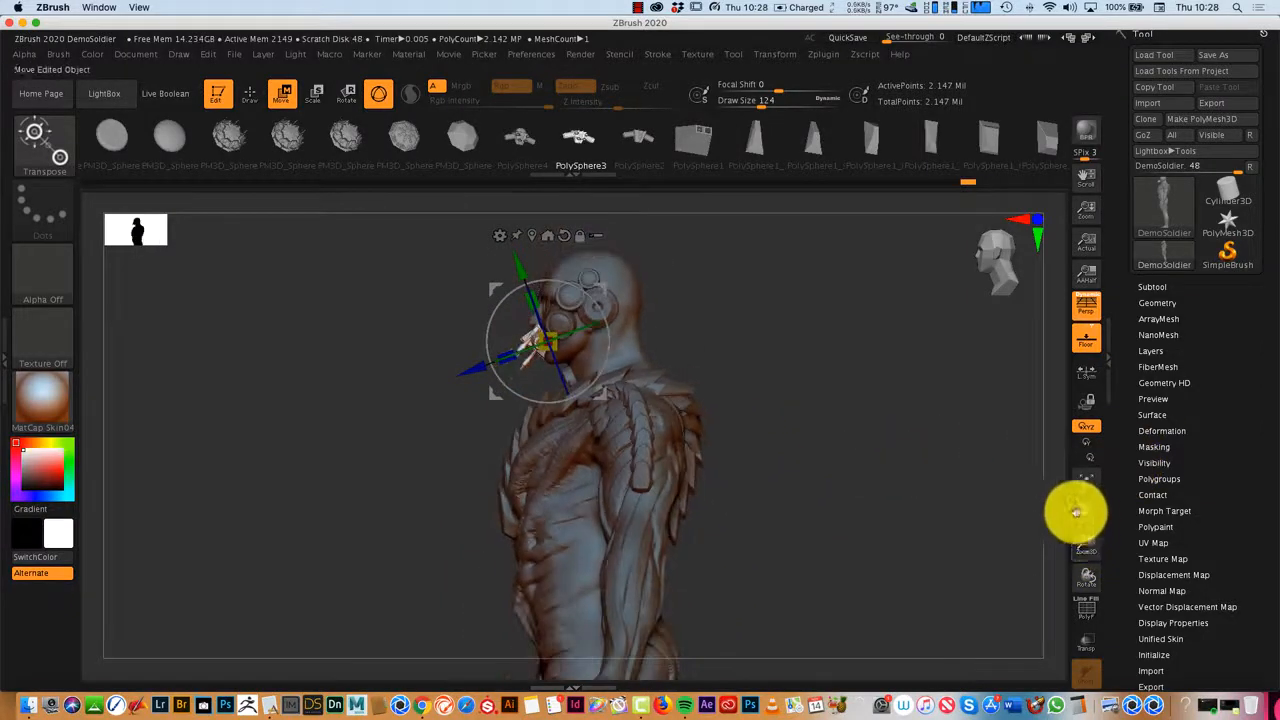
mouse_move(889, 554)
mouse_down()
mouse_move(849, 560)
mouse_move(932, 561)
mouse_up()
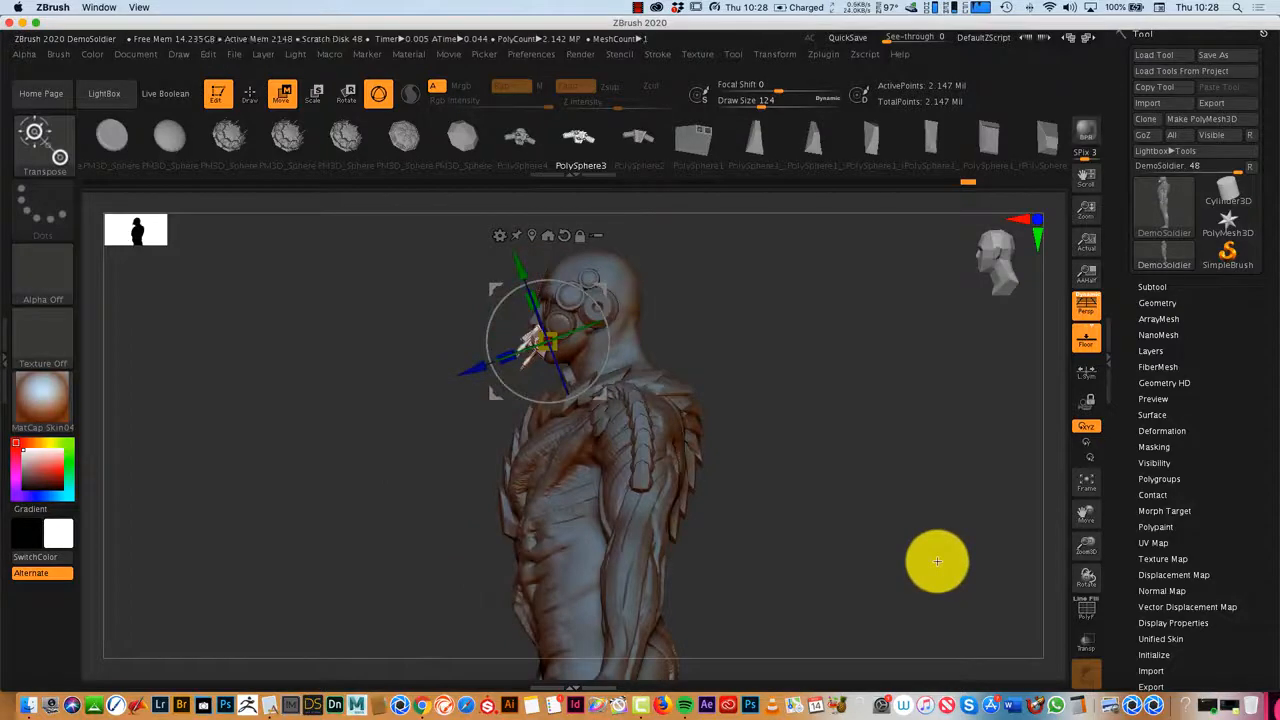
mouse_move(863, 516)
mouse_down()
mouse_move(797, 517)
mouse_move(888, 508)
mouse_up()
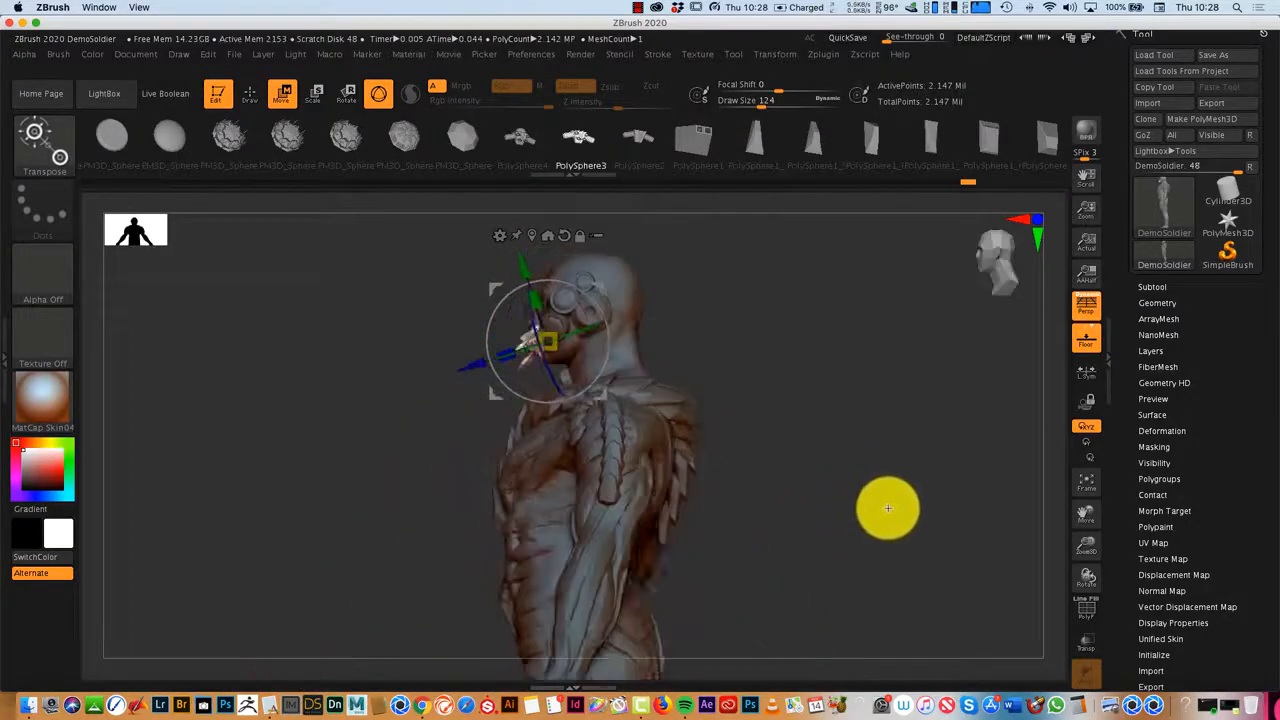
click(249, 97)
Step: Draw segmented cables from the back of the head and the upper back with the InsertCylndrExt brush at draw size 37
mouse_move(840, 508)
mouse_down()
mouse_move(771, 509)
mouse_move(823, 497)
mouse_move(843, 534)
mouse_move(894, 471)
mouse_move(811, 491)
mouse_up()
click(45, 143)
click(903, 325)
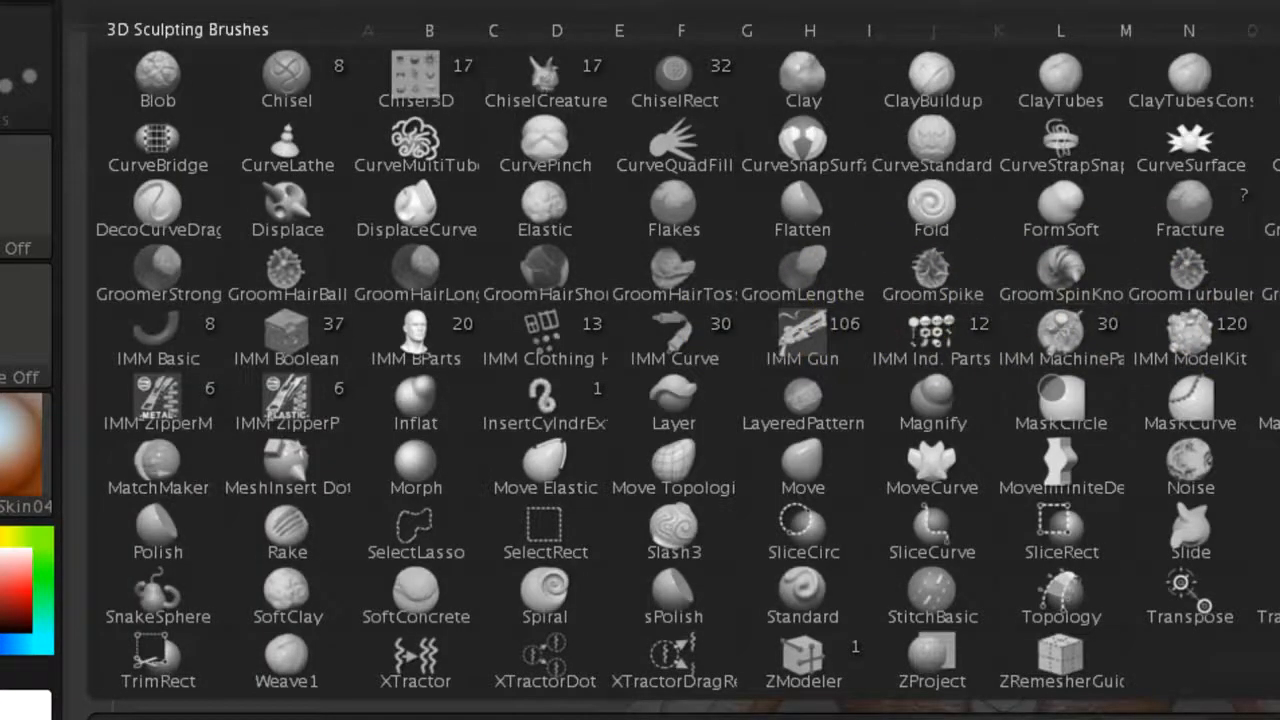
click(546, 404)
mouse_move(756, 362)
mouse_down()
mouse_move(839, 366)
mouse_move(780, 371)
mouse_move(780, 409)
mouse_move(833, 426)
mouse_move(849, 357)
mouse_move(829, 357)
mouse_up()
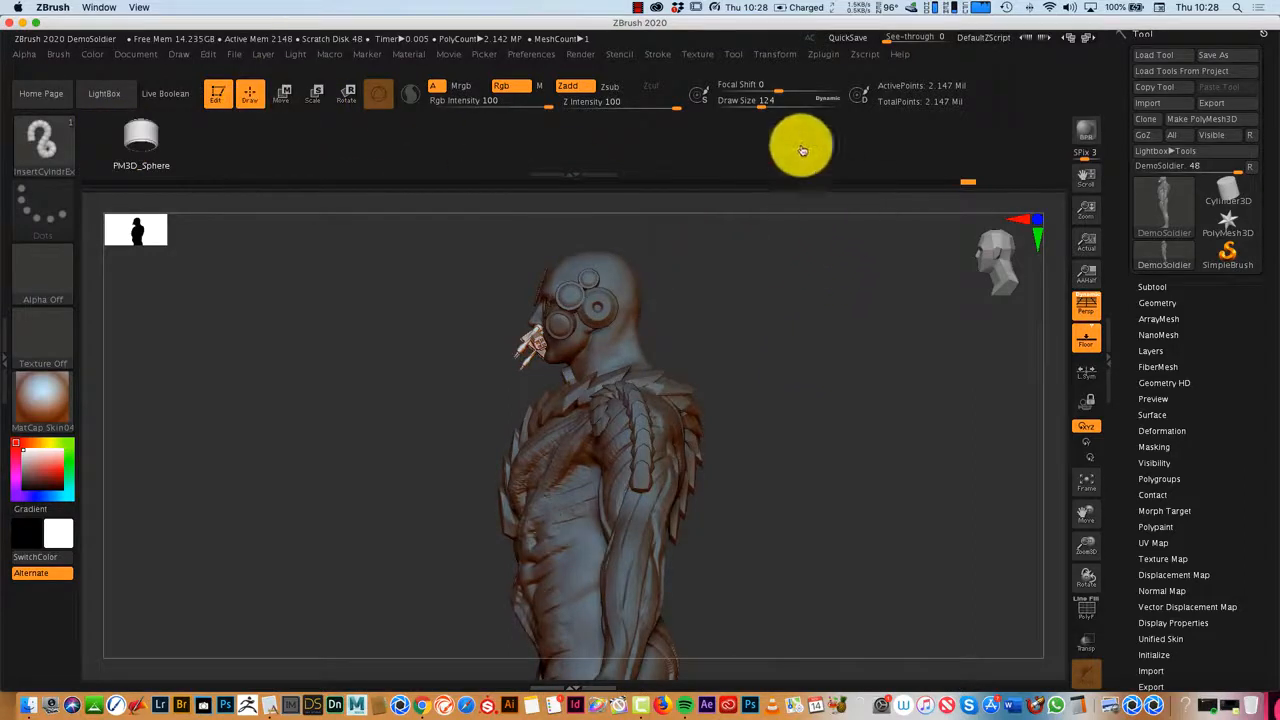
drag(750, 360, 754, 466)
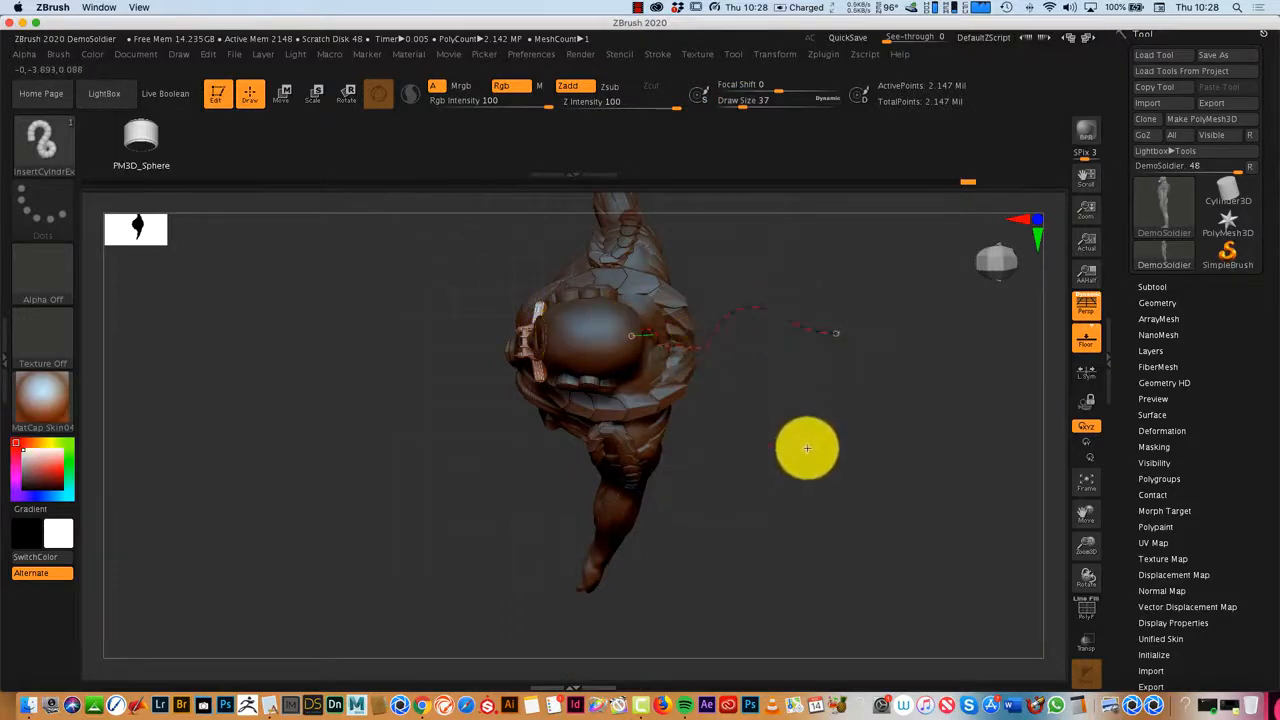
drag(808, 420, 882, 533)
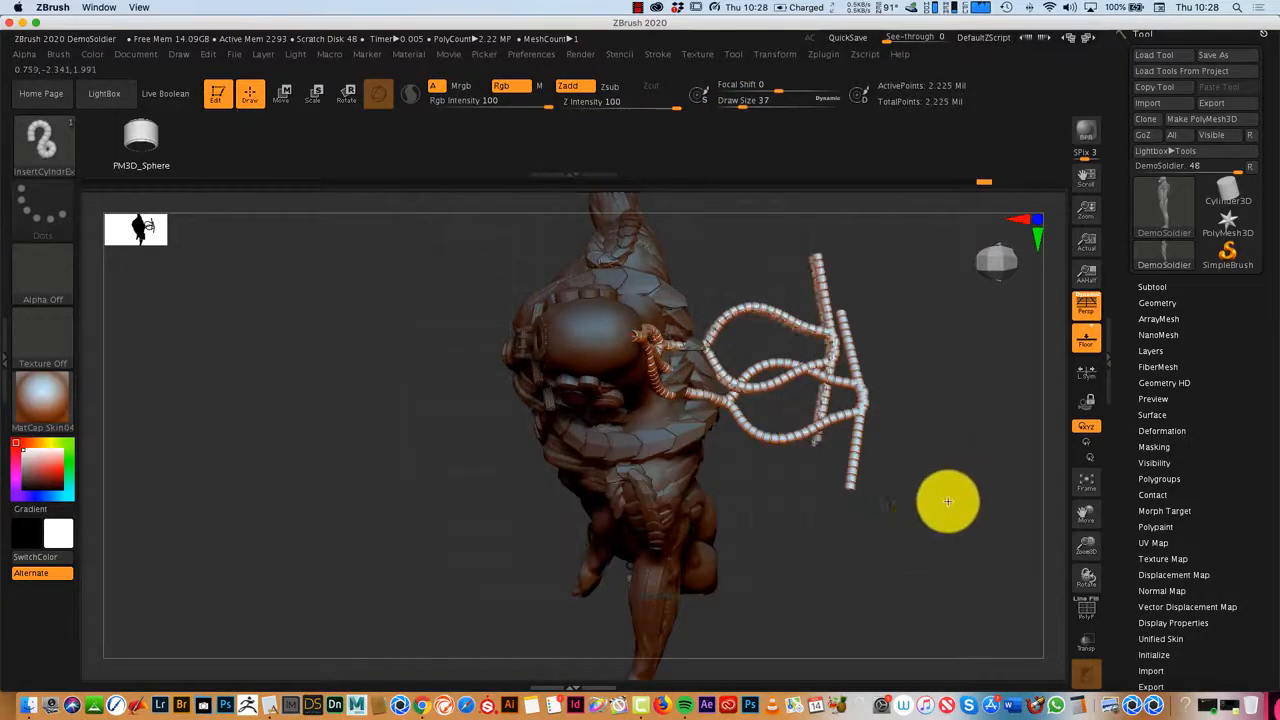
Step: Clear the leftover images of the model from the canvas layer and view the cables from the side
drag(947, 500, 950, 547)
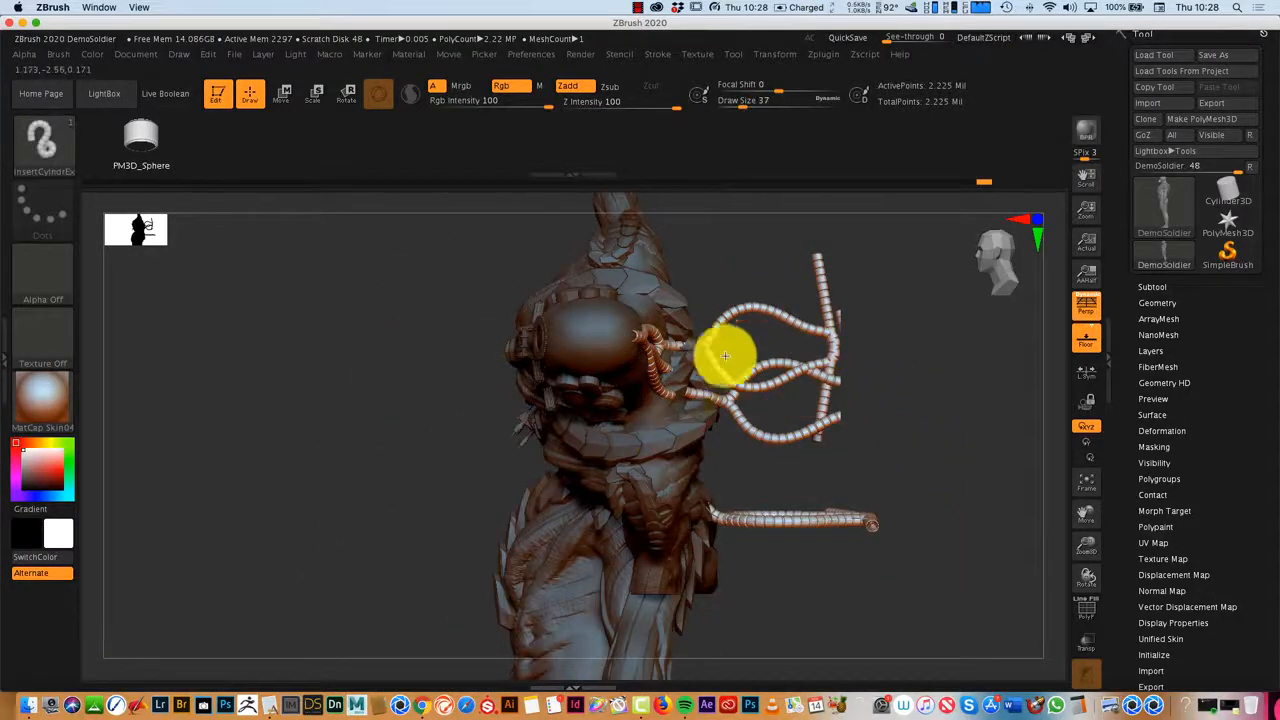
drag(814, 467, 874, 578)
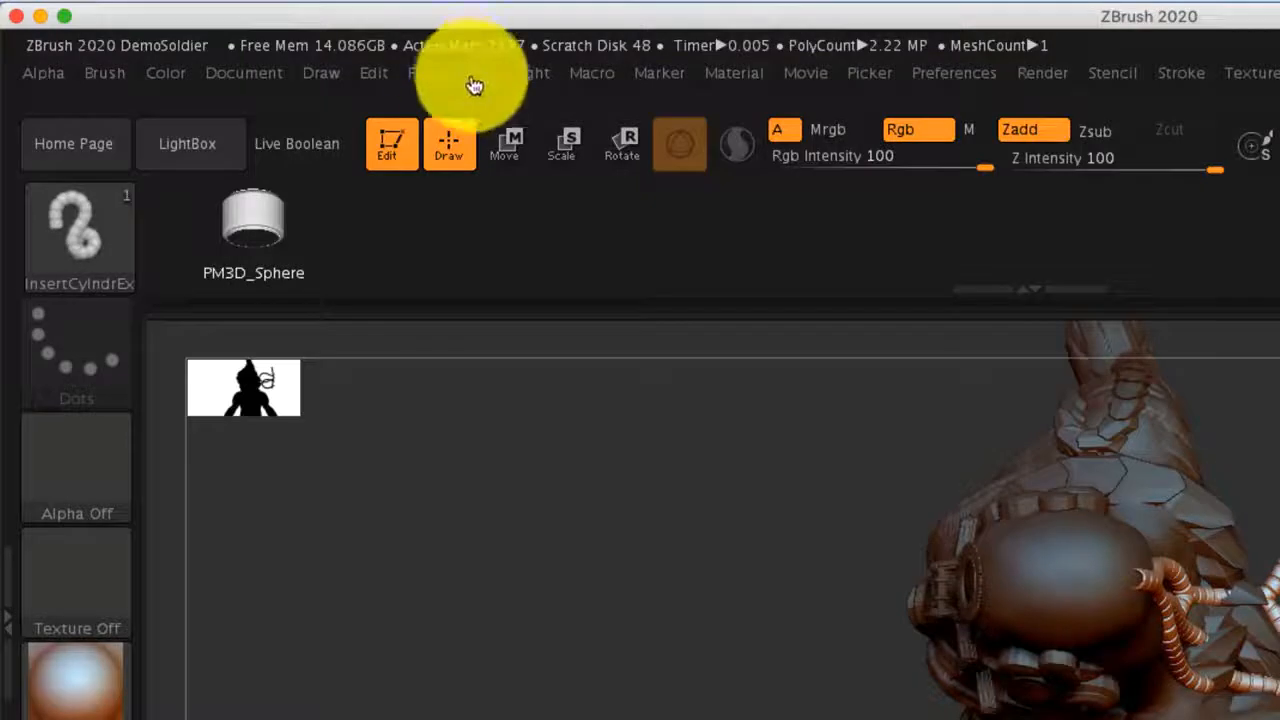
click(263, 54)
click(549, 364)
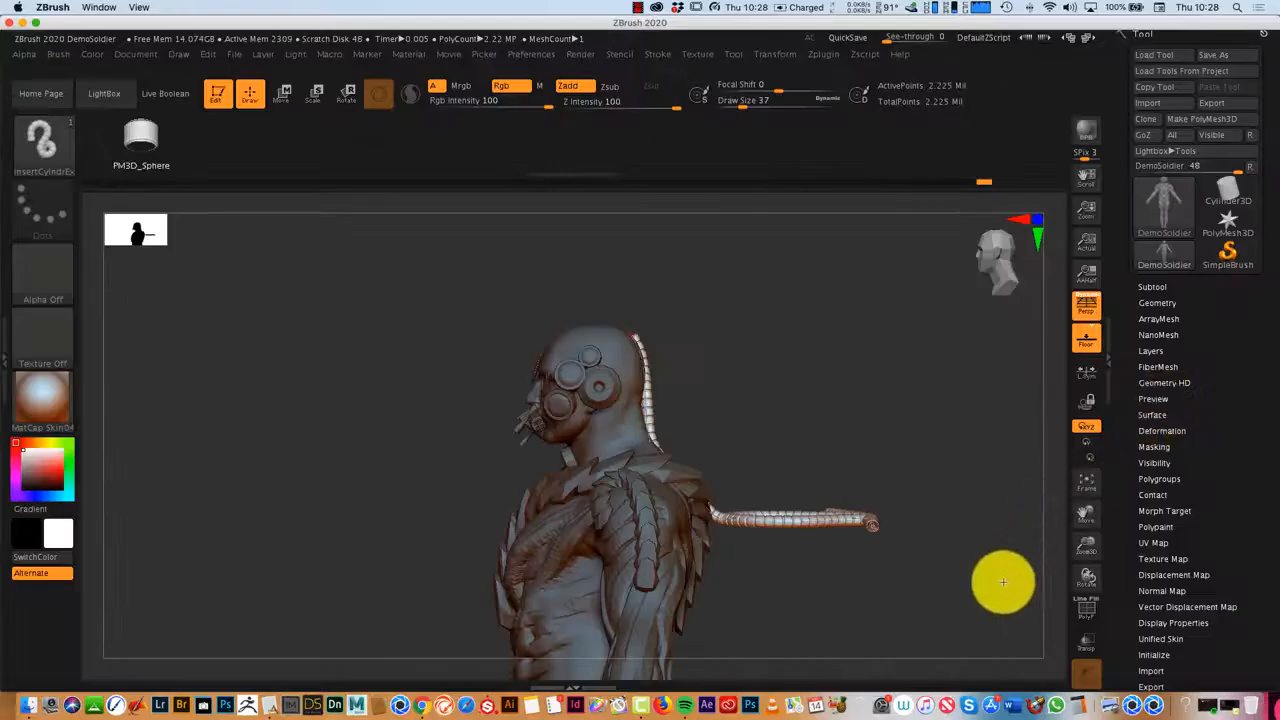
drag(1000, 586, 1010, 630)
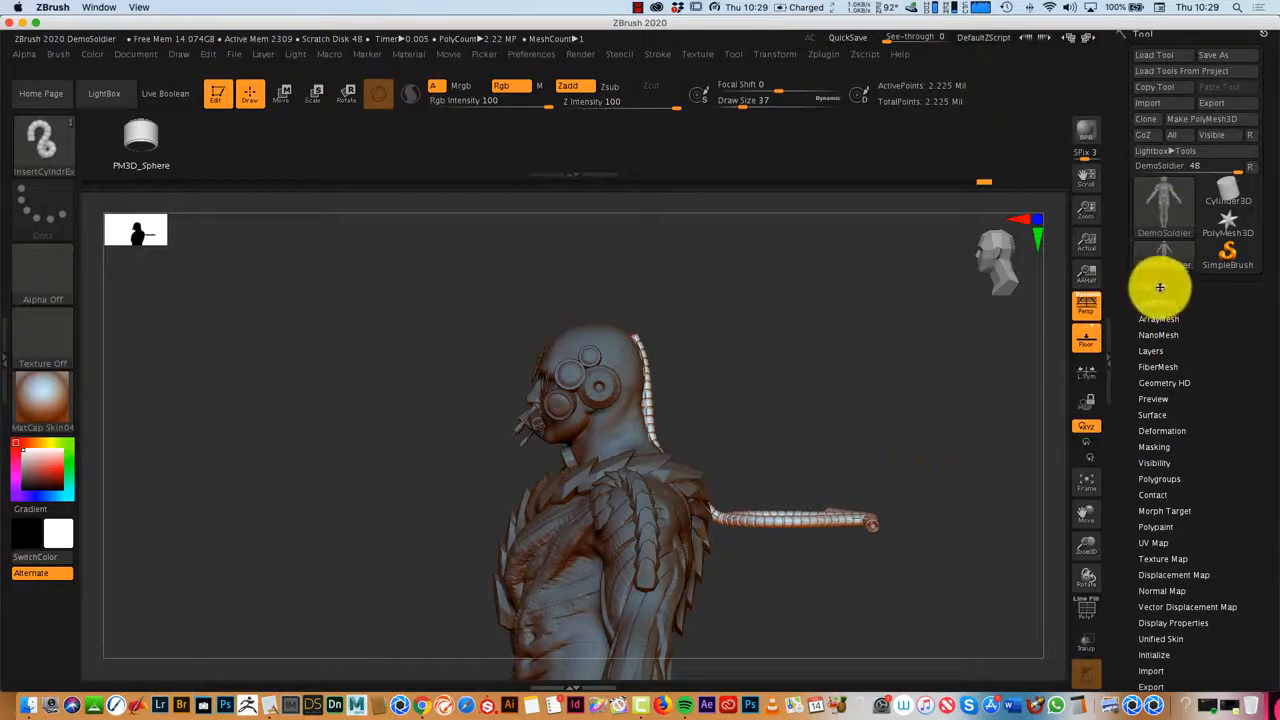
Step: Split the unmasked cables and the masked body into separate subtools
click(1160, 286)
click(1171, 608)
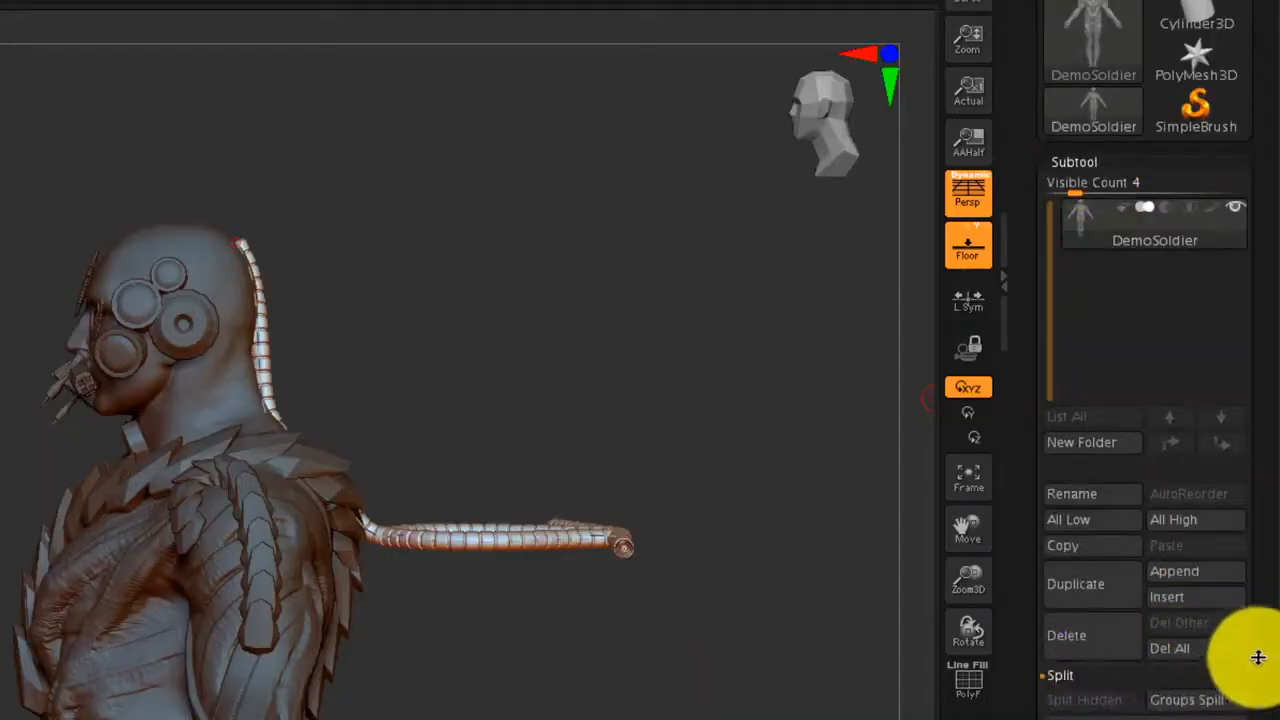
drag(1265, 594, 1254, 470)
click(1137, 326)
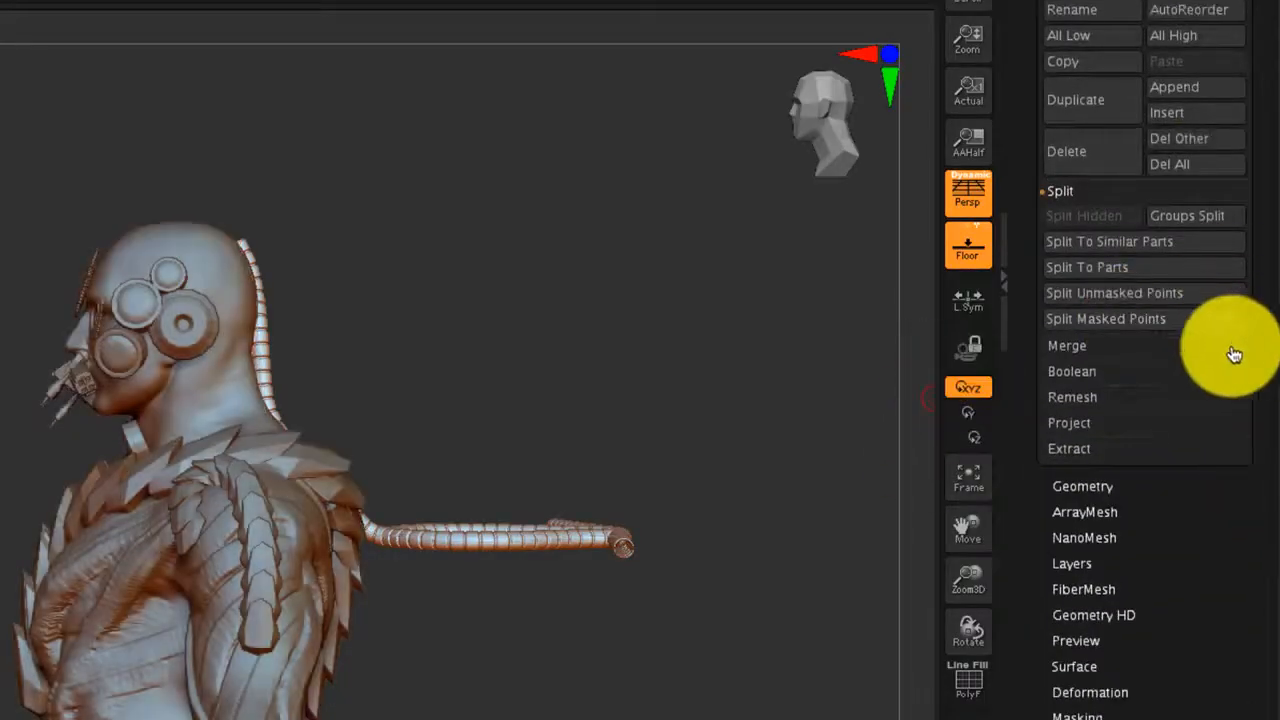
scroll(1254, 350, up, 5)
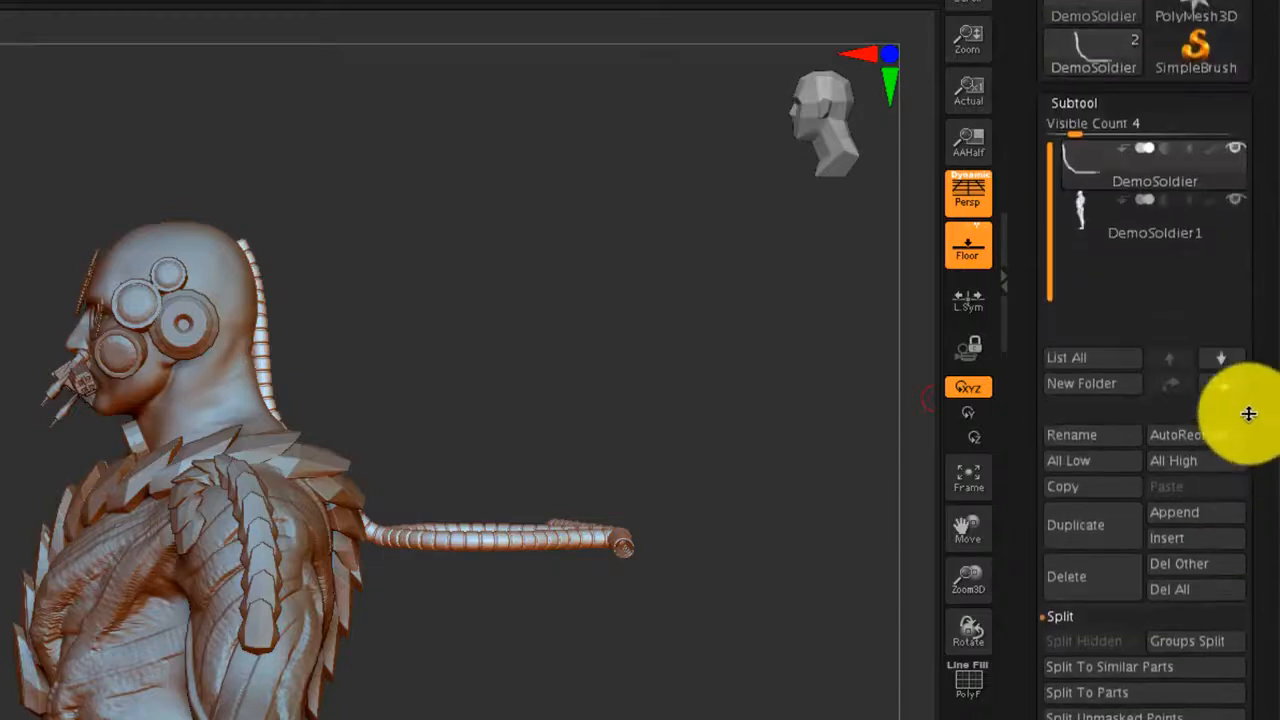
Step: Hide the split-off cable subtool and draw new looping cables out from the back of the body subtool's head
click(1231, 155)
click(1226, 238)
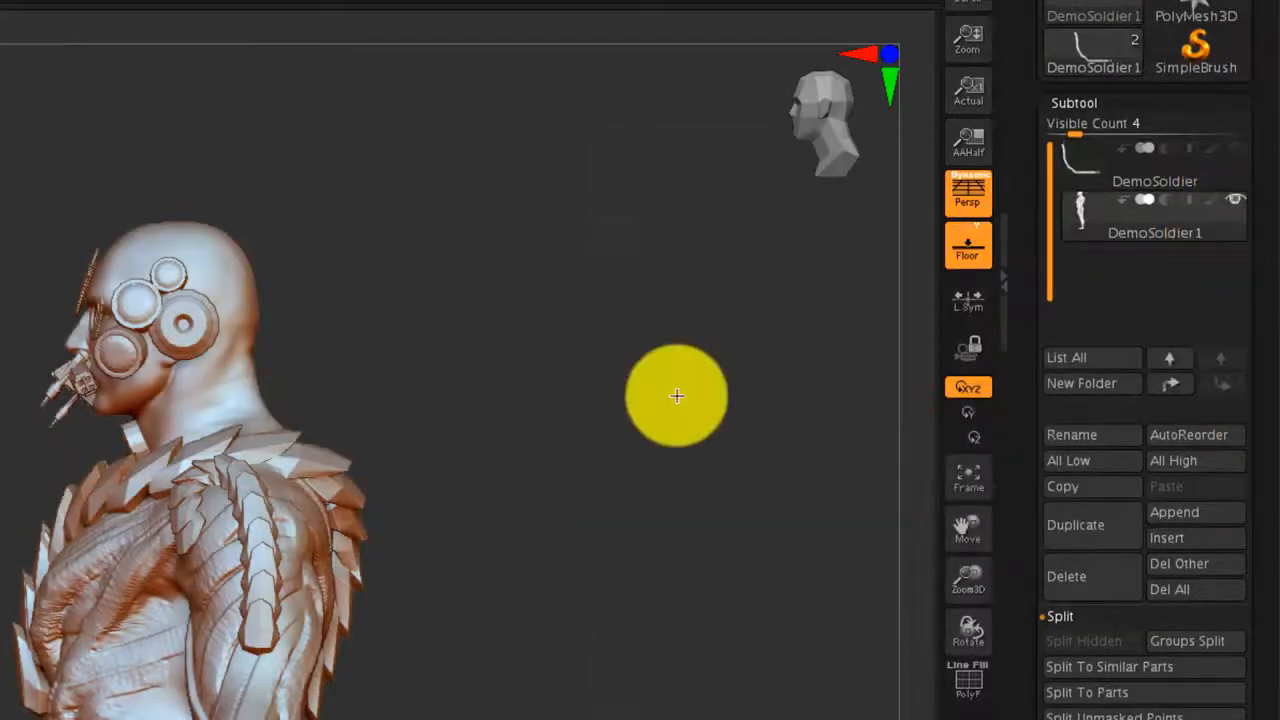
drag(677, 435, 593, 510)
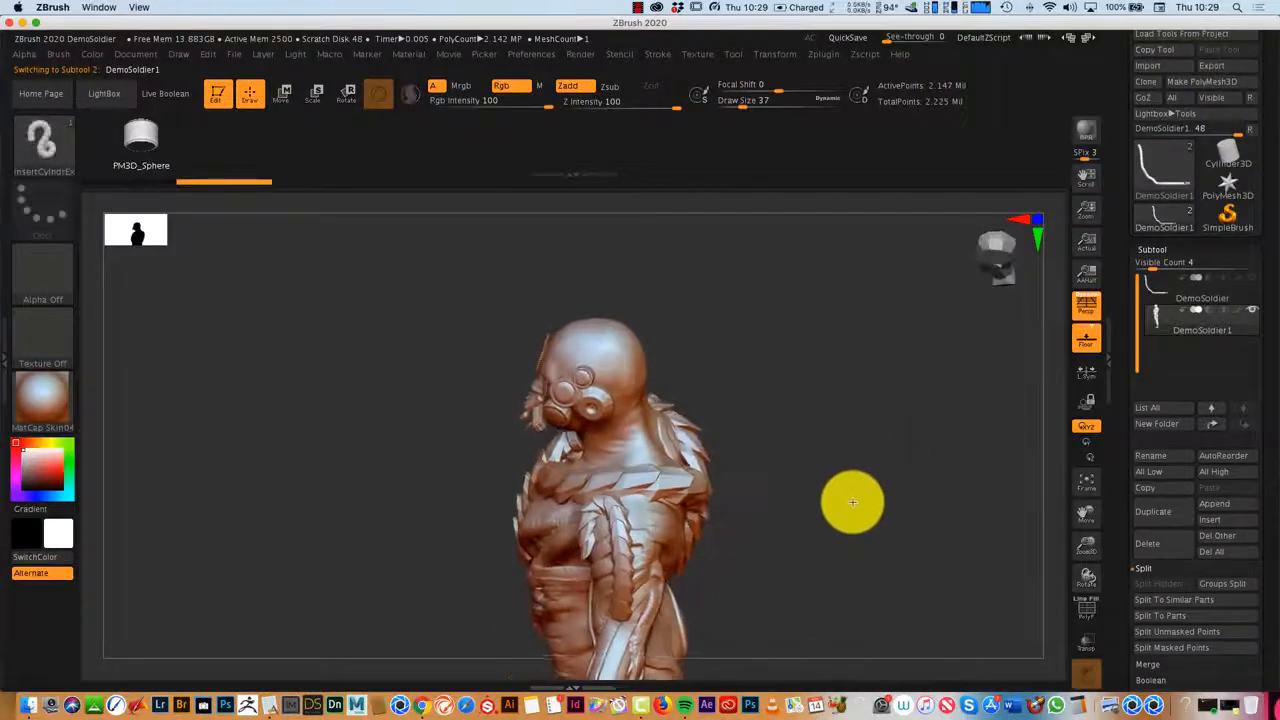
drag(852, 502, 636, 343)
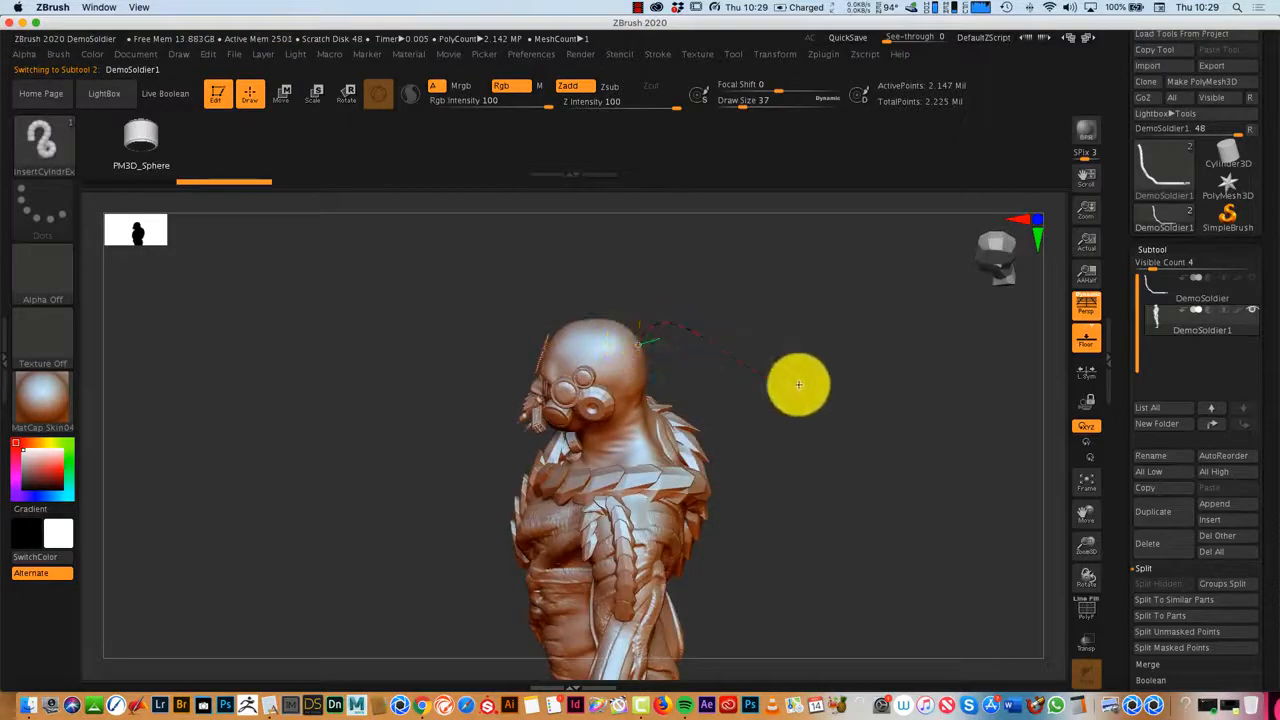
drag(966, 455, 962, 460)
mouse_move(920, 500)
mouse_down()
mouse_move(851, 491)
mouse_move(863, 466)
mouse_move(893, 453)
mouse_up()
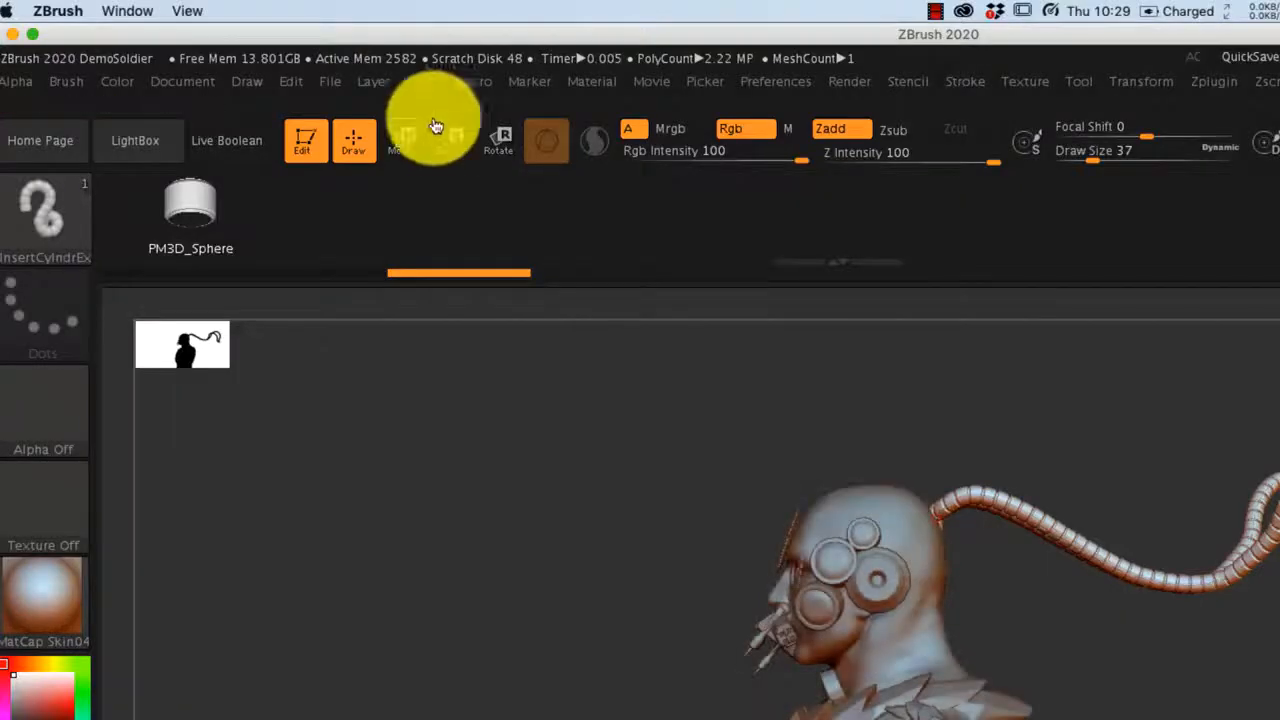
Step: Split the new cables into their own subtool, and move them down behind the shoulders with the gizmo repositioned on them
click(412, 142)
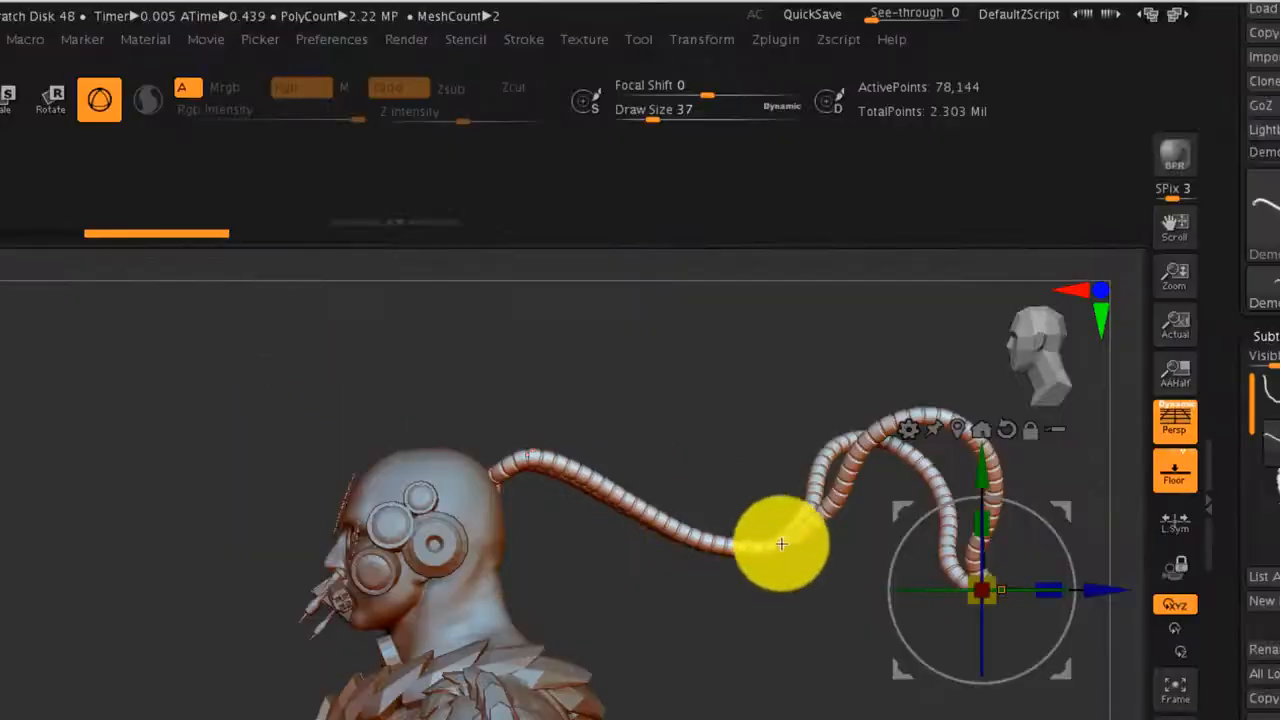
click(381, 99)
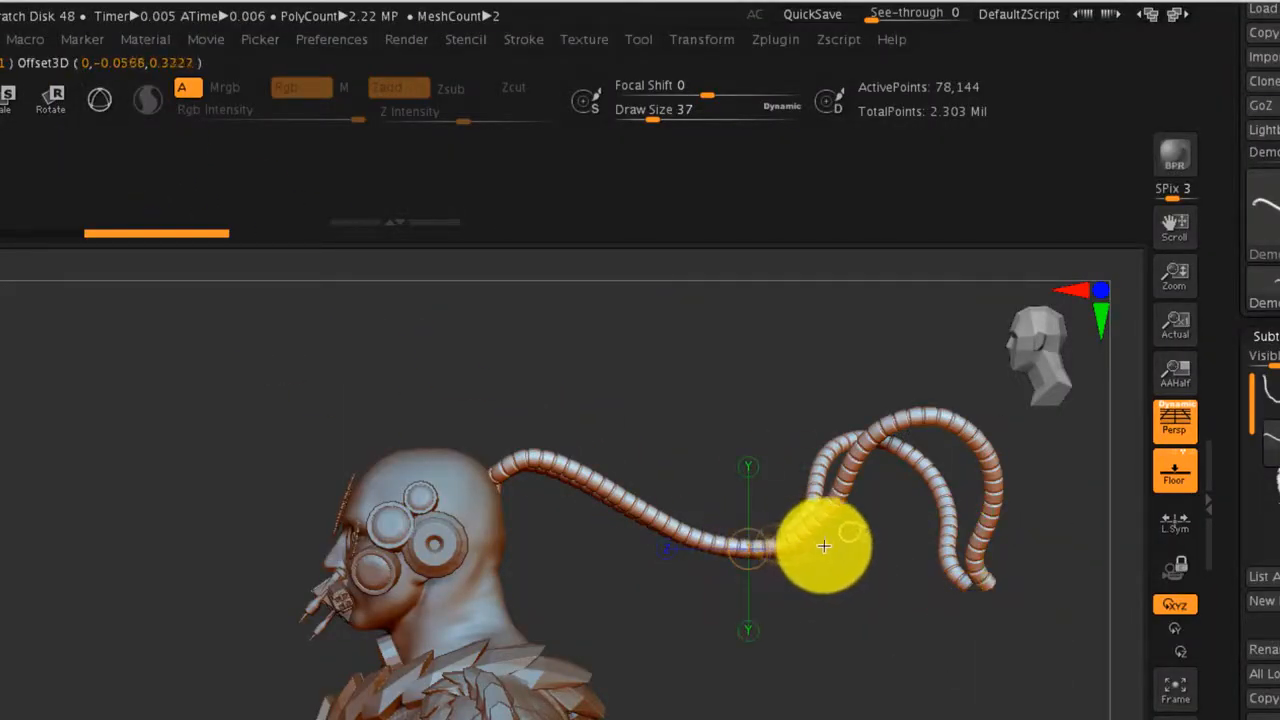
click(99, 99)
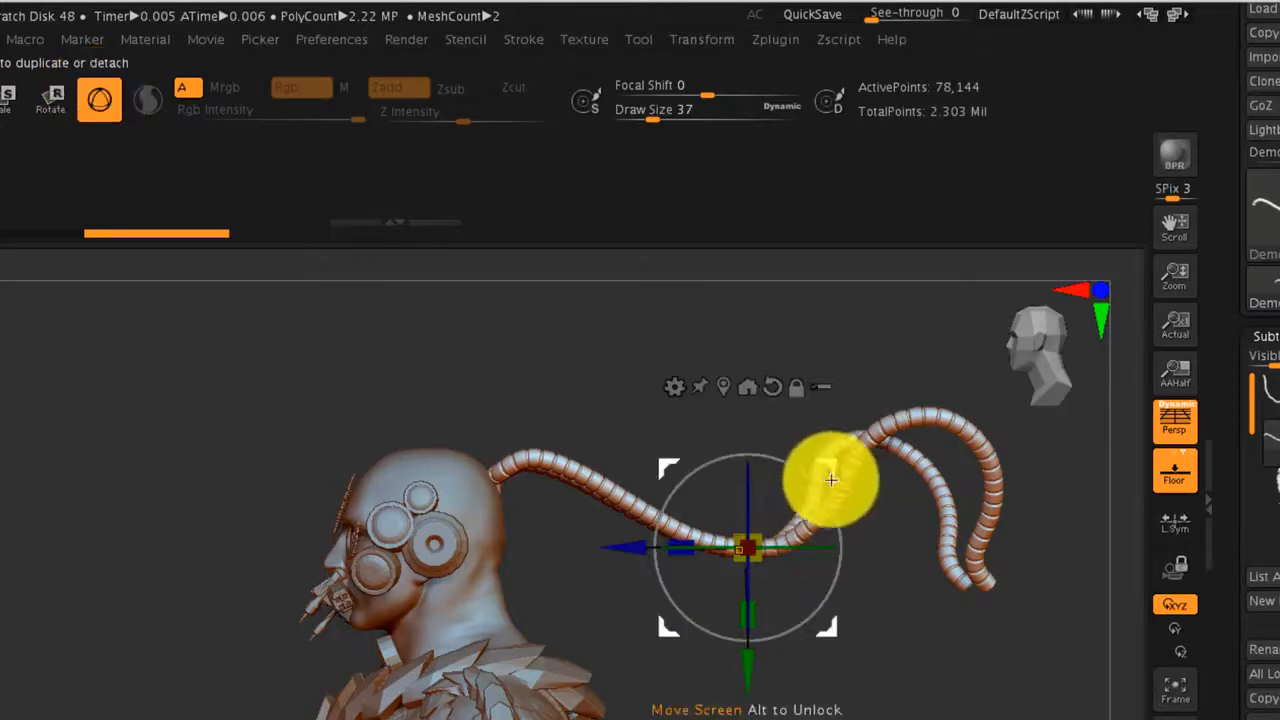
drag(814, 466, 721, 693)
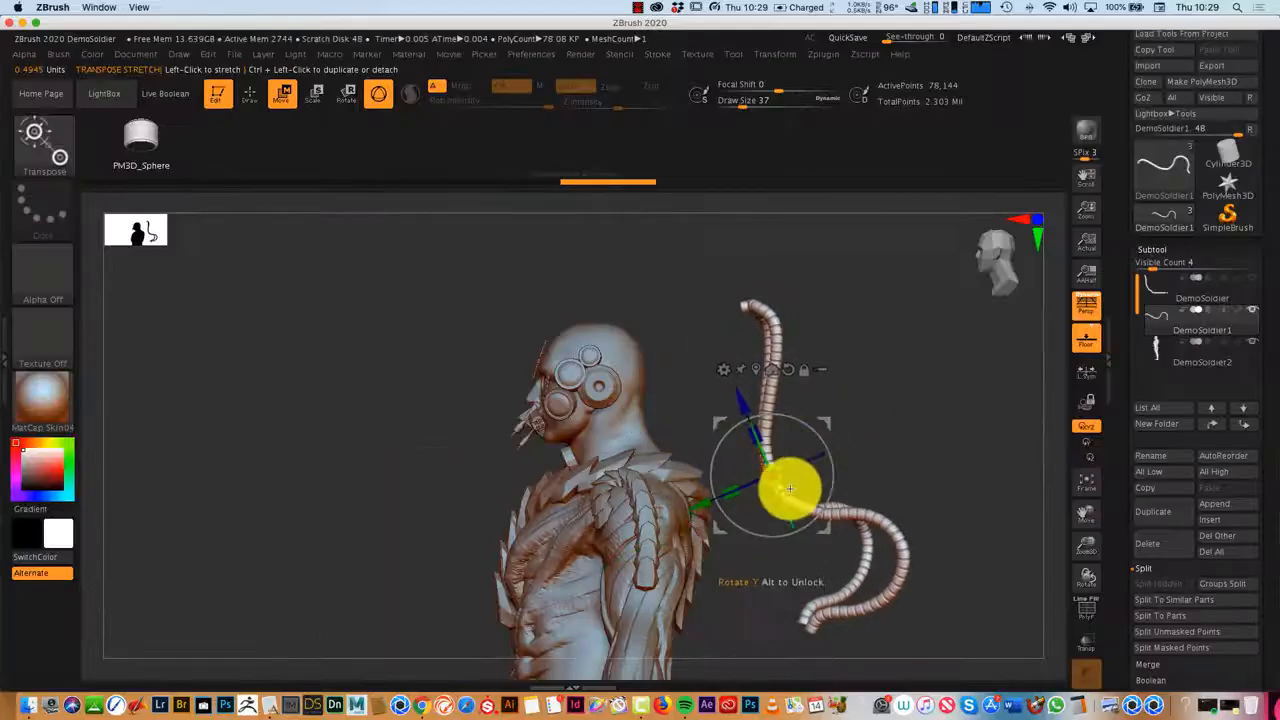
Step: Rotate the cable subtool with the gizmo to try different orientations so the cables stand up behind the back
drag(789, 489, 784, 327)
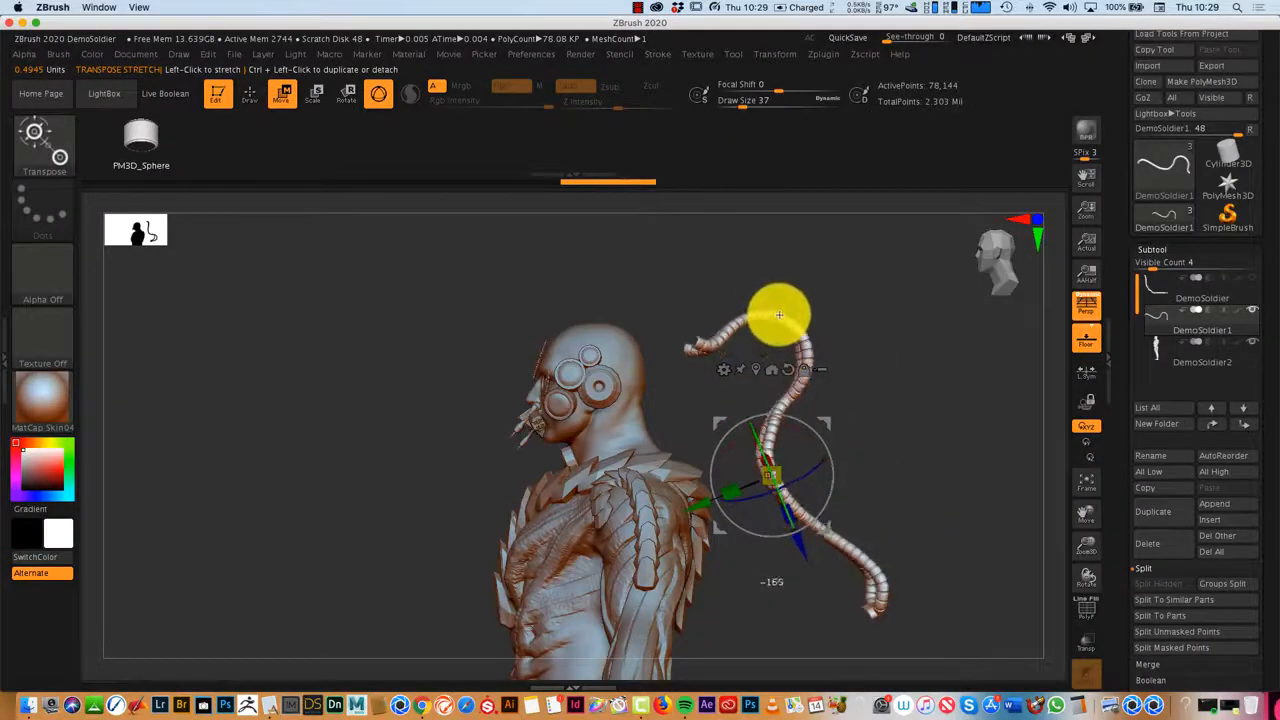
drag(909, 444, 1019, 456)
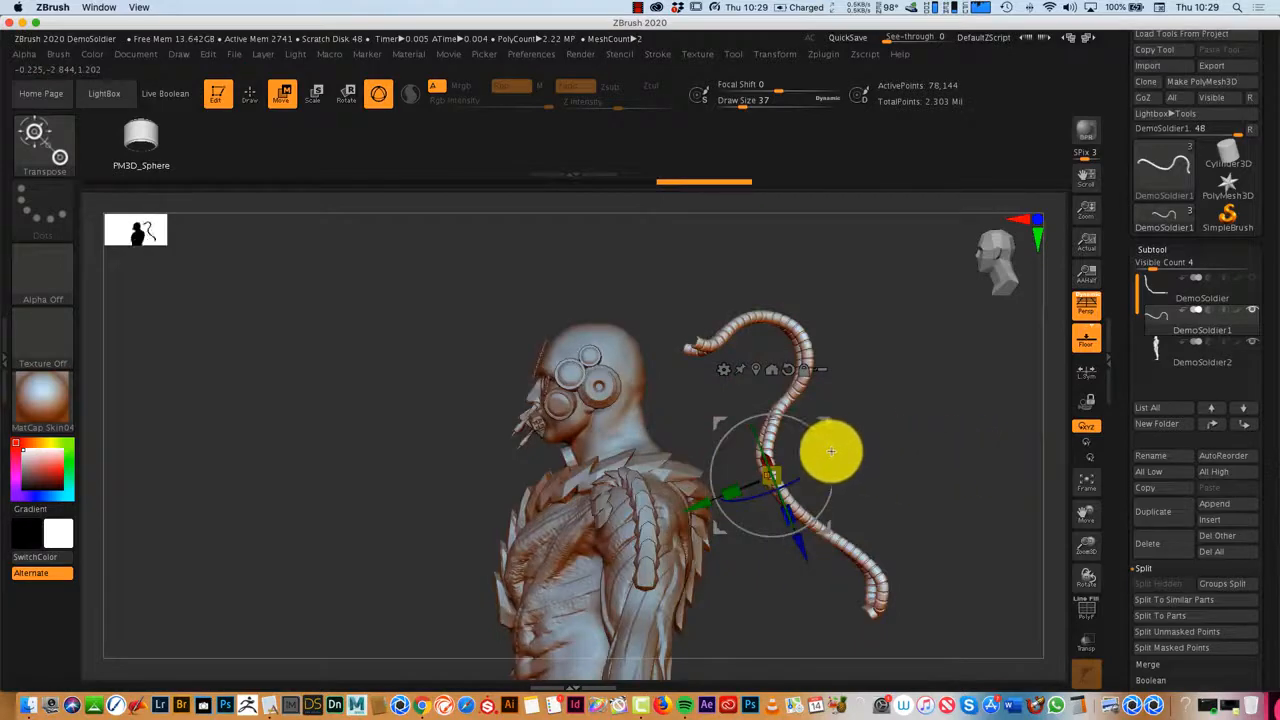
mouse_move(763, 463)
mouse_down()
mouse_move(877, 623)
mouse_move(871, 613)
mouse_up()
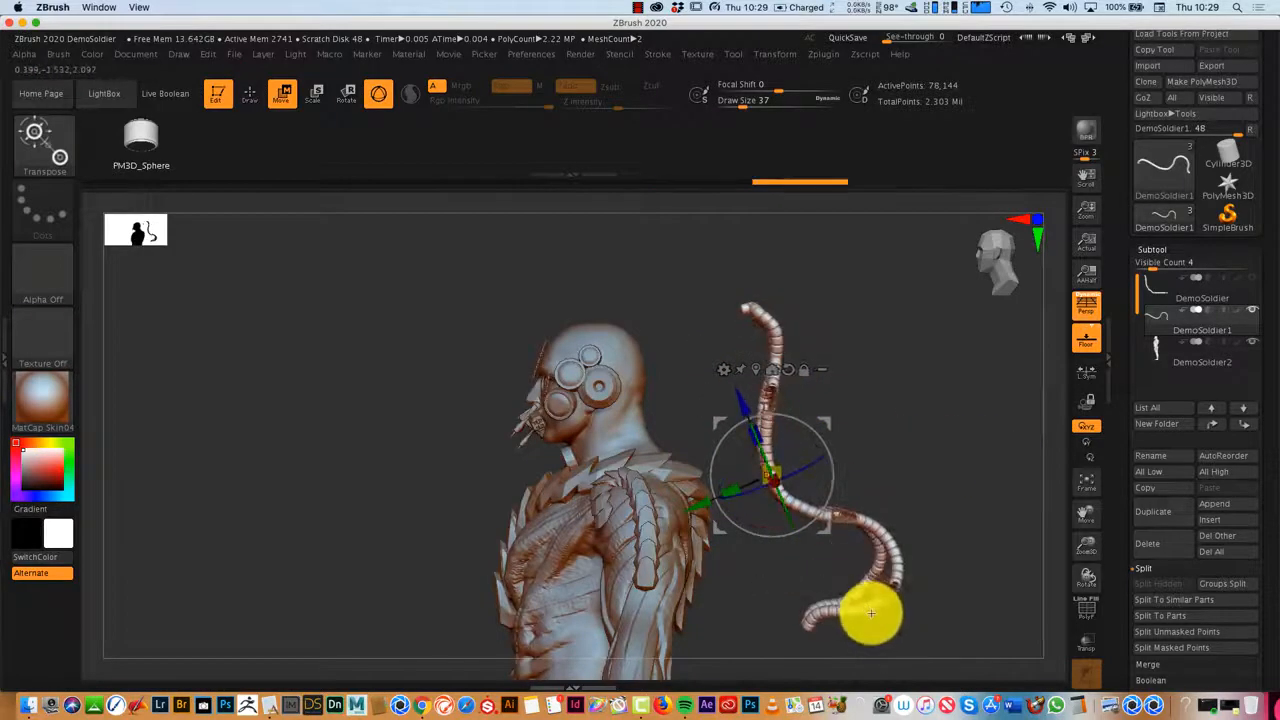
key(super+z)
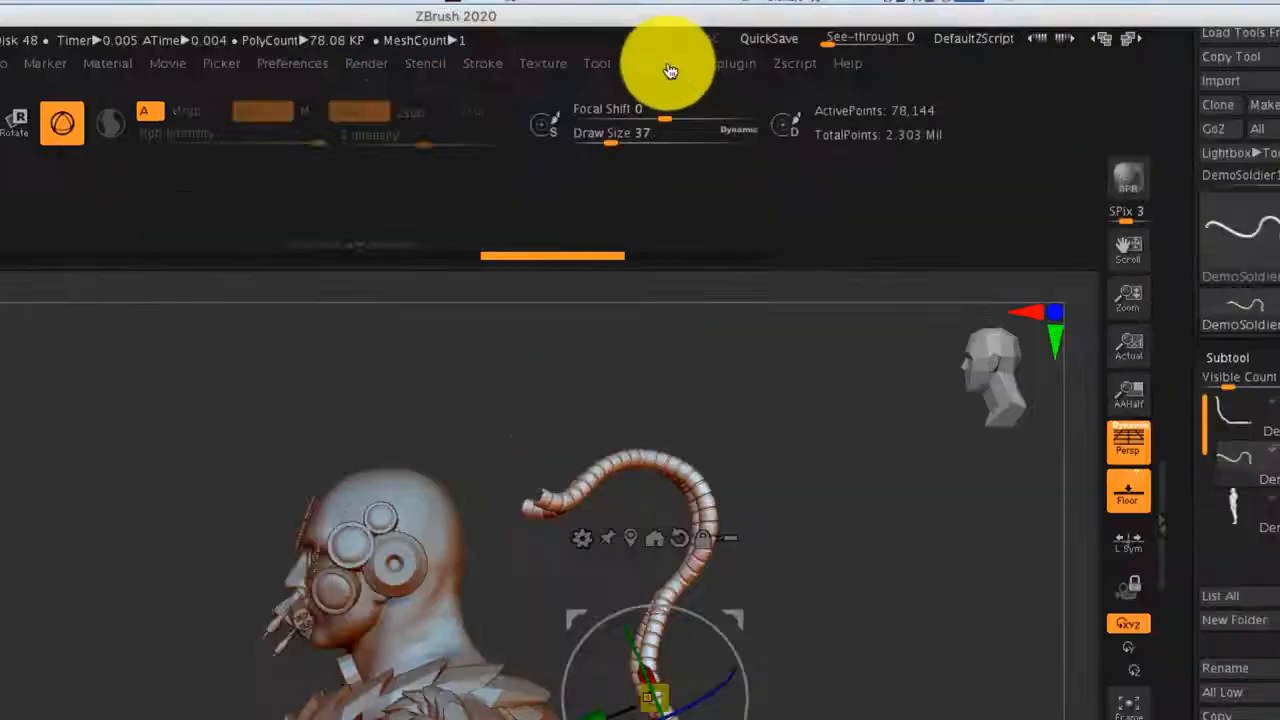
click(775, 54)
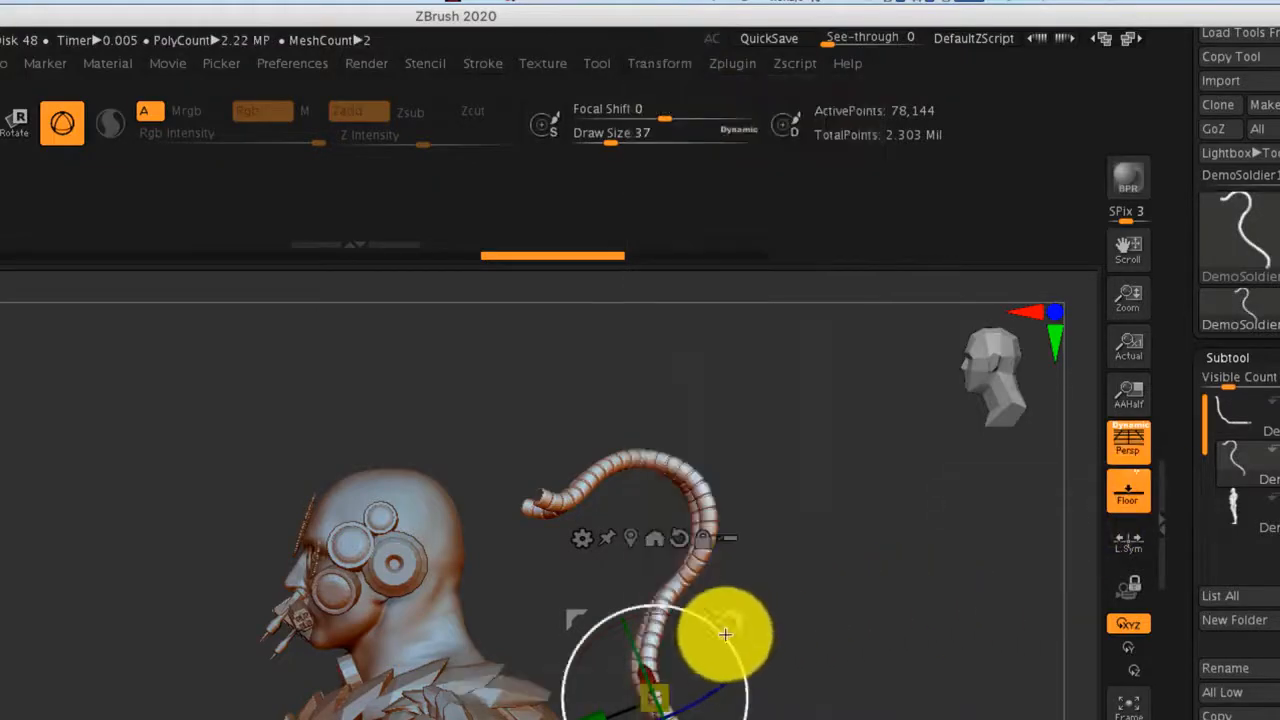
drag(783, 506, 757, 301)
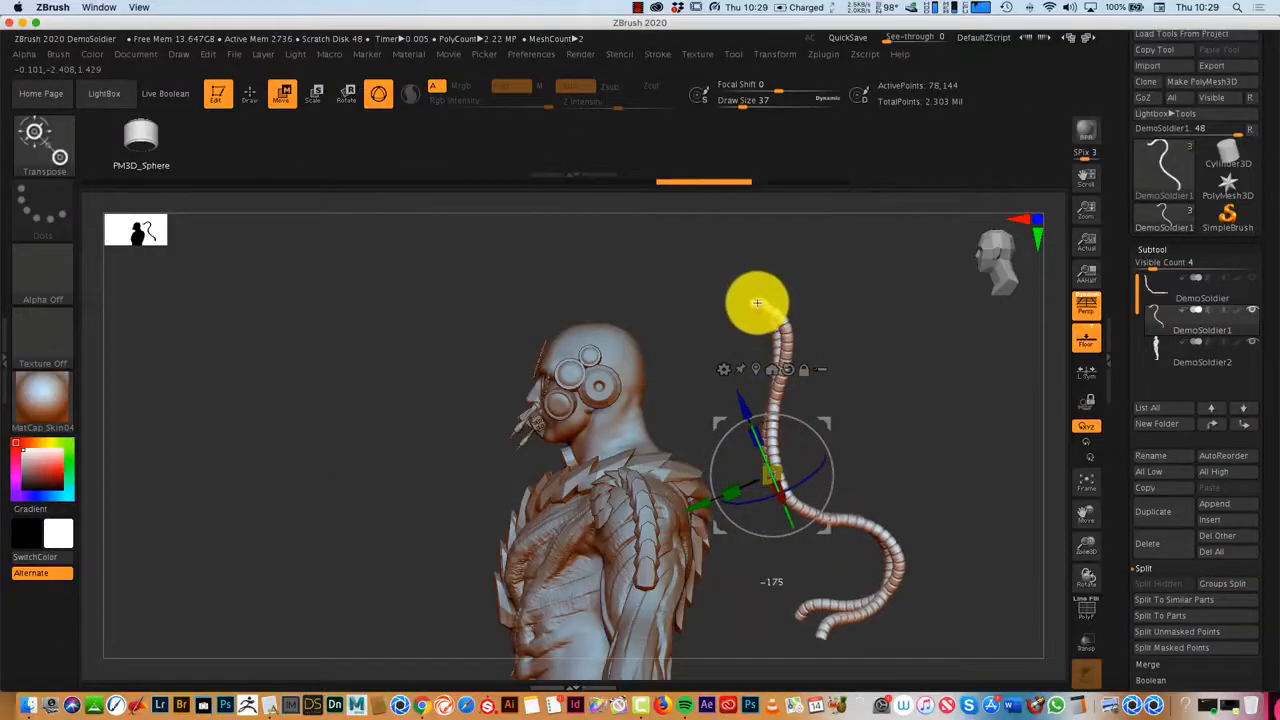
Step: Move the cables sideways onto the spine in back view, and reset the gizmo upright at their middle with a transpose line
drag(833, 427, 791, 555)
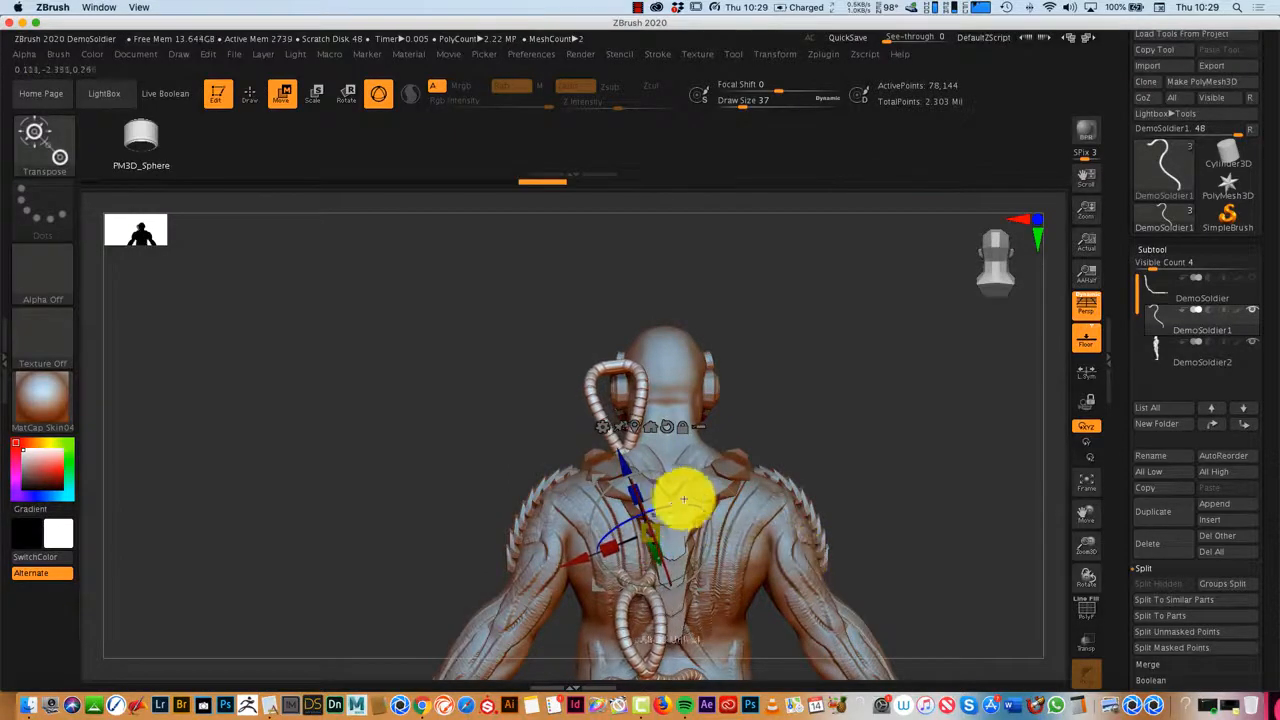
drag(683, 498, 746, 503)
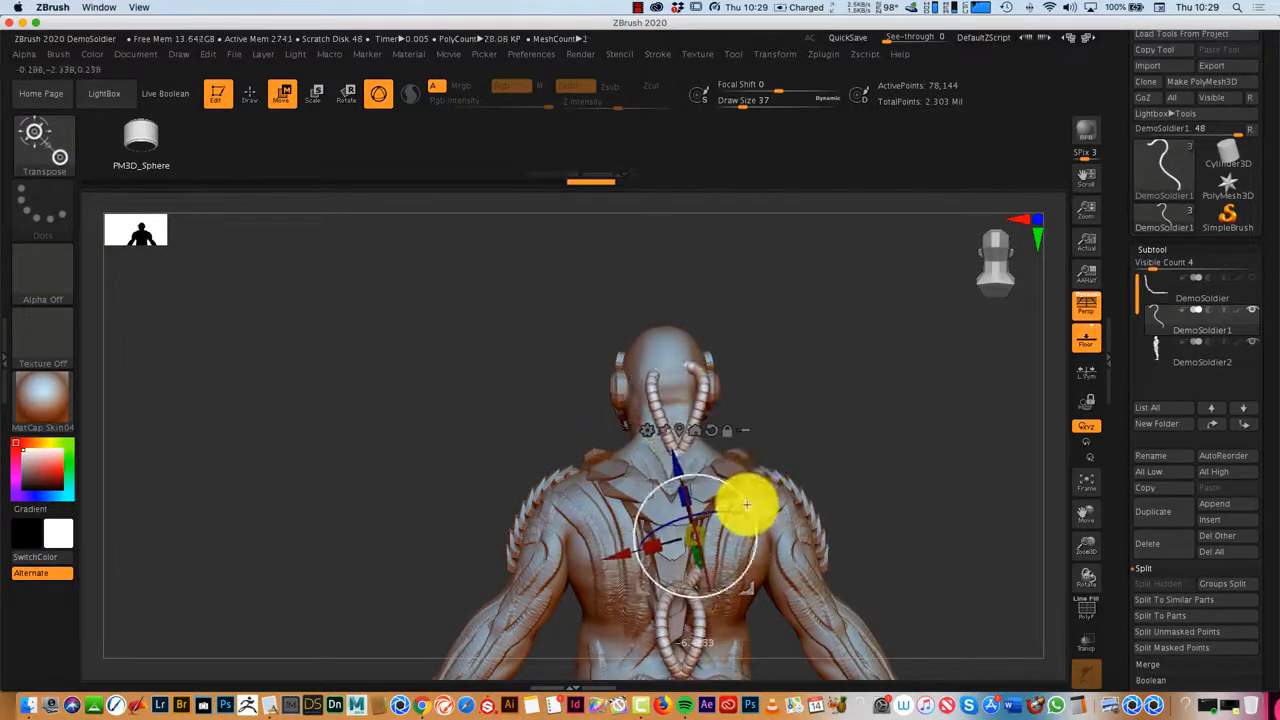
click(379, 93)
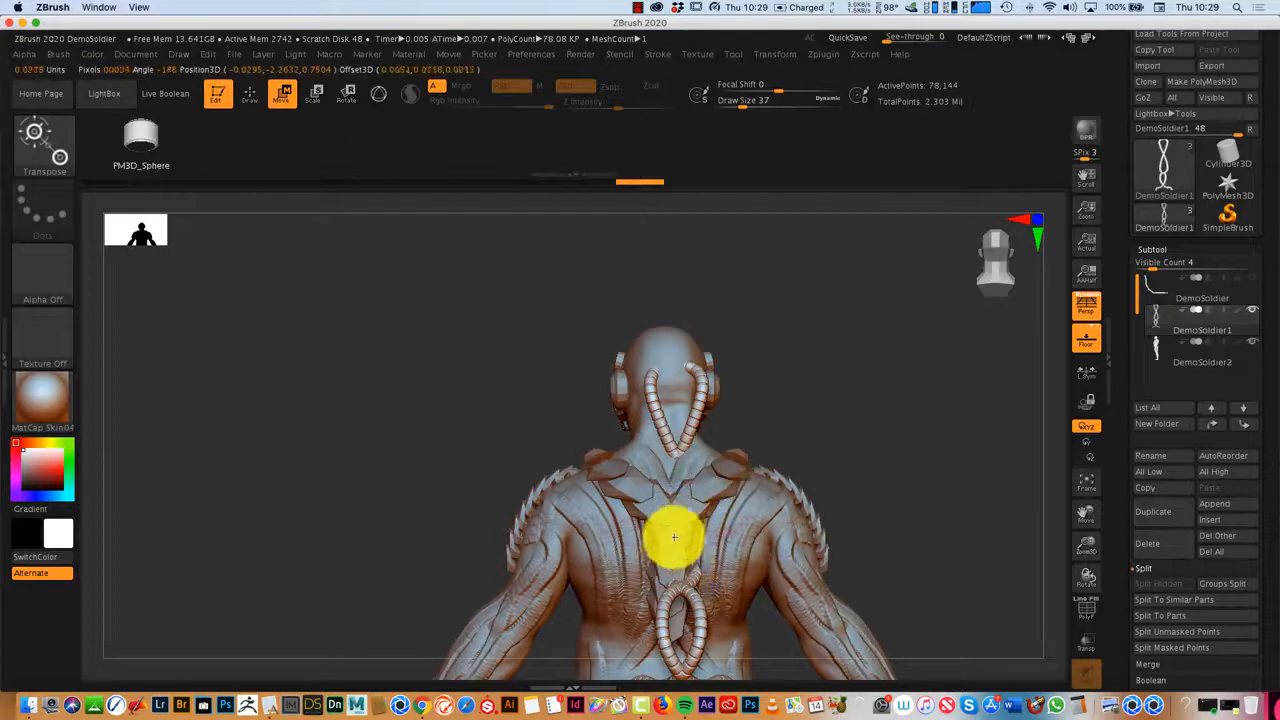
click(381, 93)
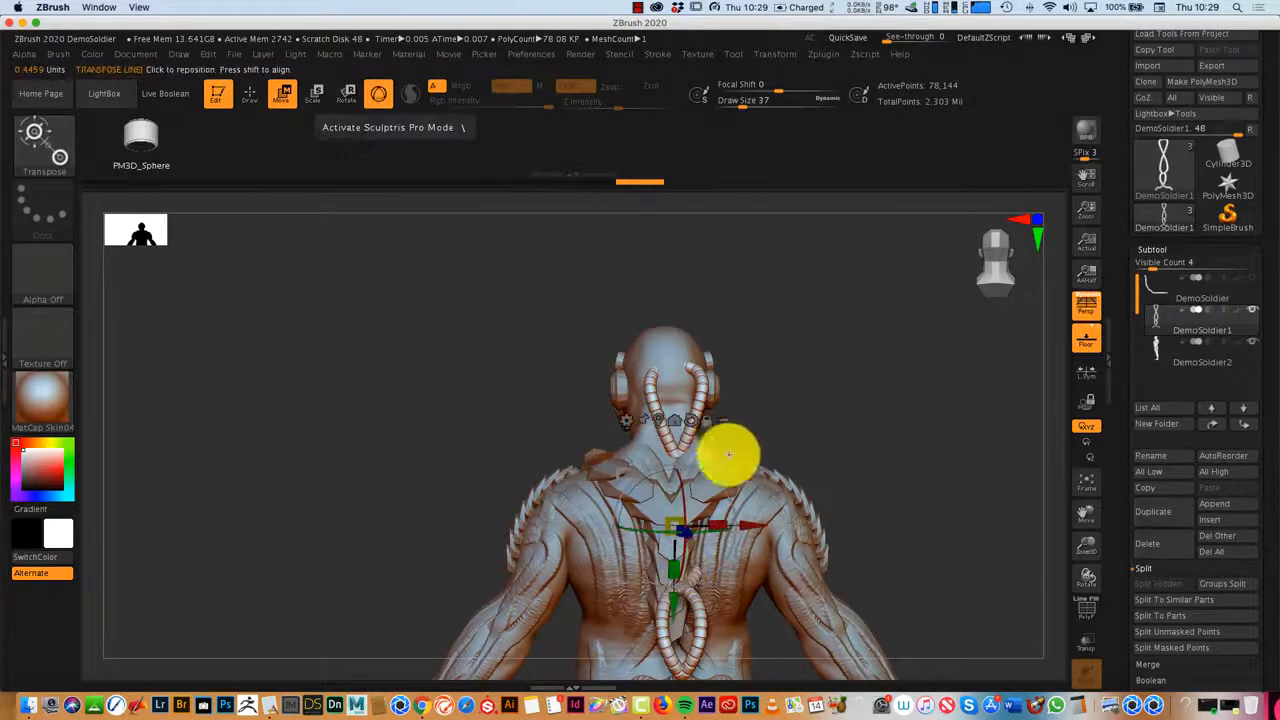
Step: View the whole figure from the front
drag(790, 482, 931, 514)
drag(810, 542, 876, 554)
click(1087, 486)
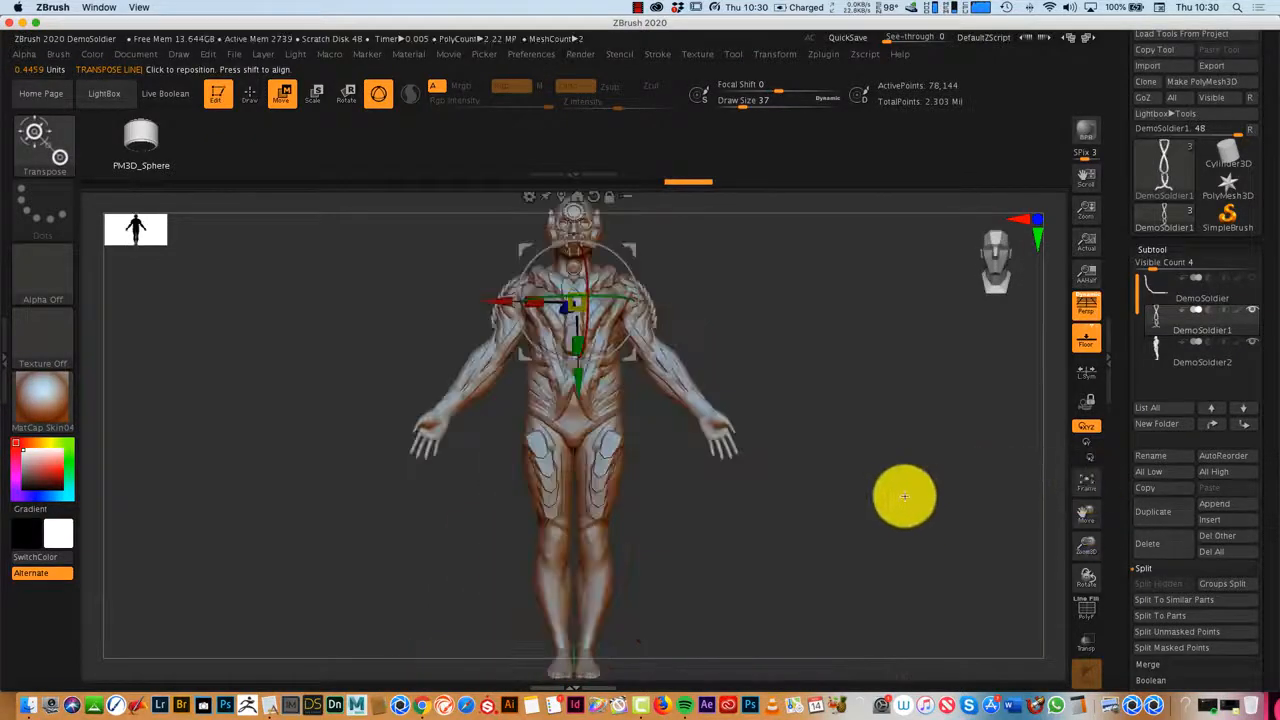
drag(903, 494, 918, 525)
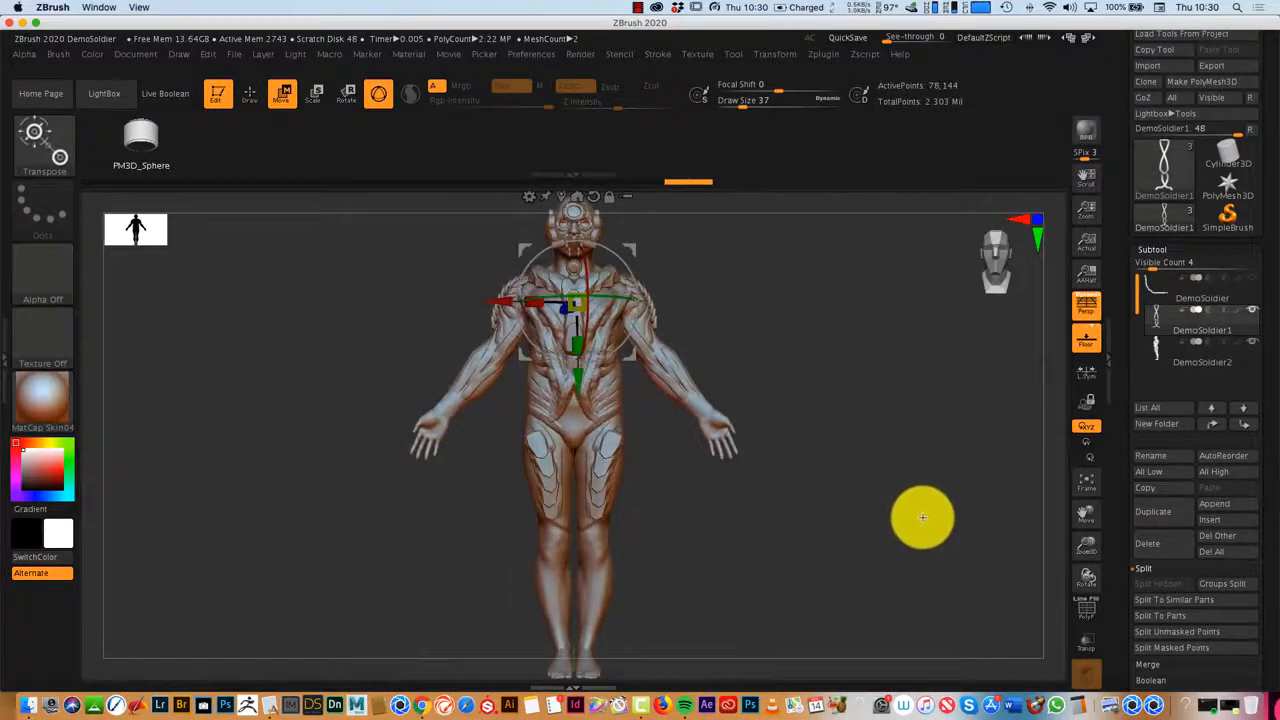